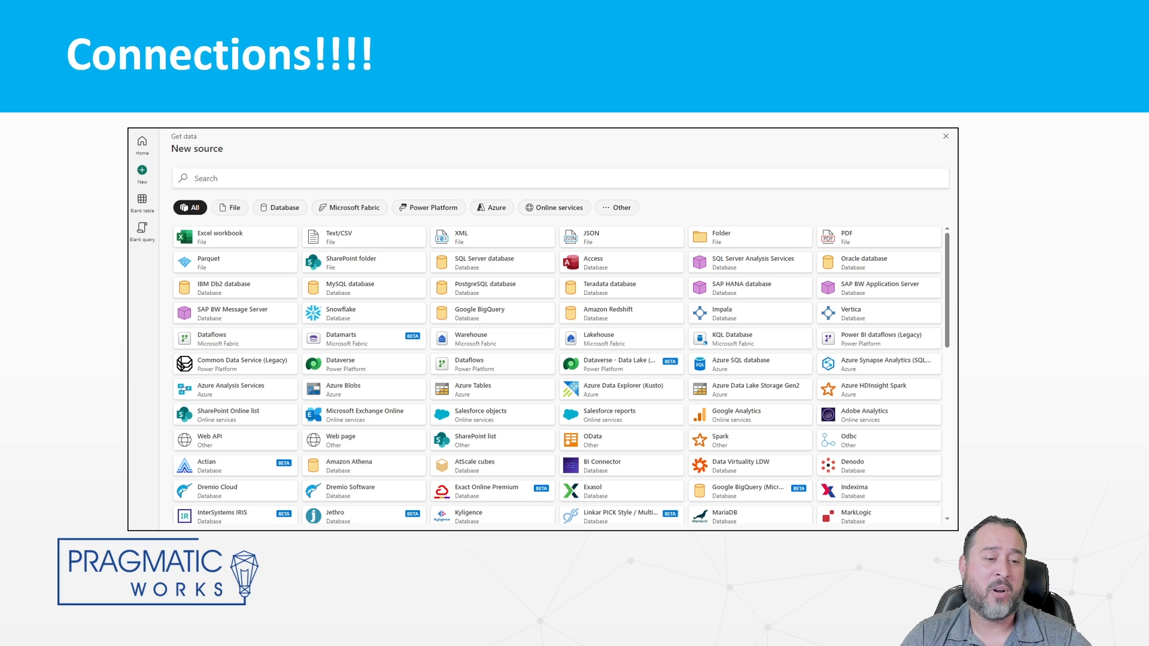
key(Right)
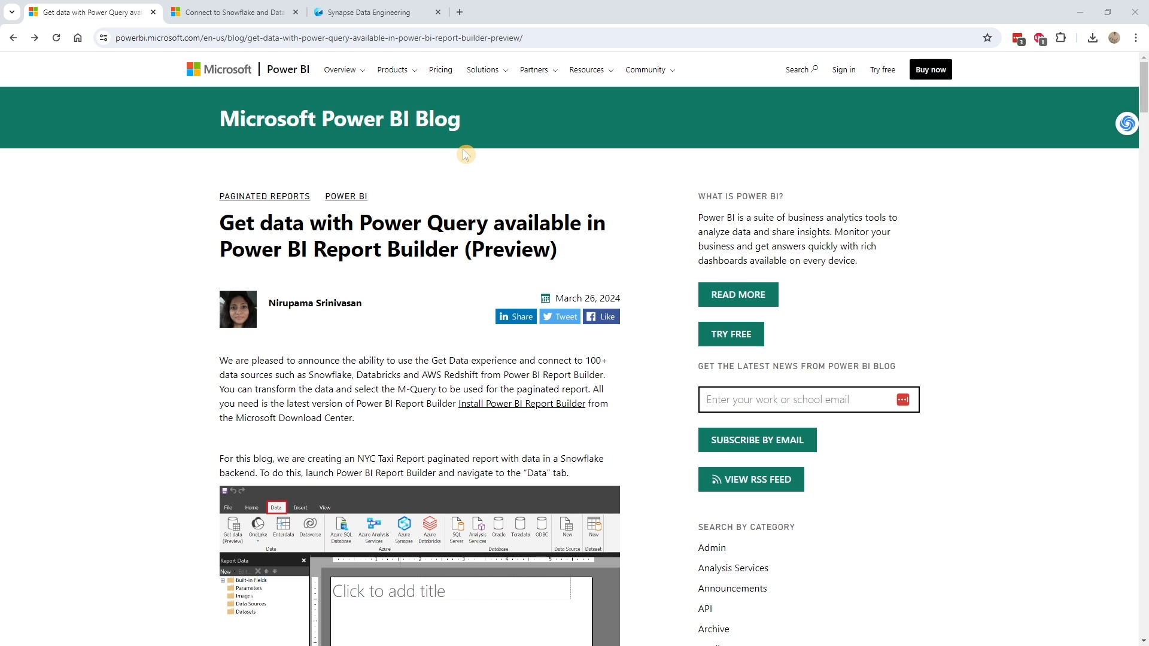
Review the limitations of Get data with Power Query in the Power BI blog post and the Connect to Snowflake and Databricks article.
scroll(465, 154, down, 20)
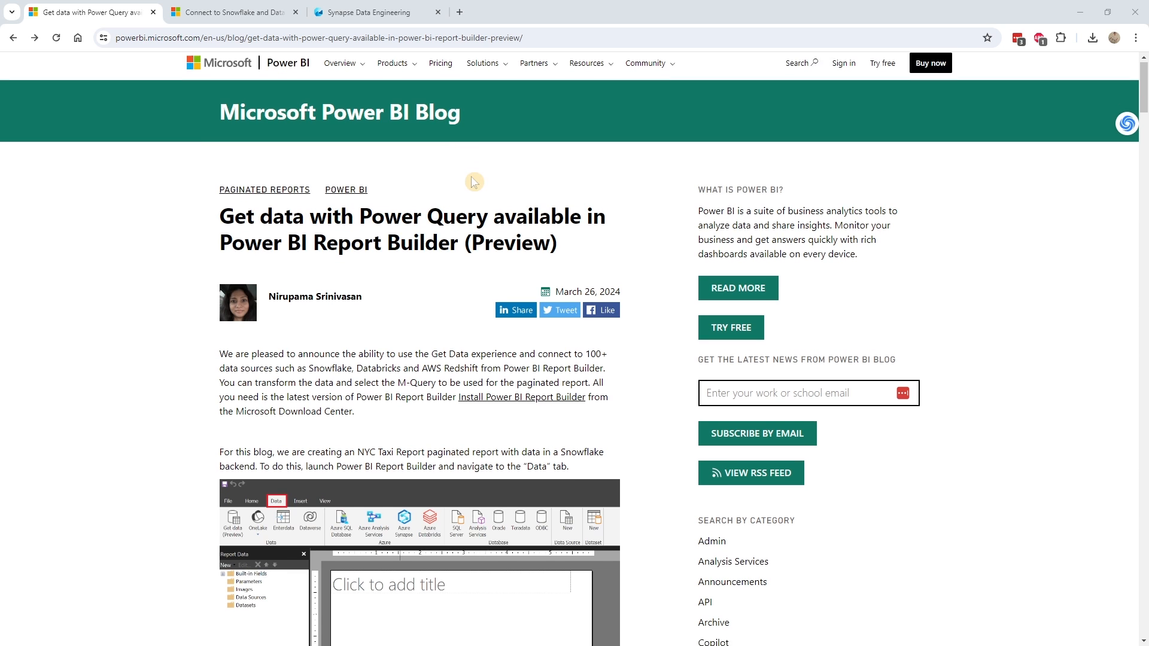
scroll(463, 249, down, 20)
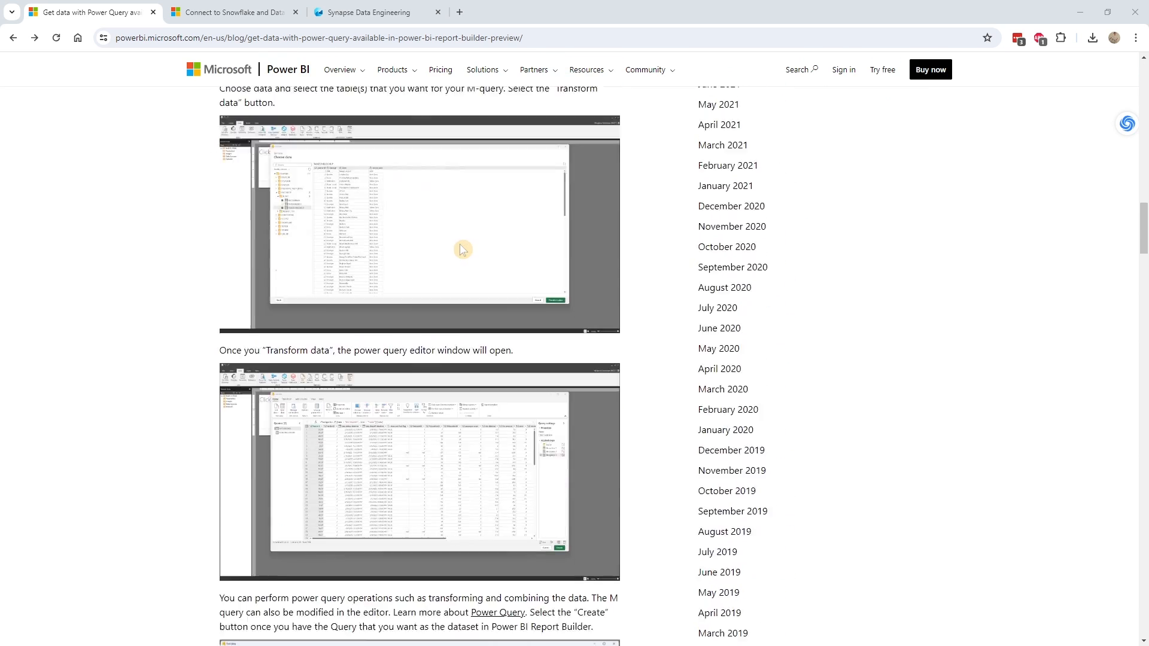
scroll(463, 250, down, 16)
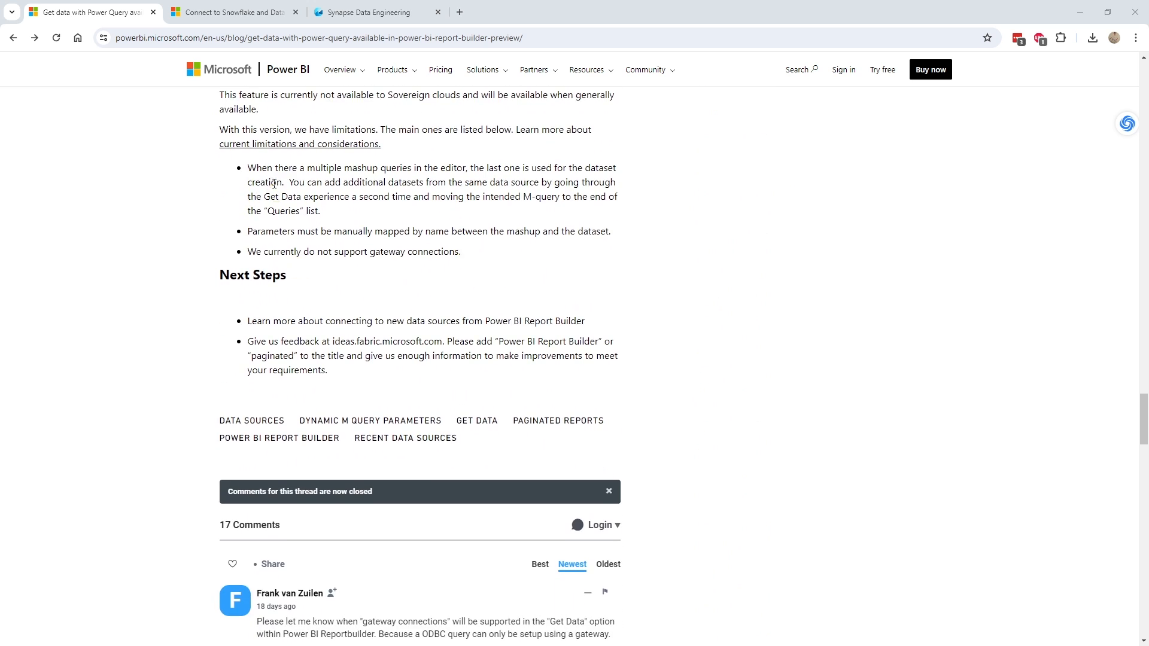
scroll(273, 184, up, 1)
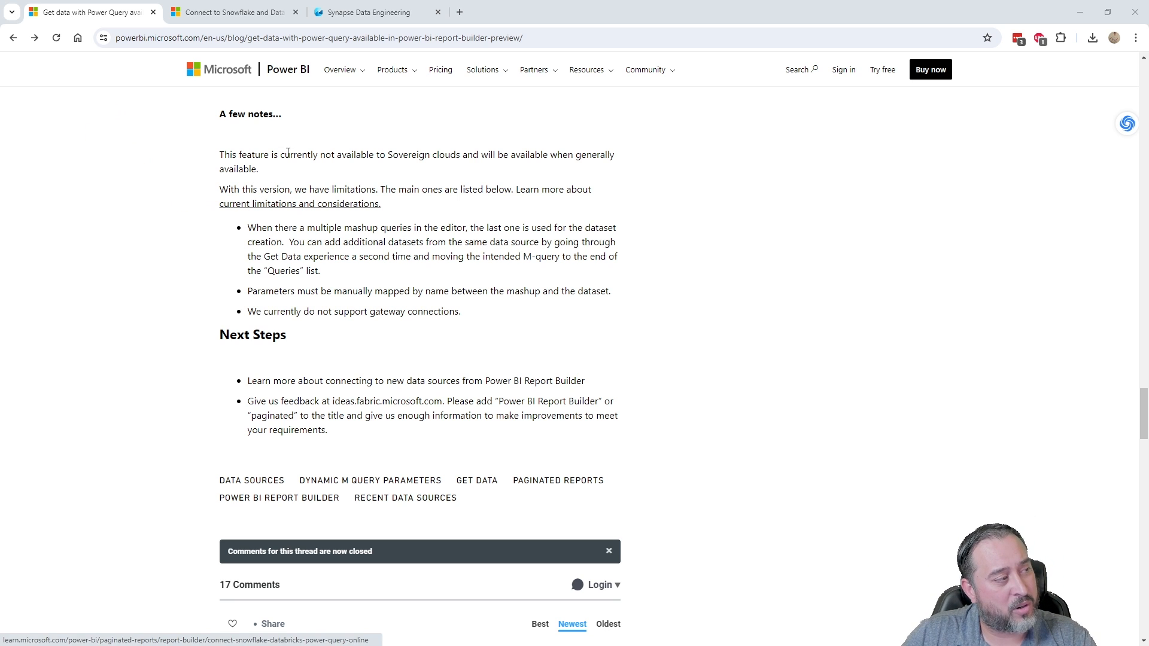
click(230, 12)
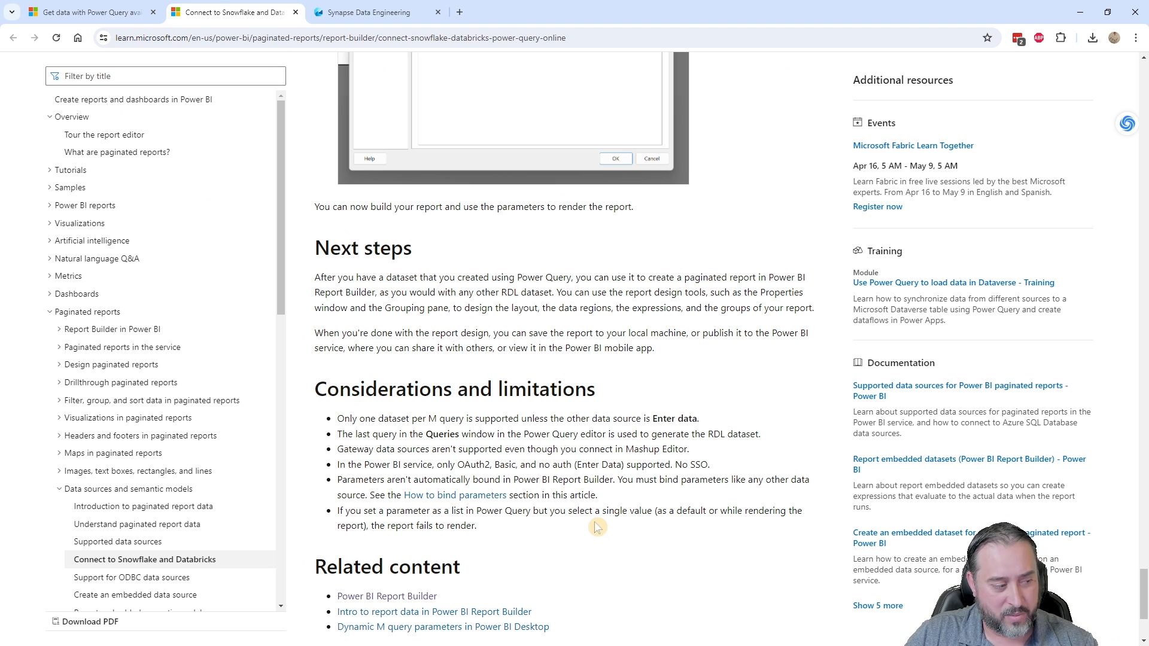
scroll(498, 464, down, 1)
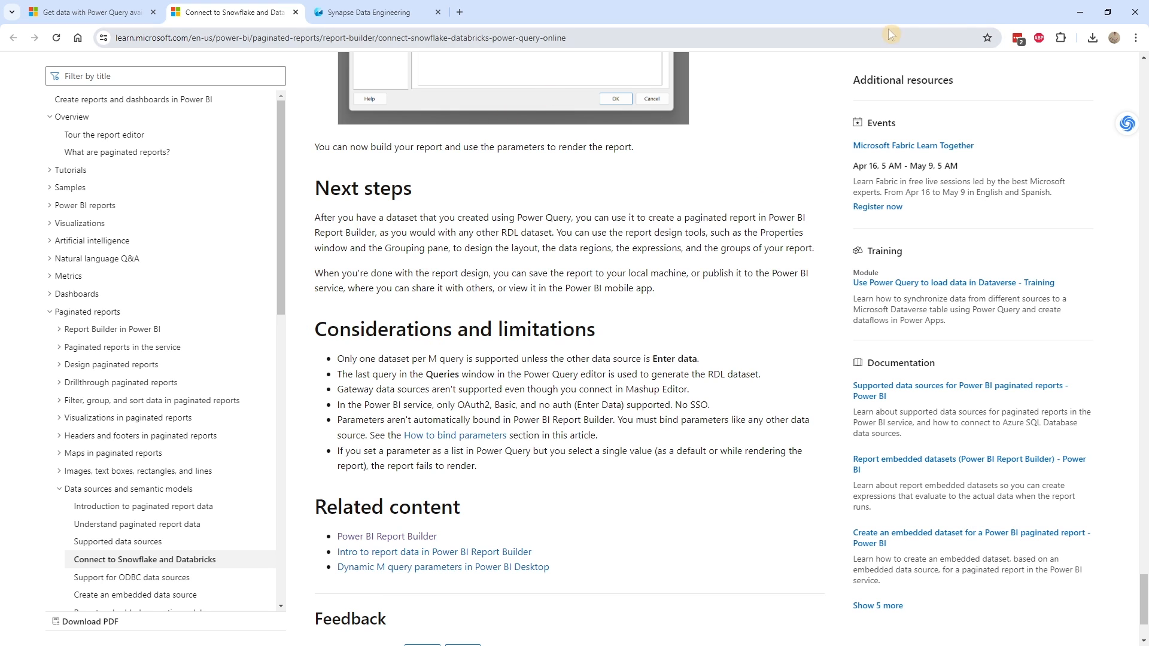
Switch to Power BI Report Builder and expand the data sources and datasets of the Product Details report.
click(1079, 12)
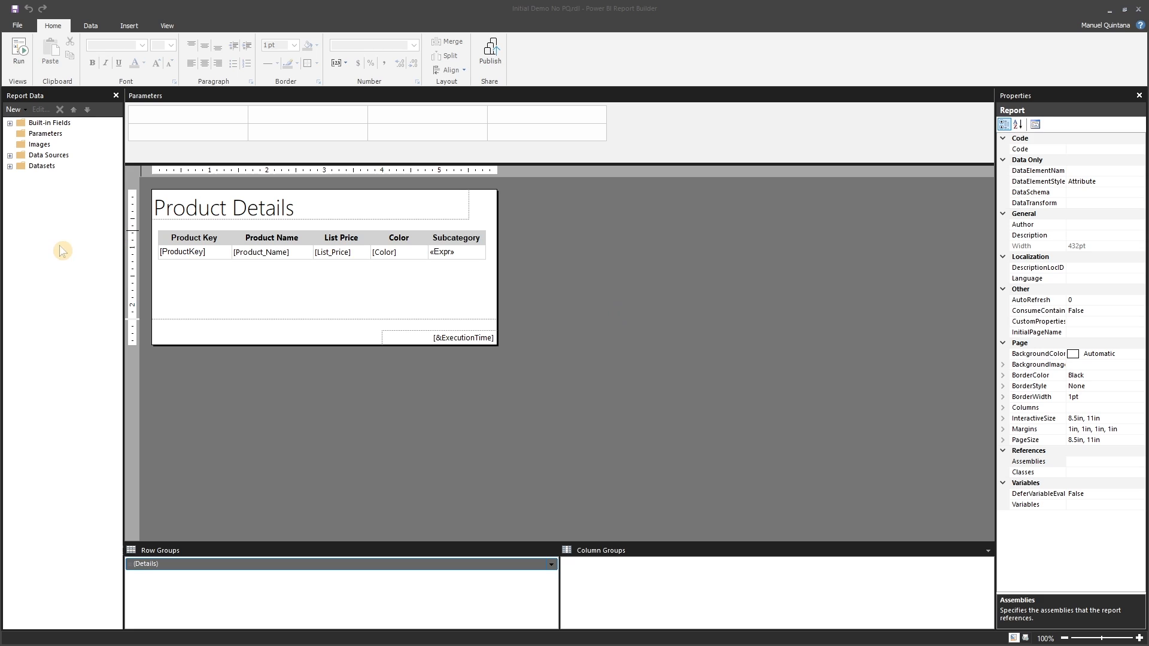
click(10, 155)
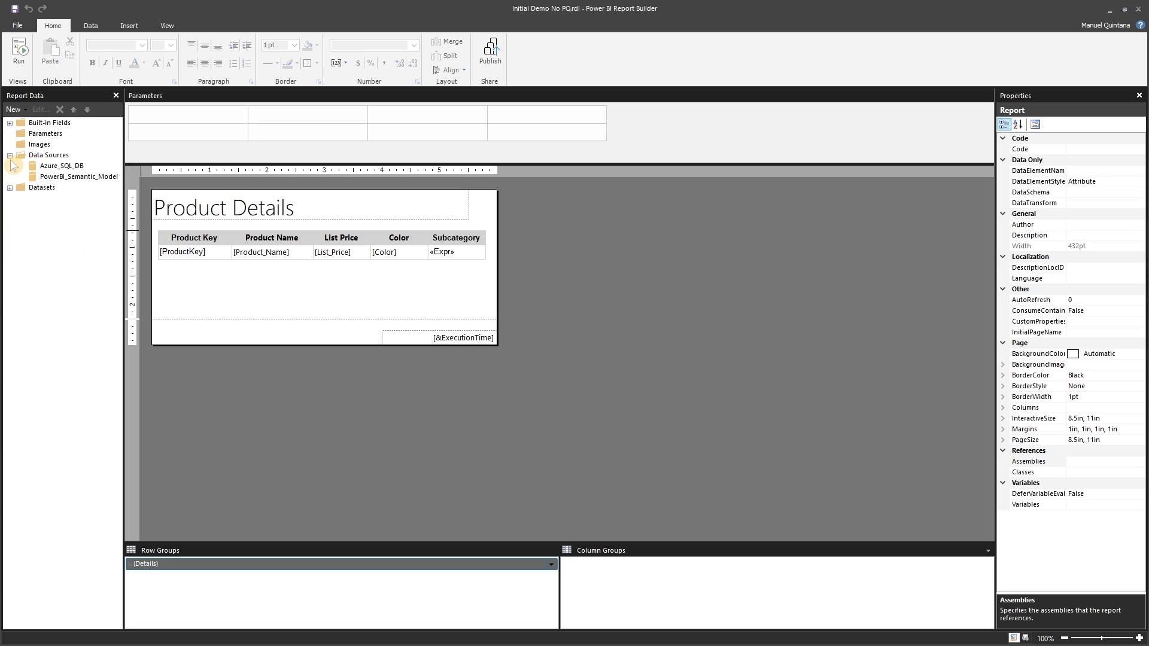
click(9, 187)
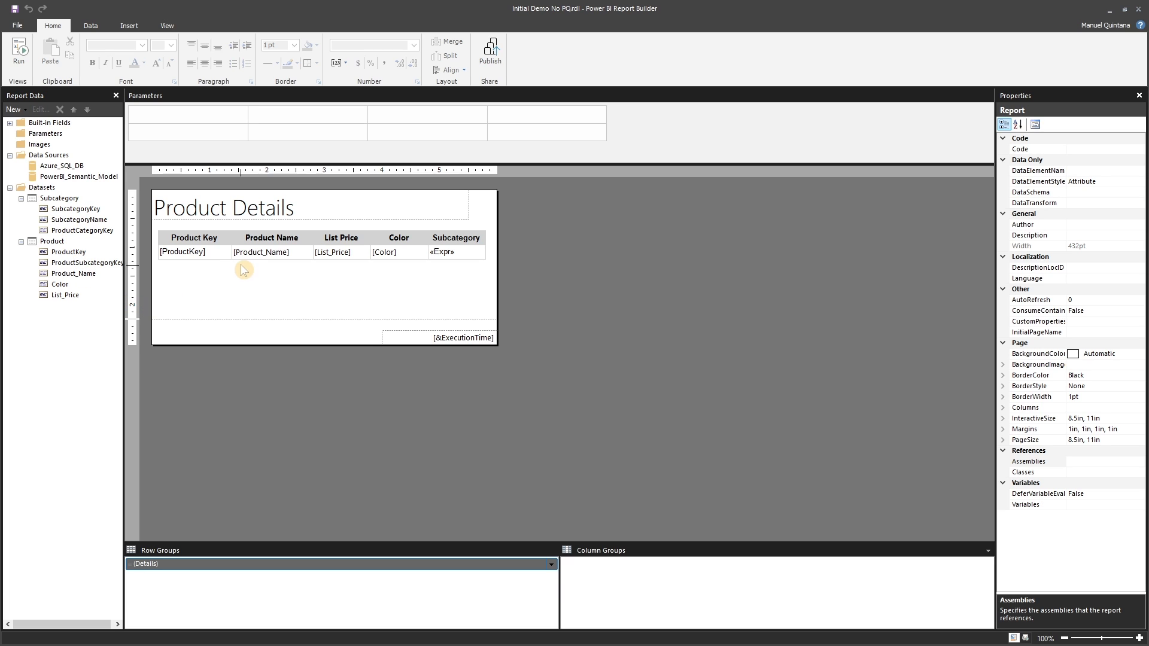
Select the whole product table in the report and check which dataset its DataSetName property uses.
click(217, 255)
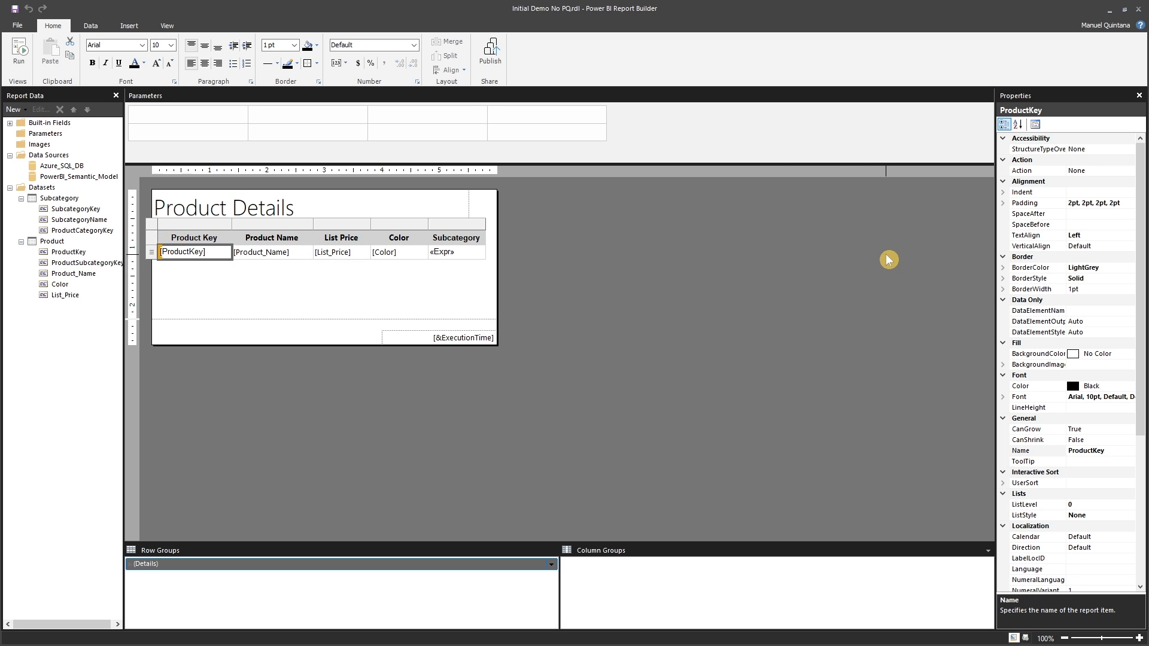
click(143, 224)
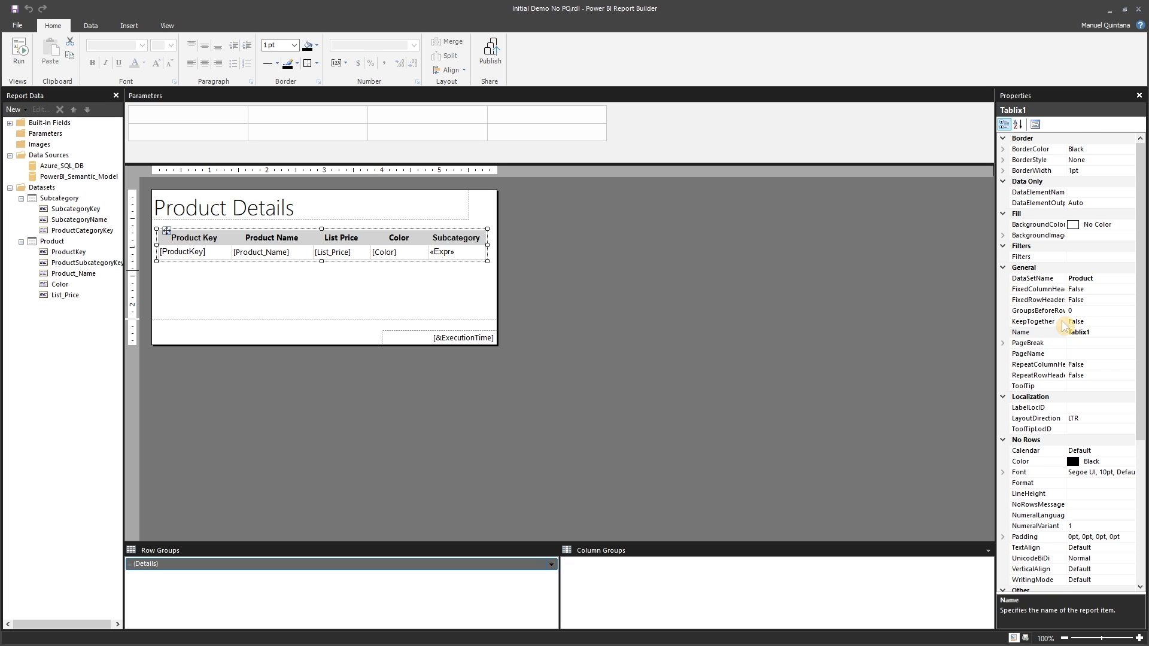
scroll(1063, 326, down, 5)
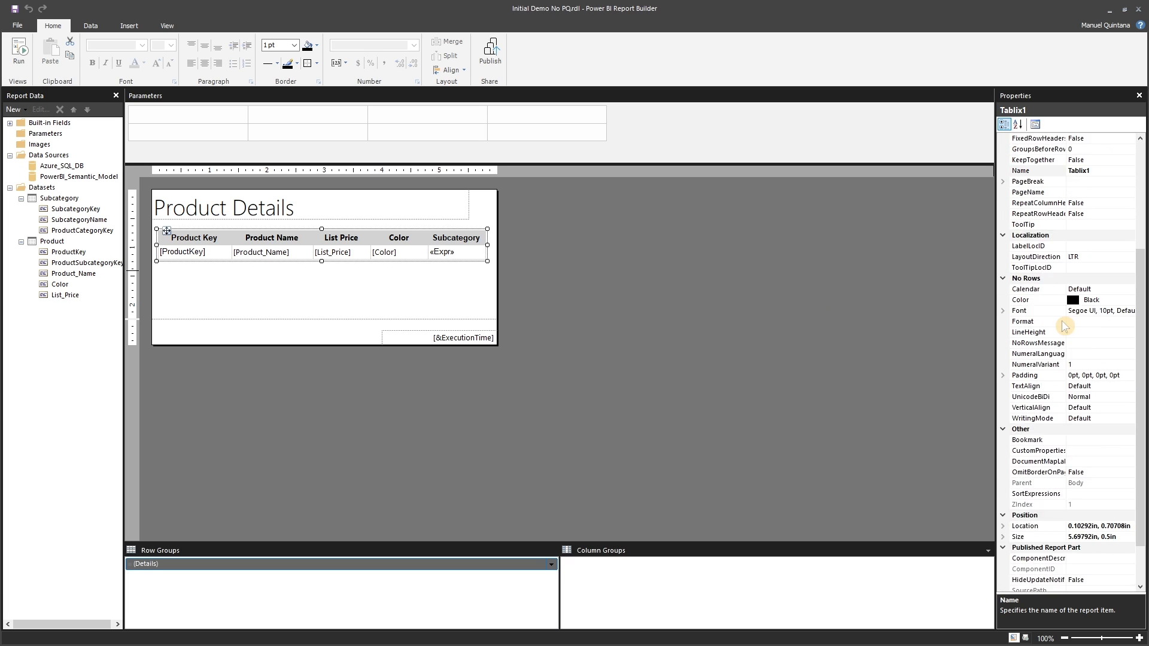
scroll(1063, 326, up, 2)
scroll(1063, 326, up, 3)
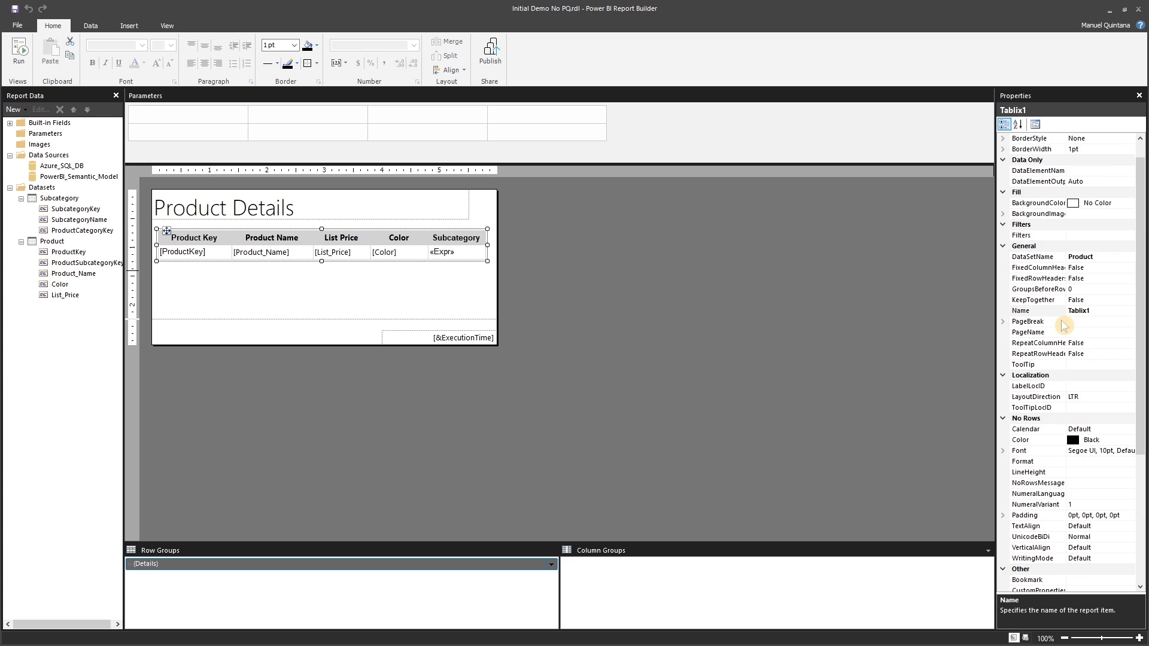
click(1119, 257)
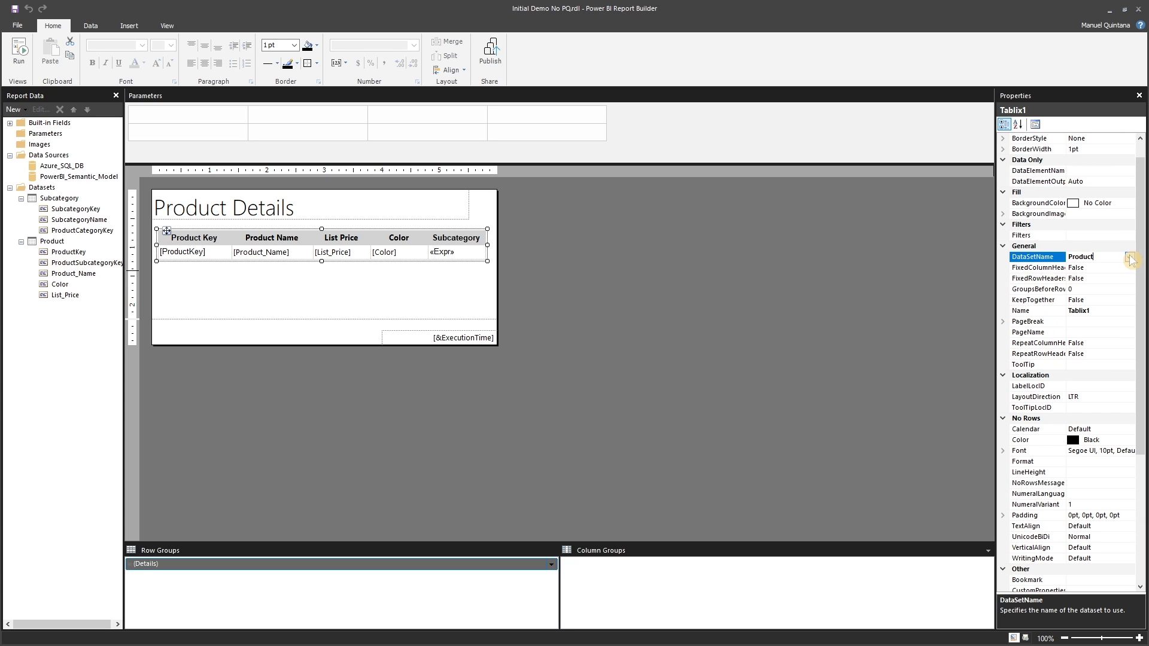
click(1130, 258)
click(1130, 258)
click(817, 273)
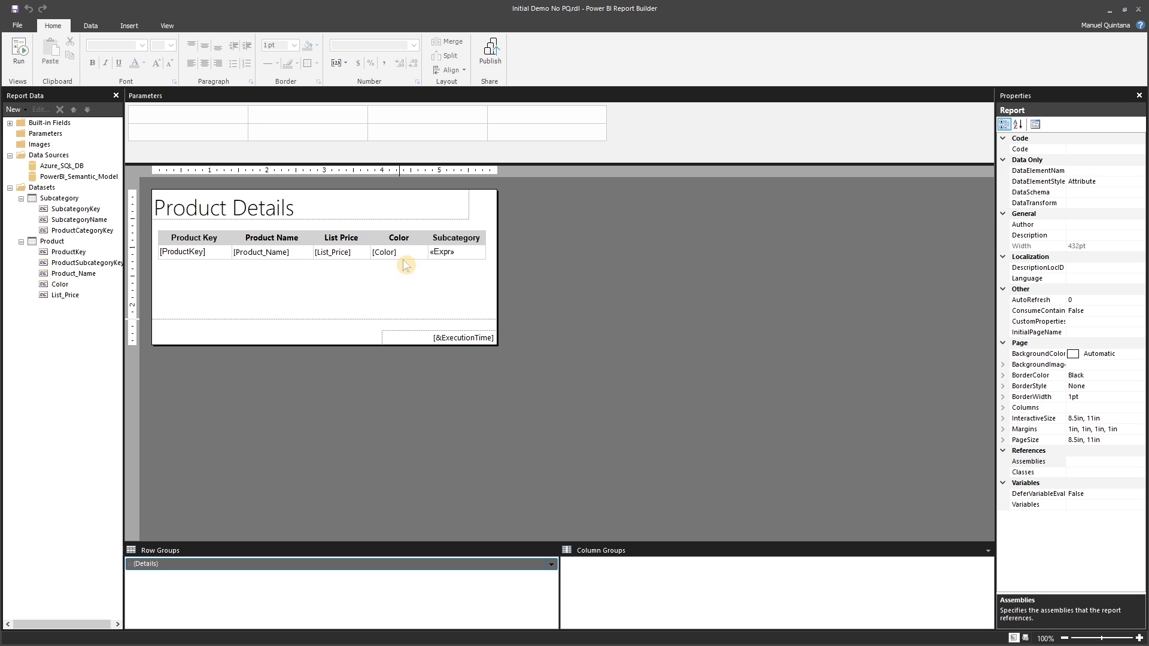
Open the Subcategory cell's Lookup expression, split its arguments onto separate lines for reading, and discard the edits.
click(480, 250)
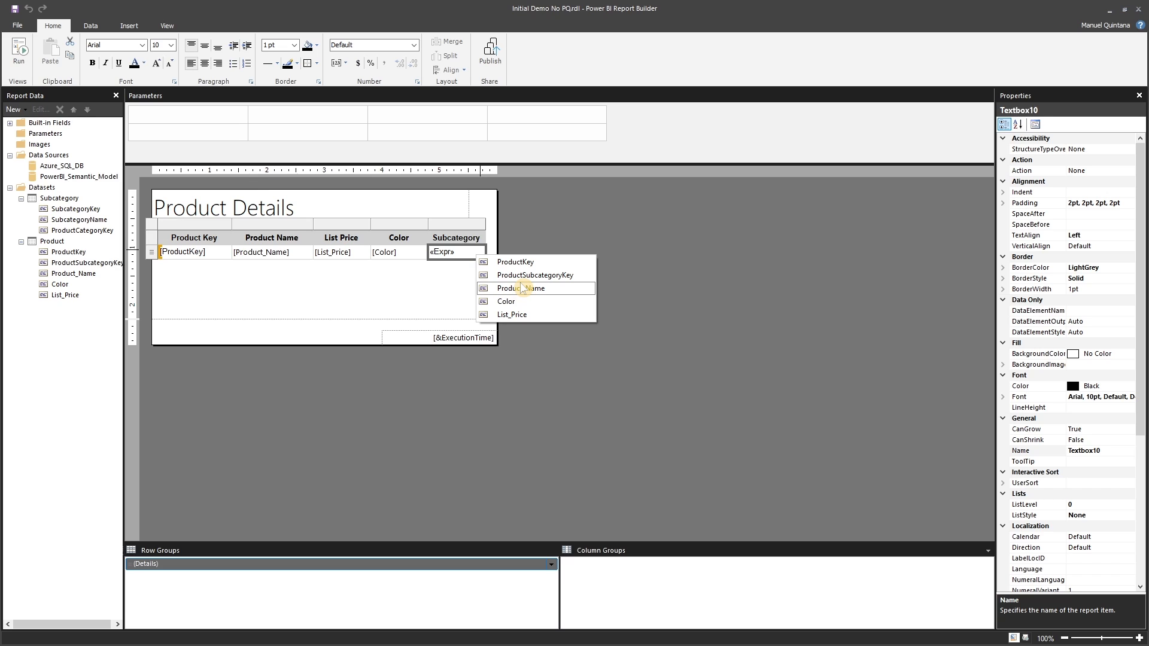
right_click(459, 257)
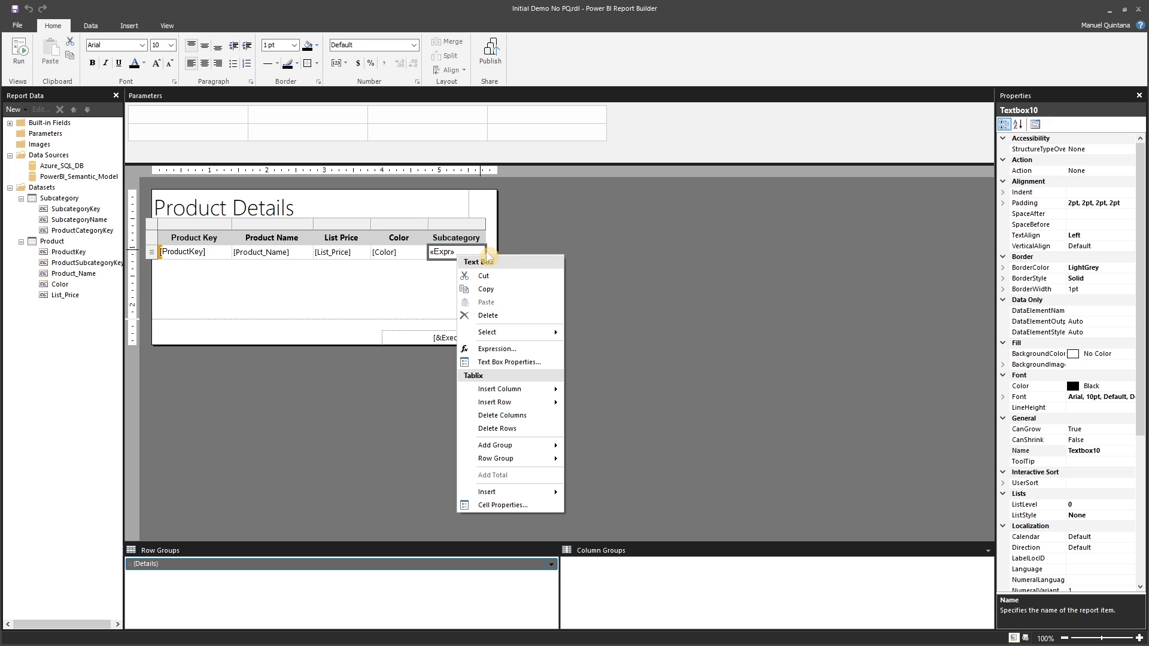
click(523, 355)
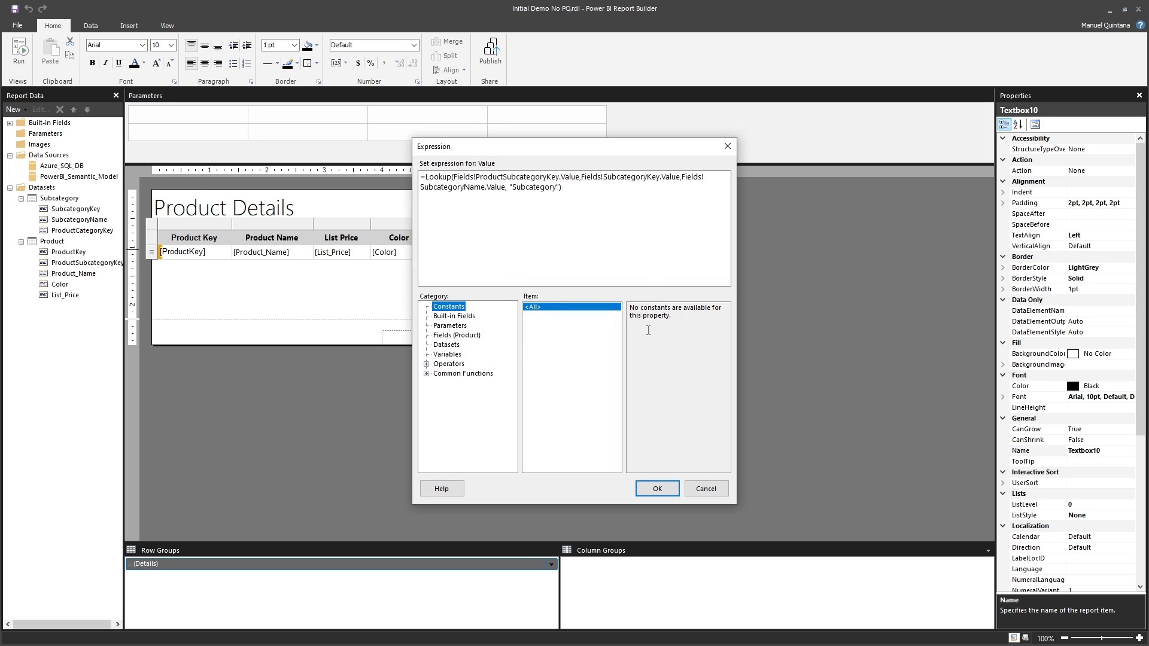
click(455, 178)
key(Return)
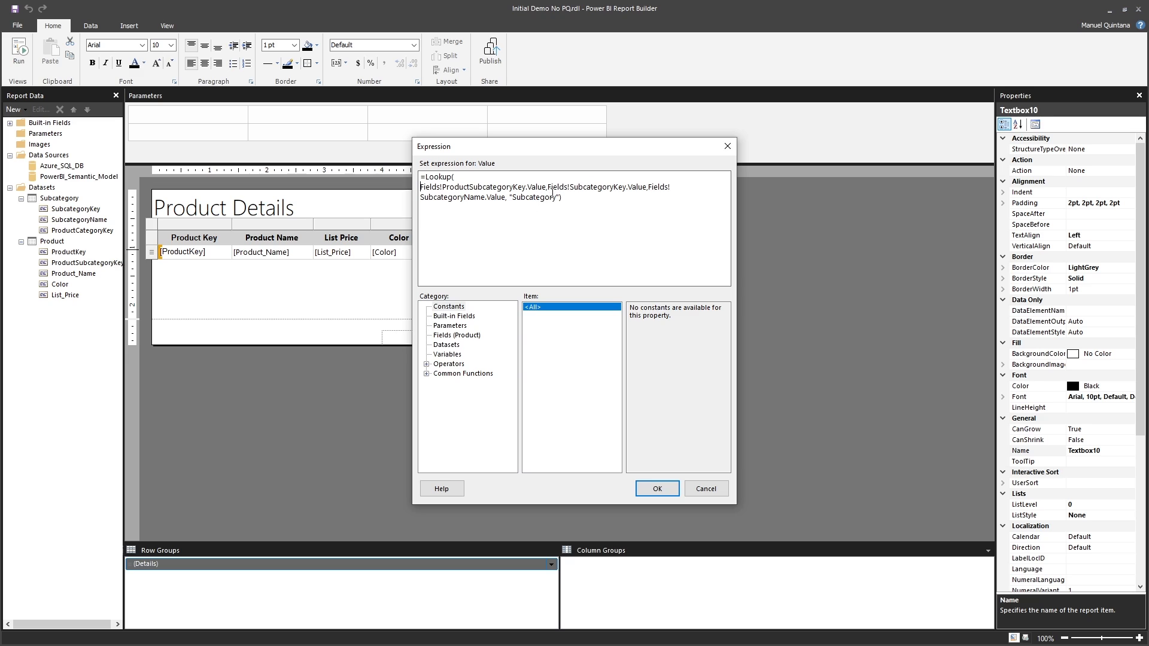
click(547, 186)
key(Return)
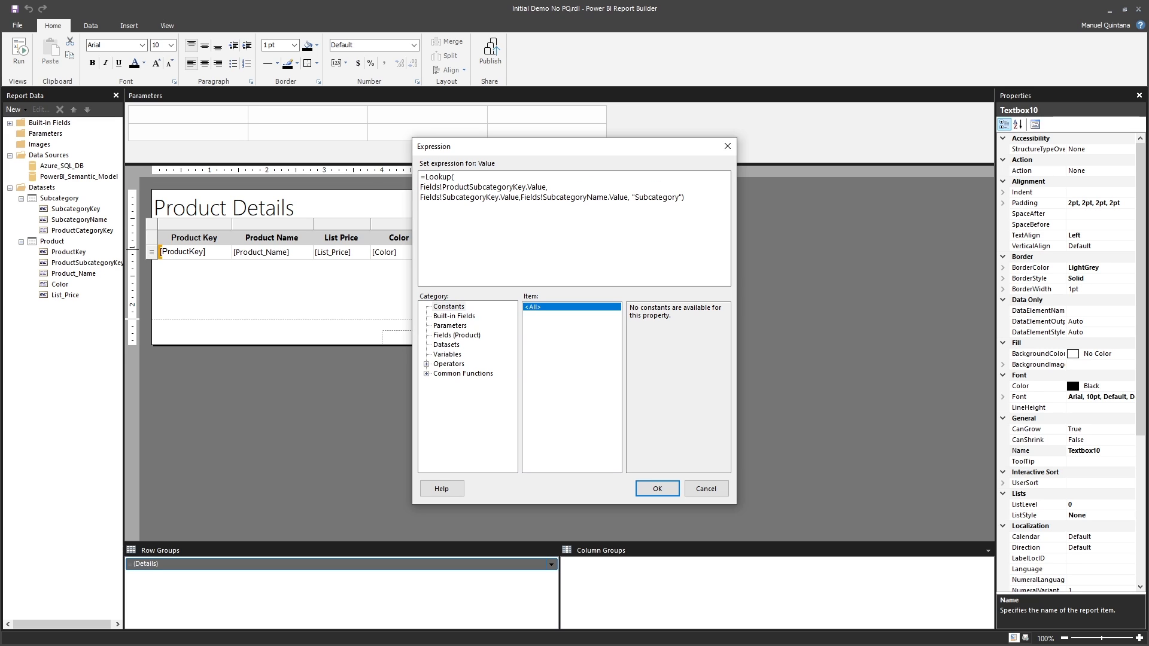
click(521, 197)
key(Return)
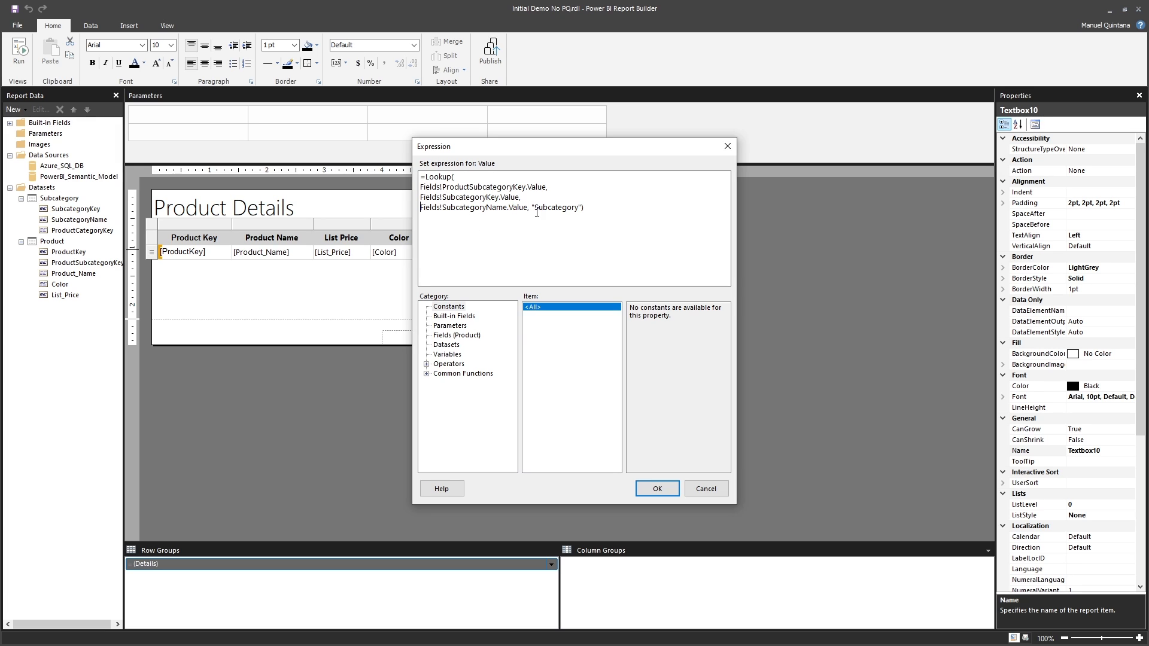
drag(534, 209, 578, 211)
click(705, 489)
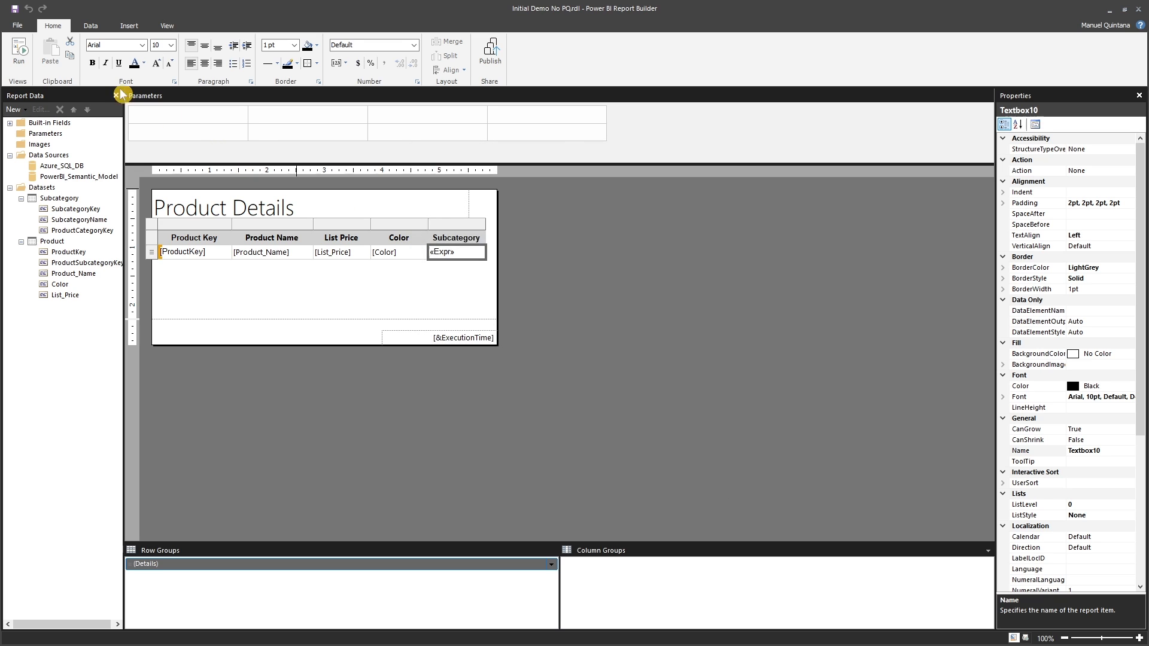
Run the Product Details report to examine its Subcategory column, and close the report after returning to design view.
click(26, 59)
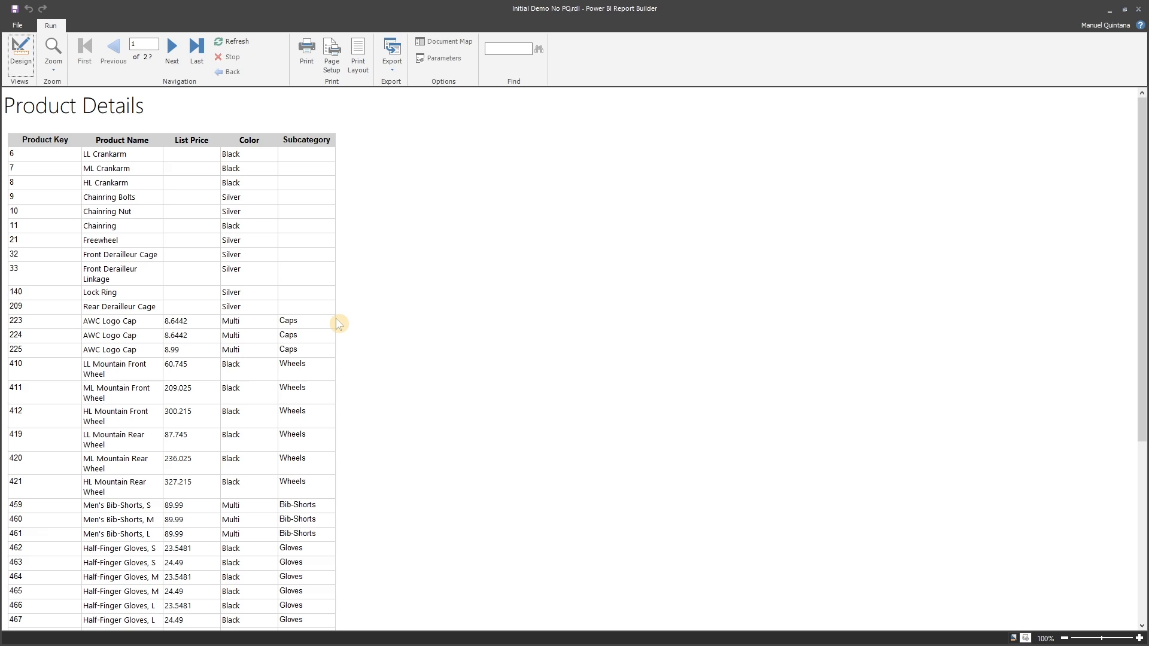
click(26, 59)
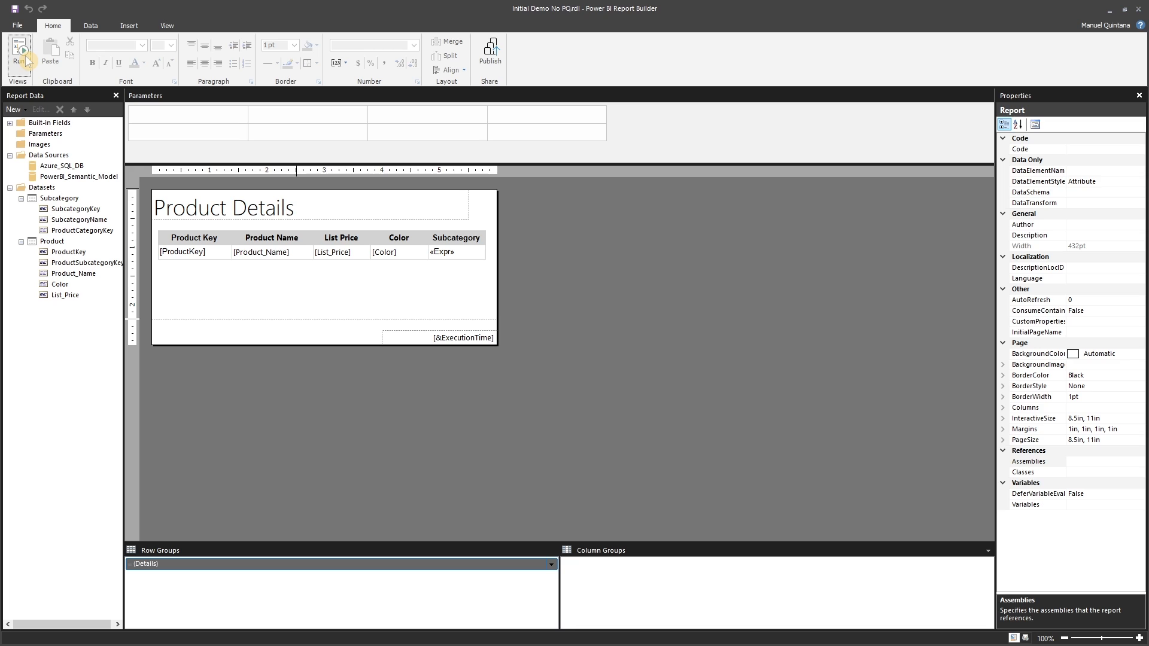
click(25, 56)
click(1139, 9)
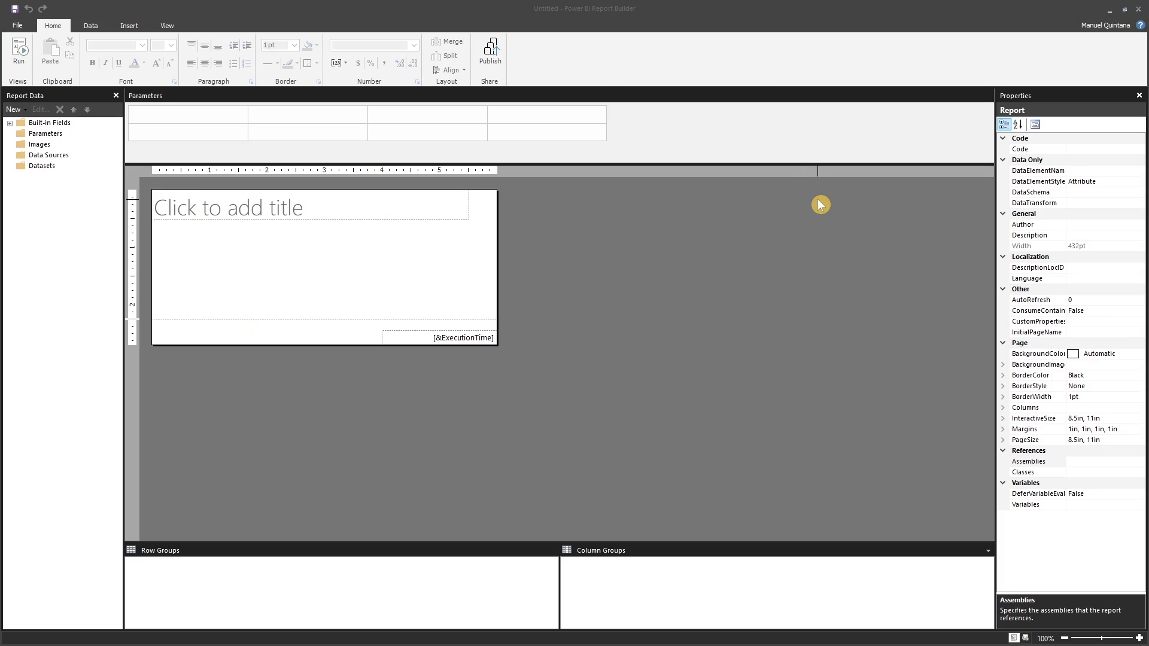
Look over the Product.csv and Product_Subcategory.csv files in File Explorer and return to the blank report in Report Builder.
key(alt+Tab)
click(599, 226)
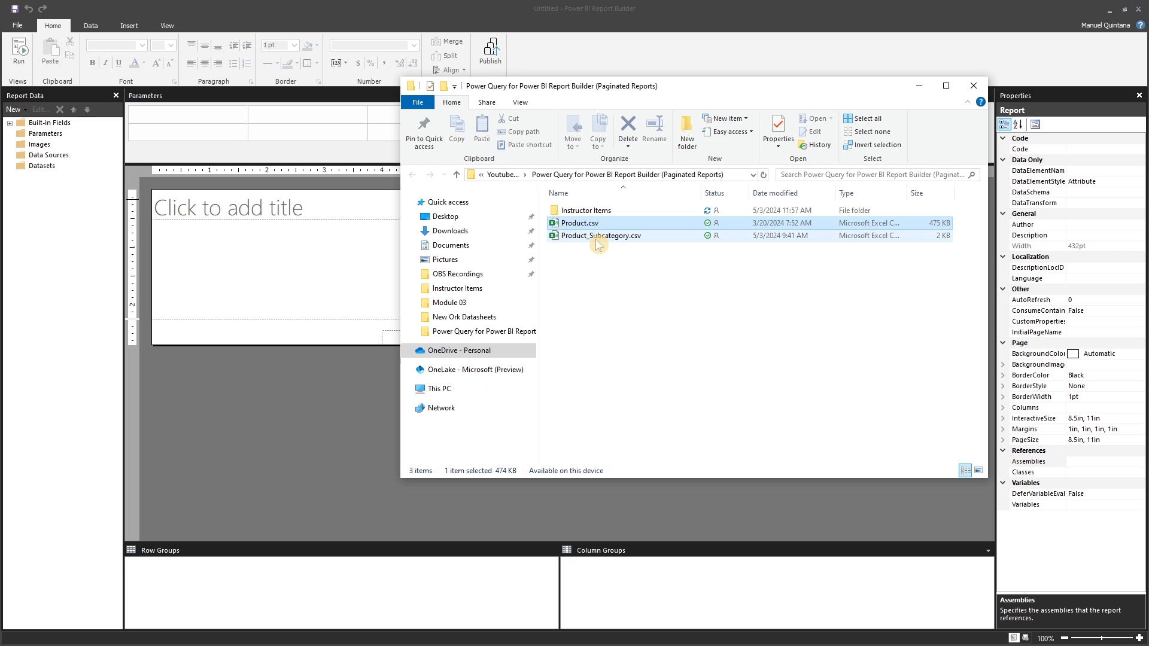
click(594, 239)
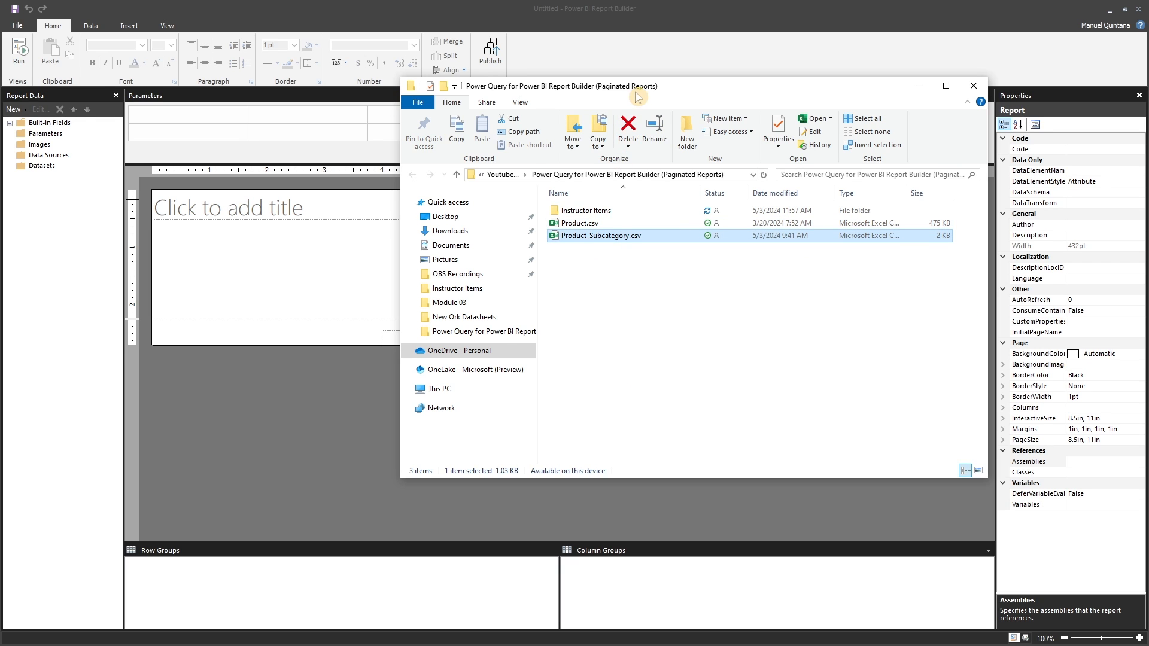
drag(633, 90, 508, 106)
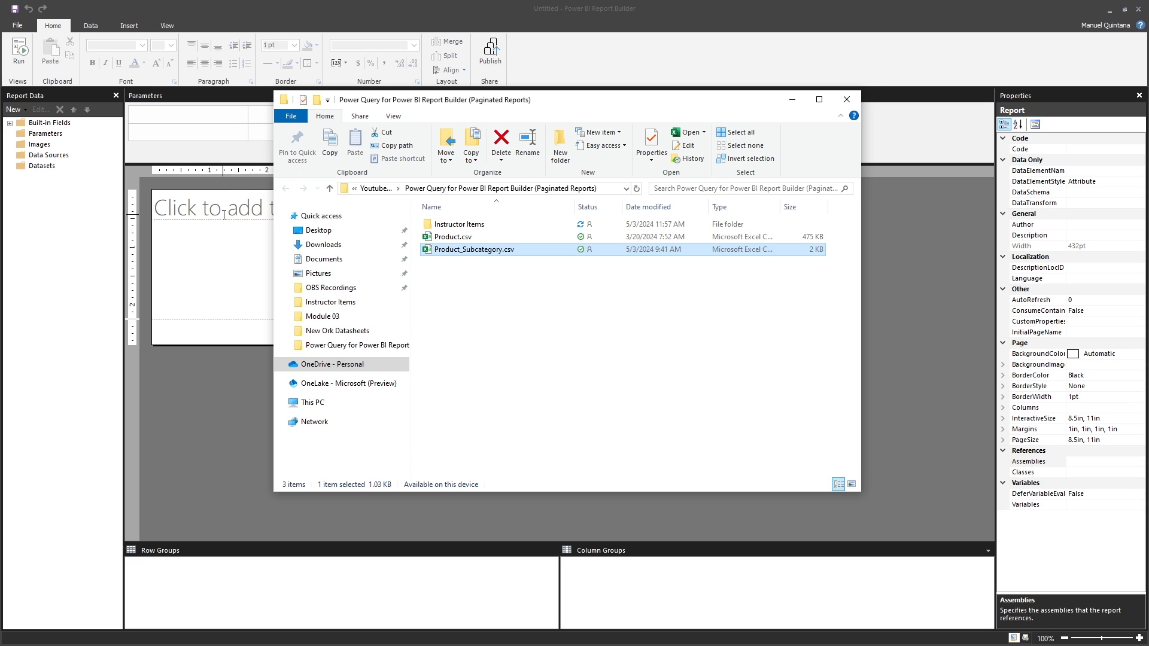
click(225, 196)
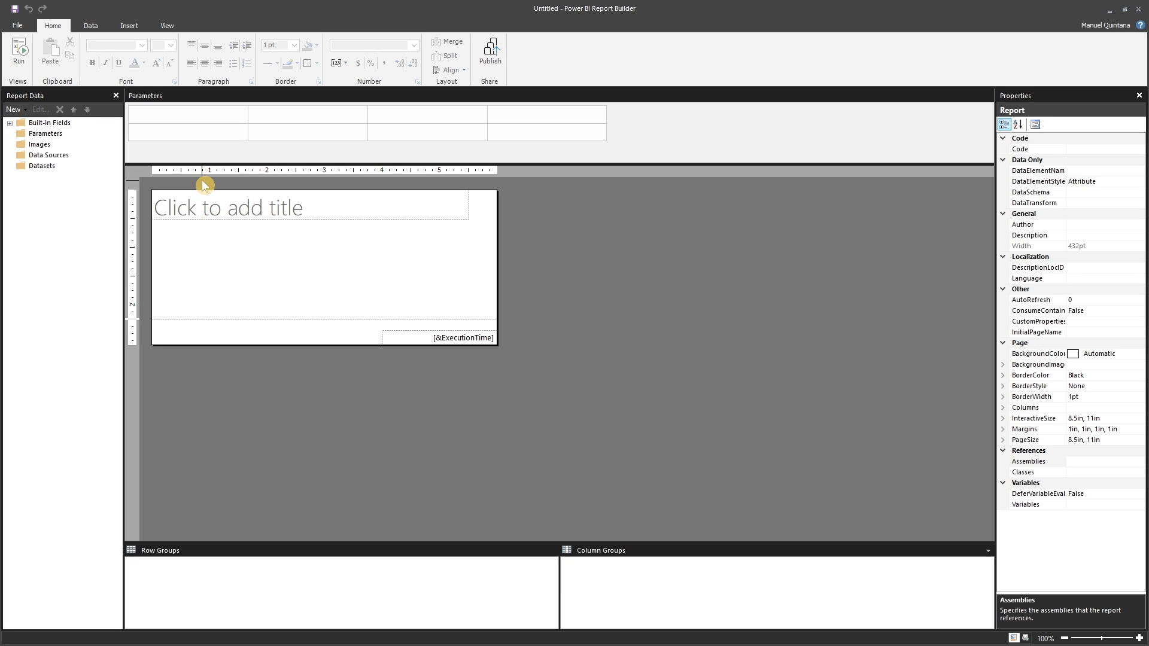
Start a new Power Query data source with Get data and choose Text/CSV from the full list of sources.
click(91, 25)
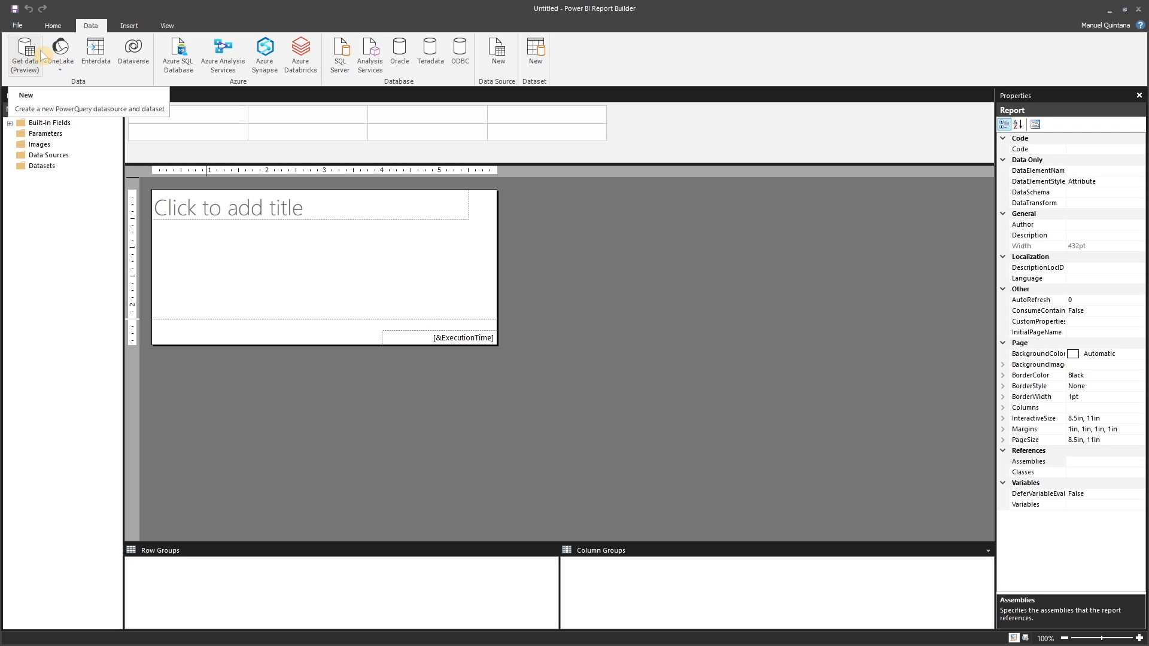
click(62, 65)
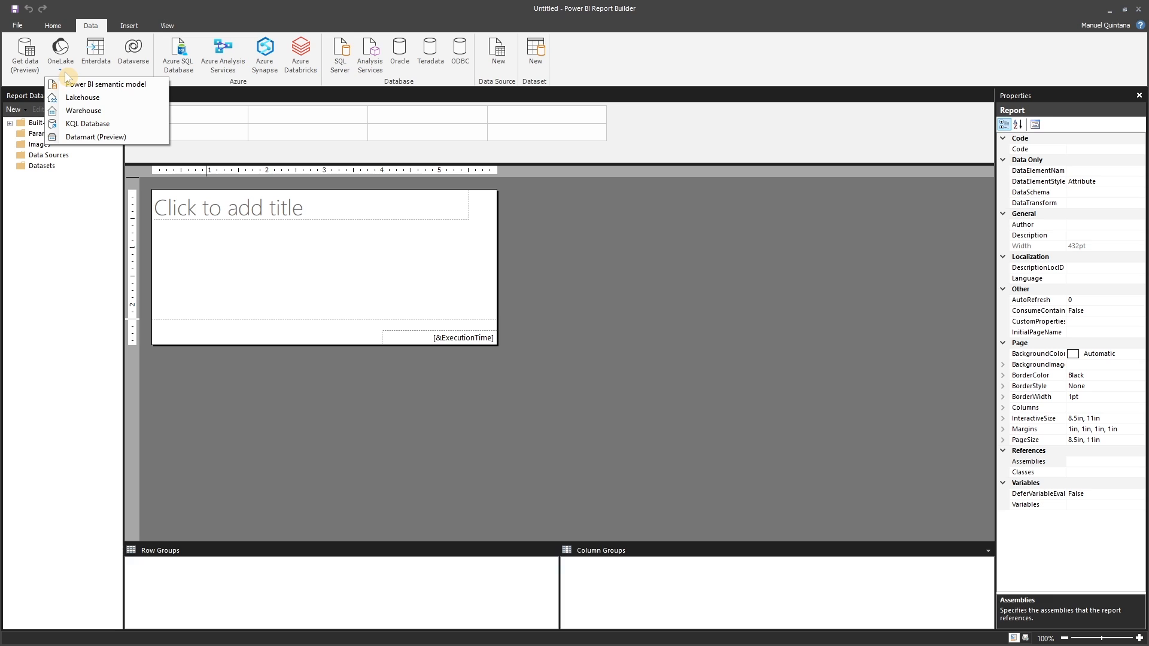
click(27, 62)
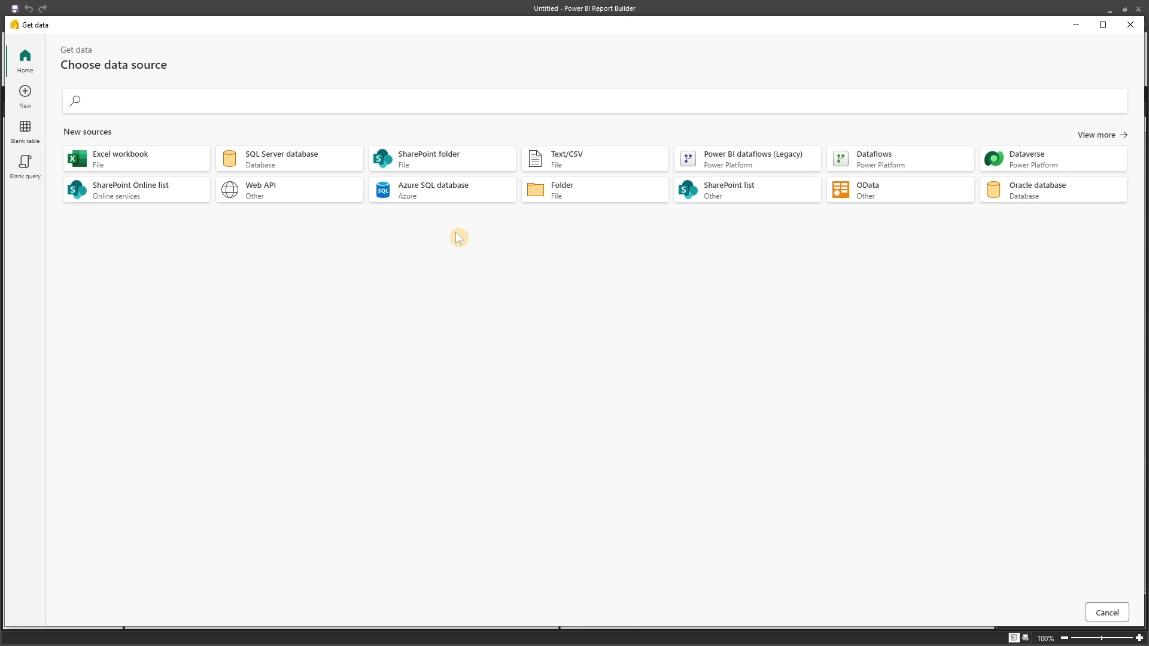
click(1104, 140)
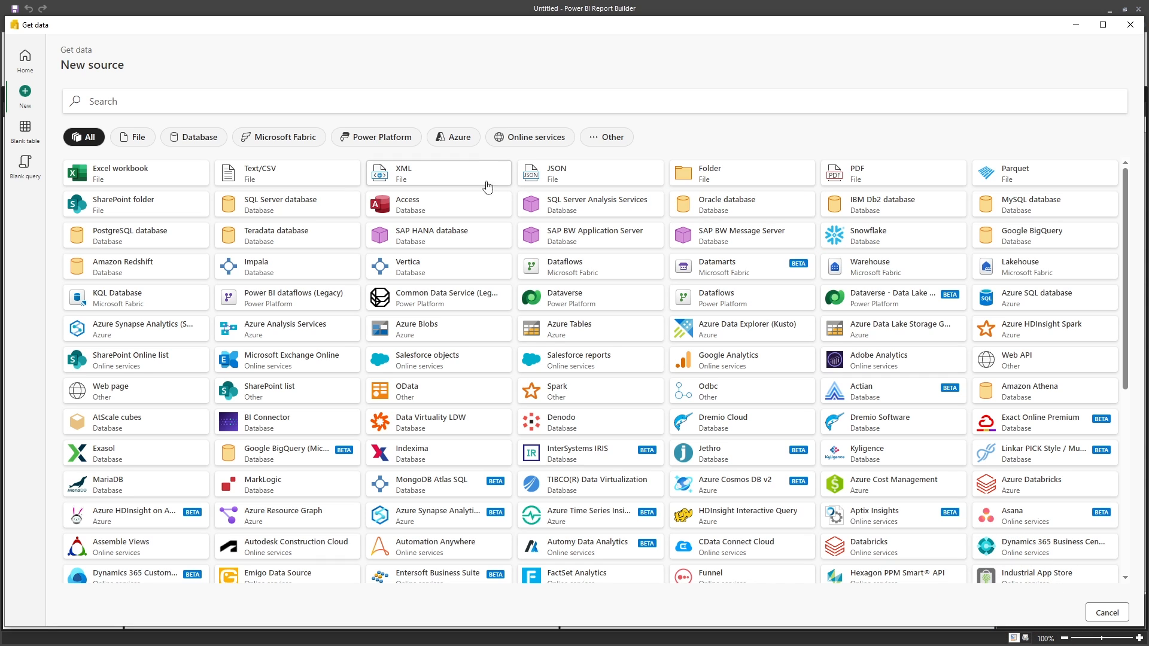
click(317, 179)
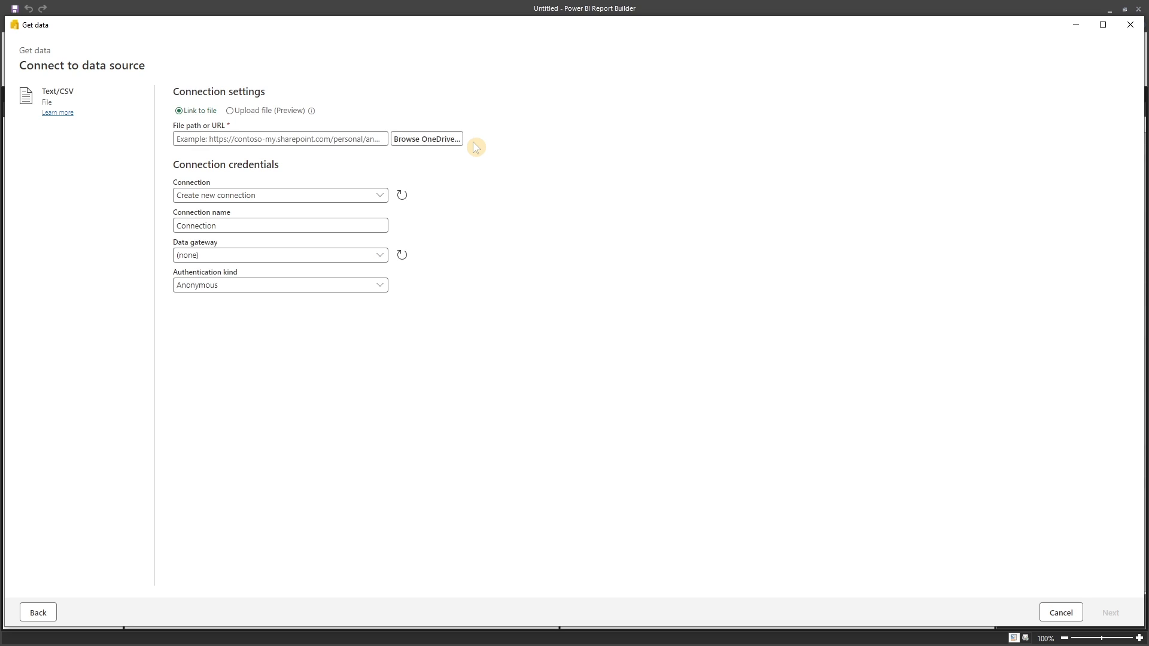
click(267, 111)
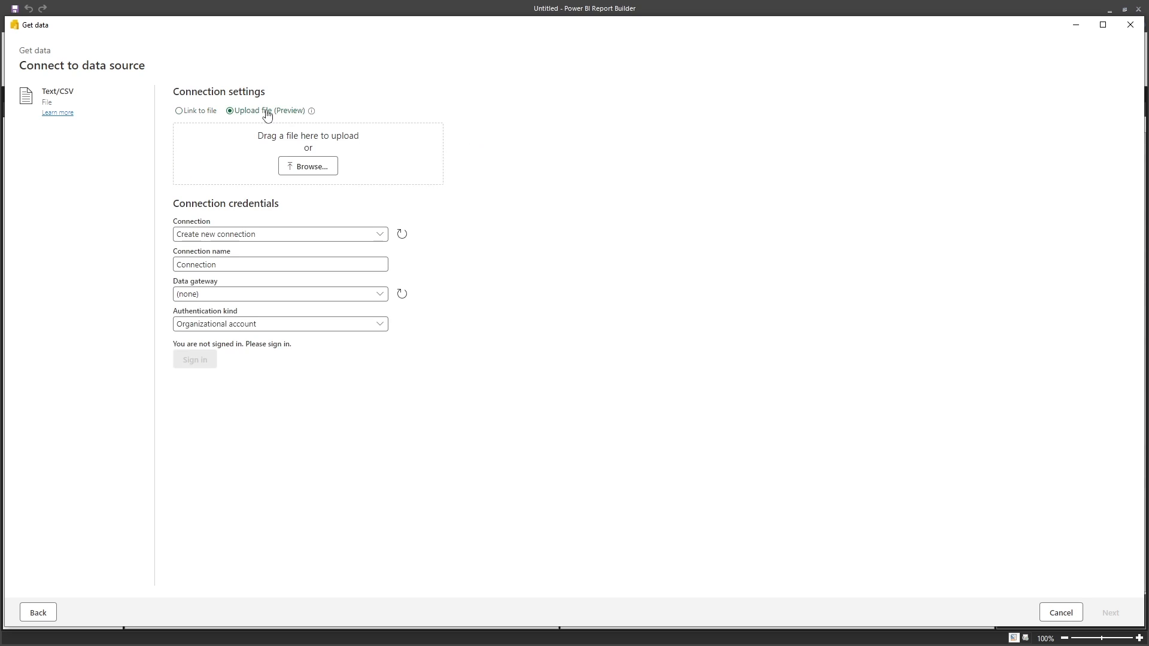
click(321, 176)
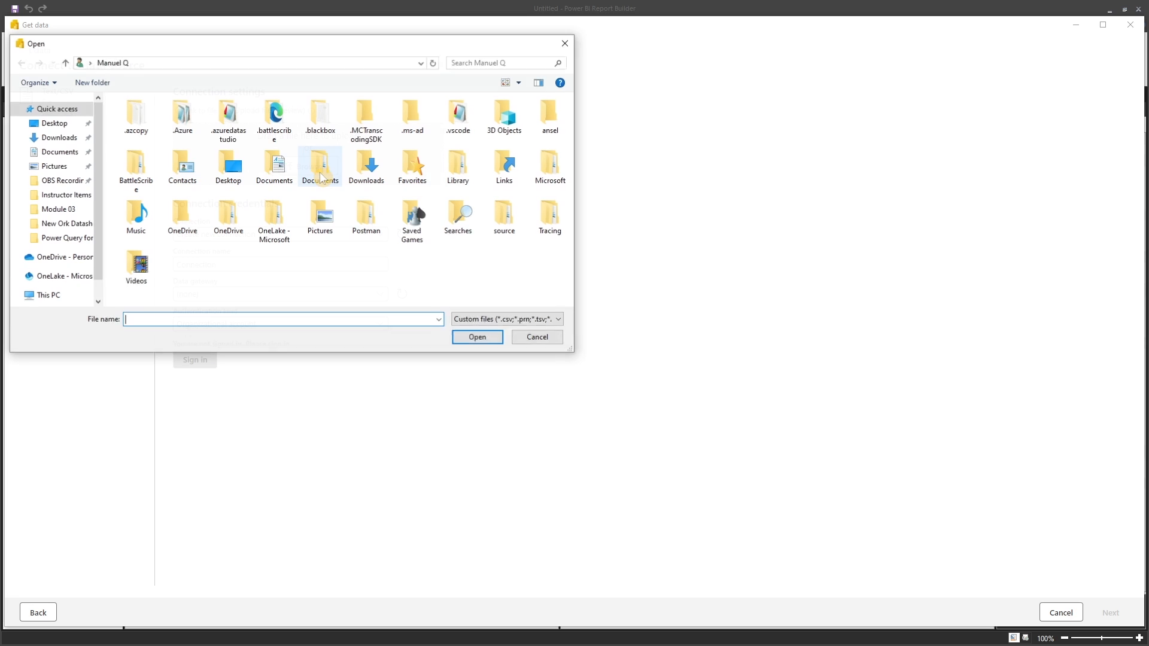
click(536, 337)
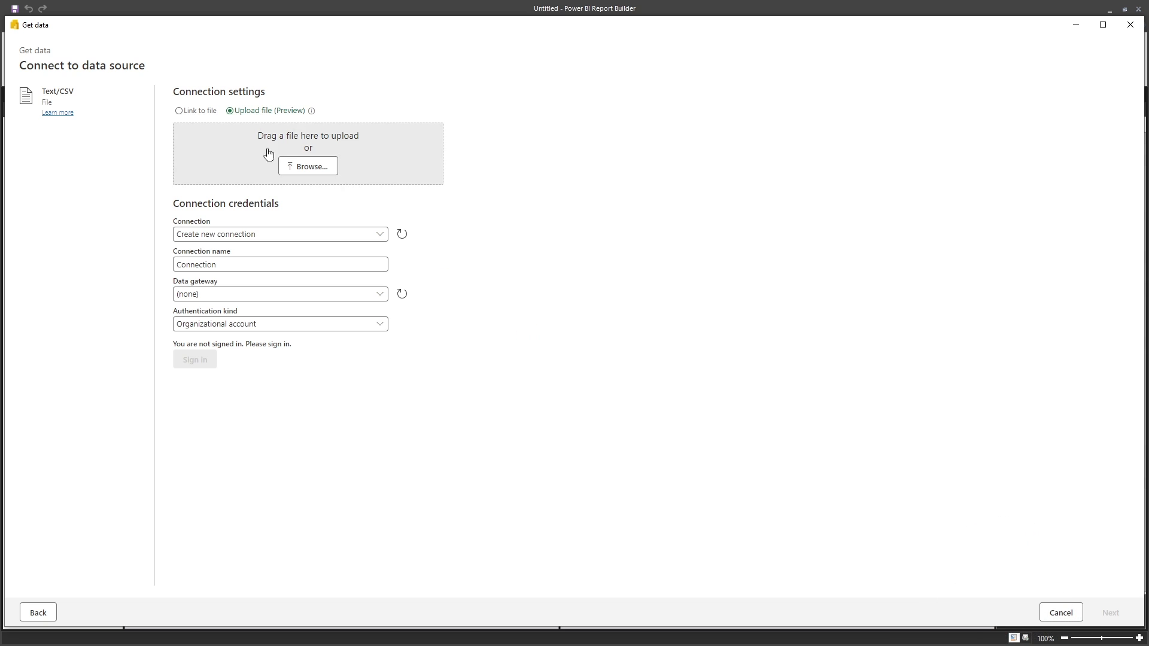
click(198, 111)
Browse OneDrive with the organizational account and open the Power Query for Power BI Report Builder folder.
click(417, 146)
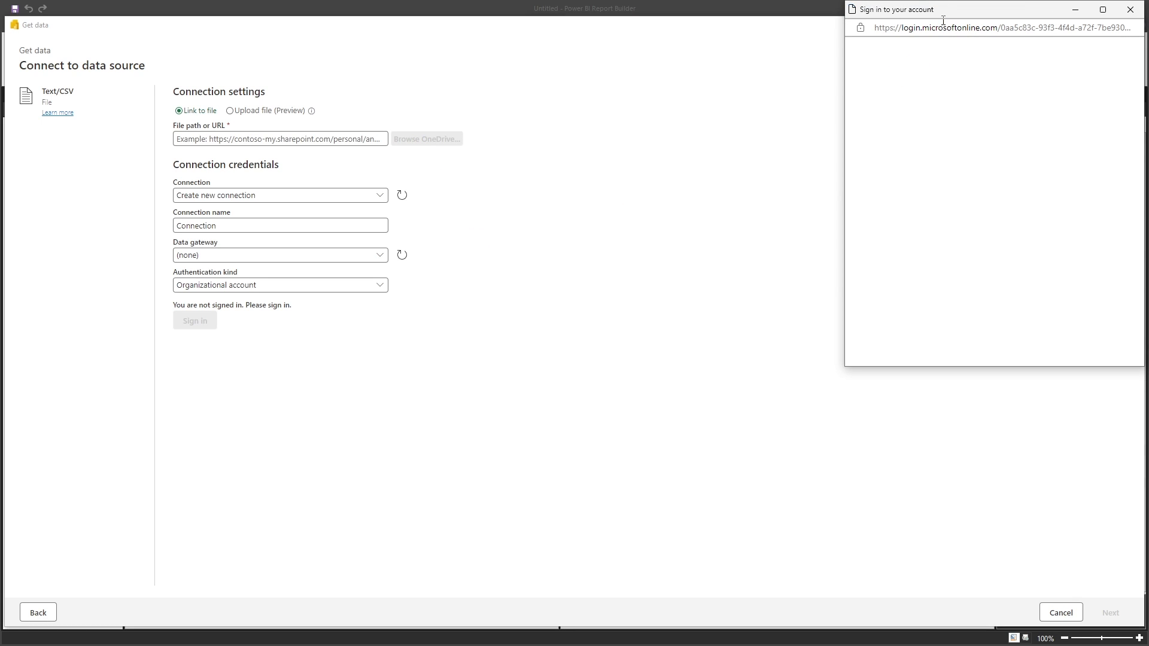
drag(945, 16, 747, 59)
click(756, 174)
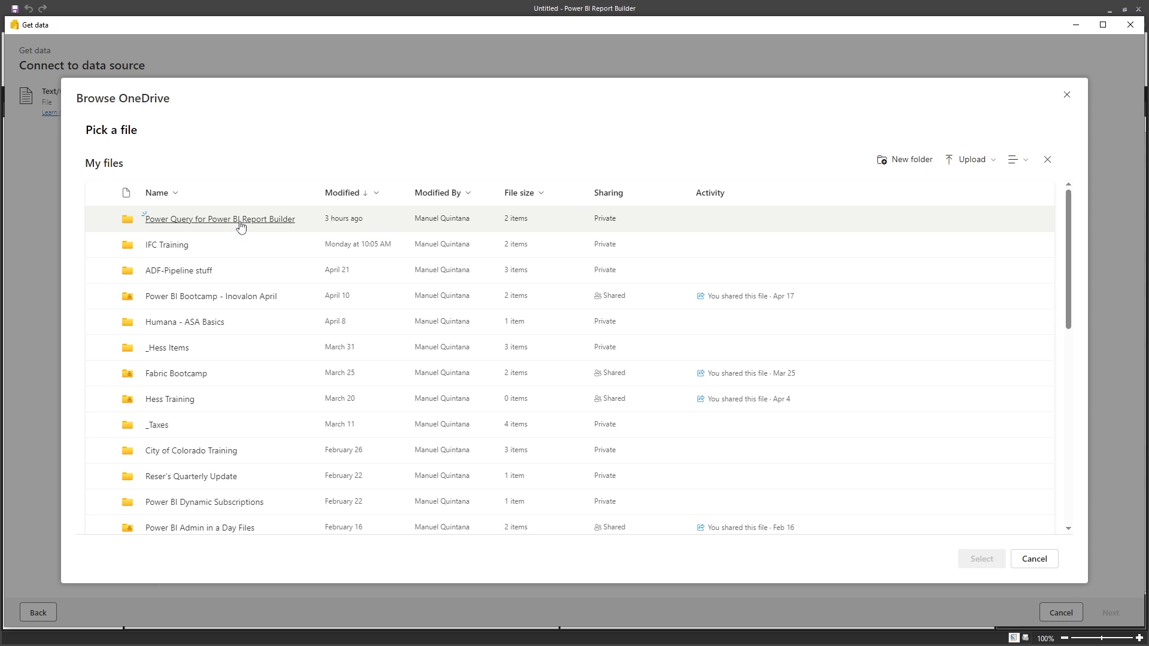
click(241, 225)
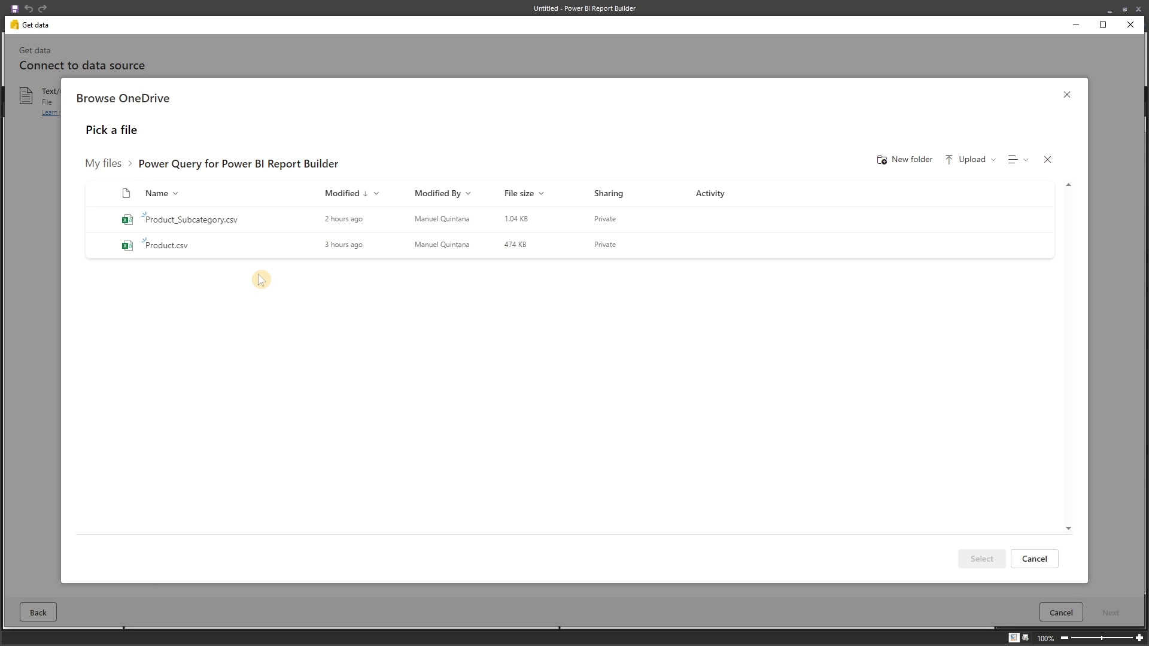
Link to Product.csv from the OneDrive folder and continue to the preview of its data.
click(100, 246)
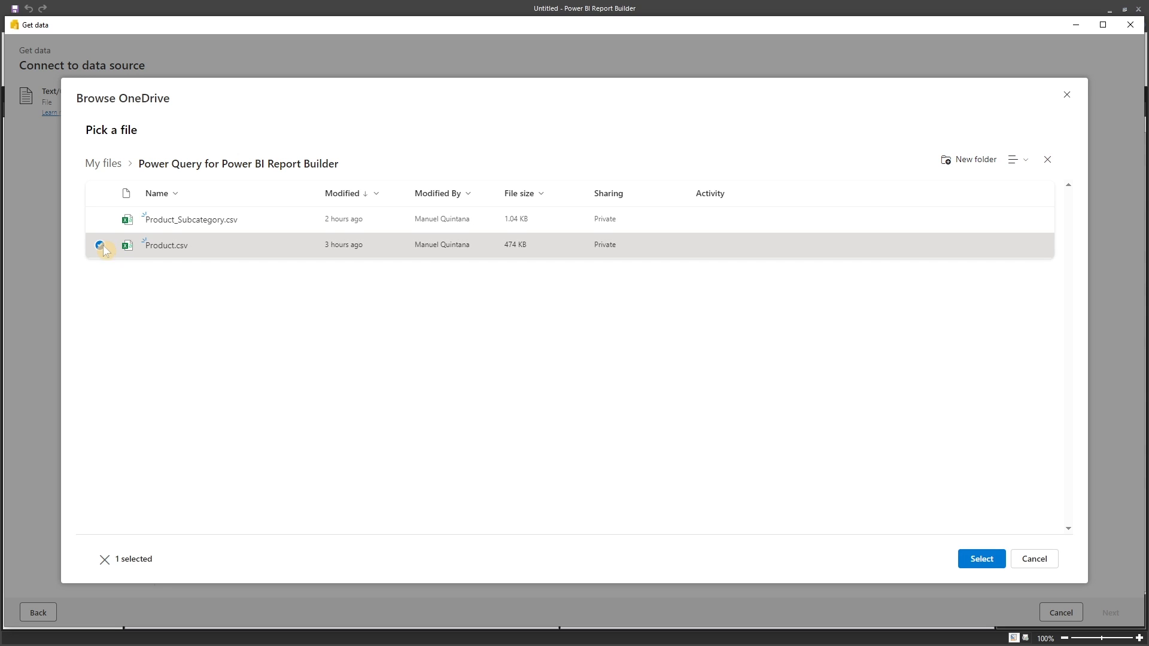
click(100, 219)
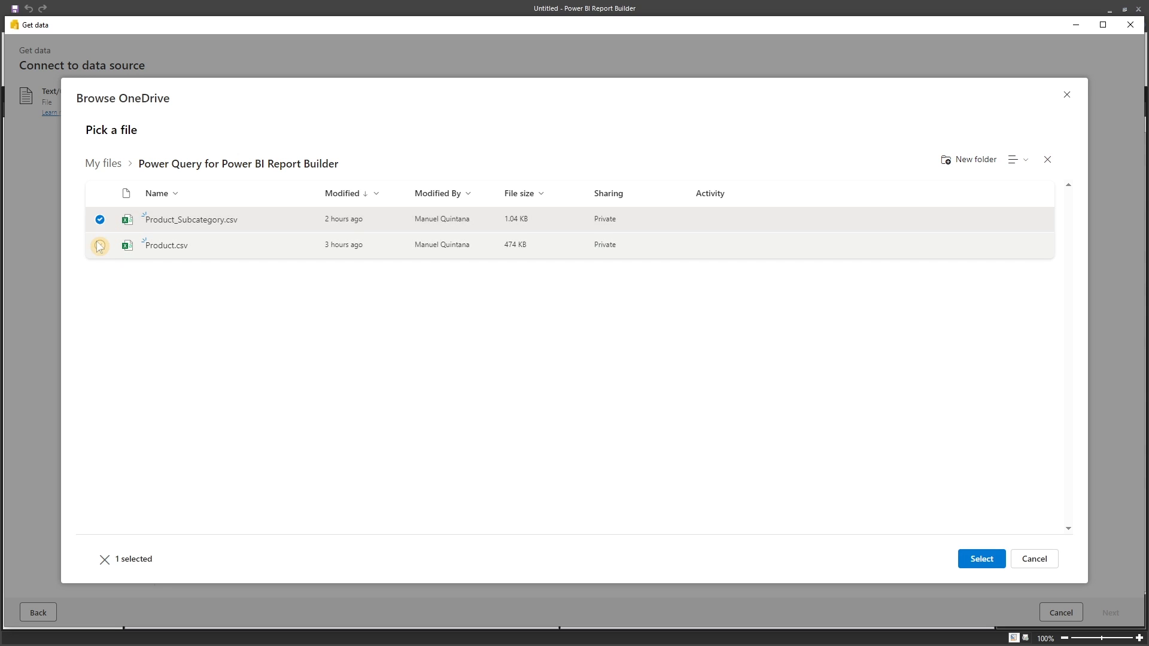
click(100, 246)
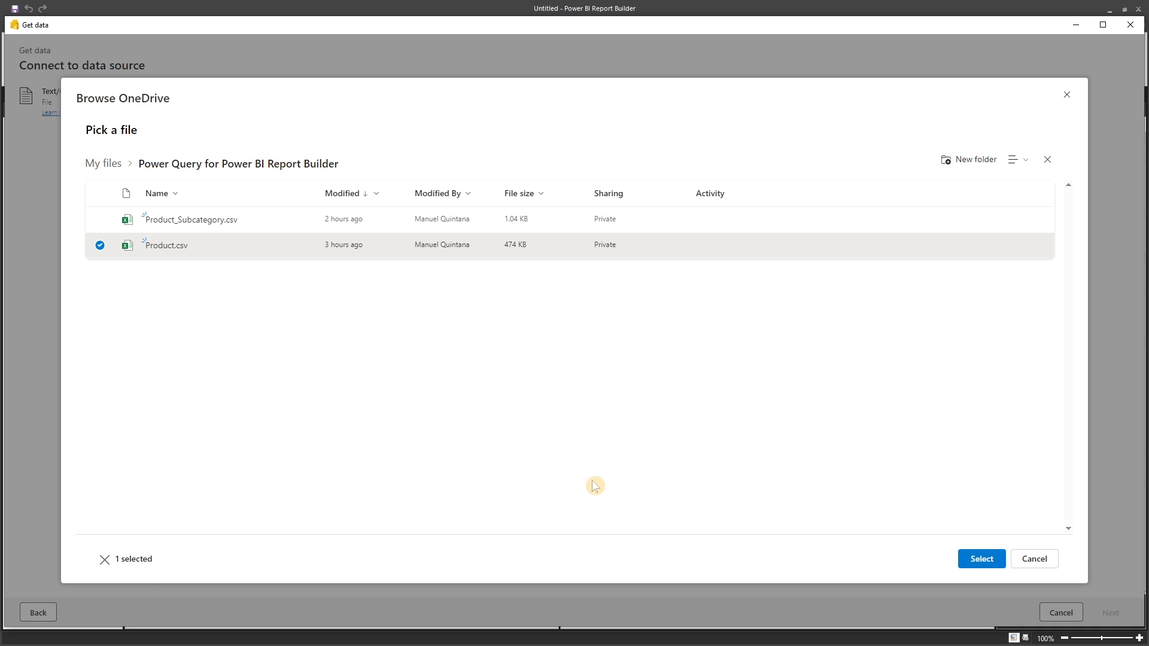
click(977, 558)
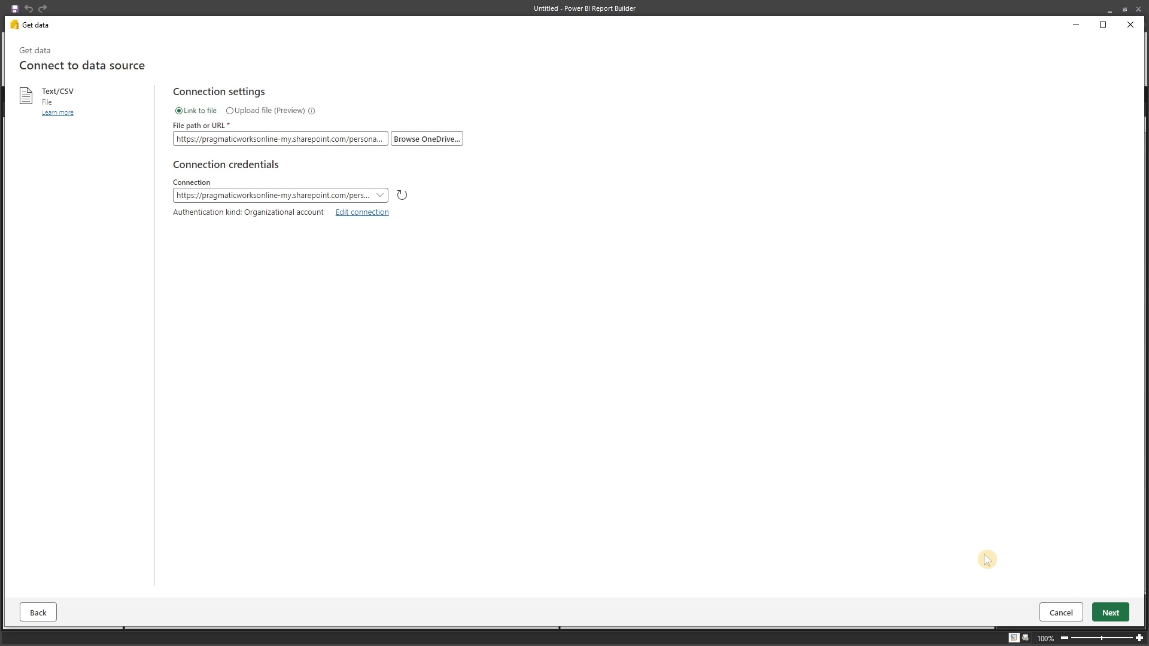
click(1108, 612)
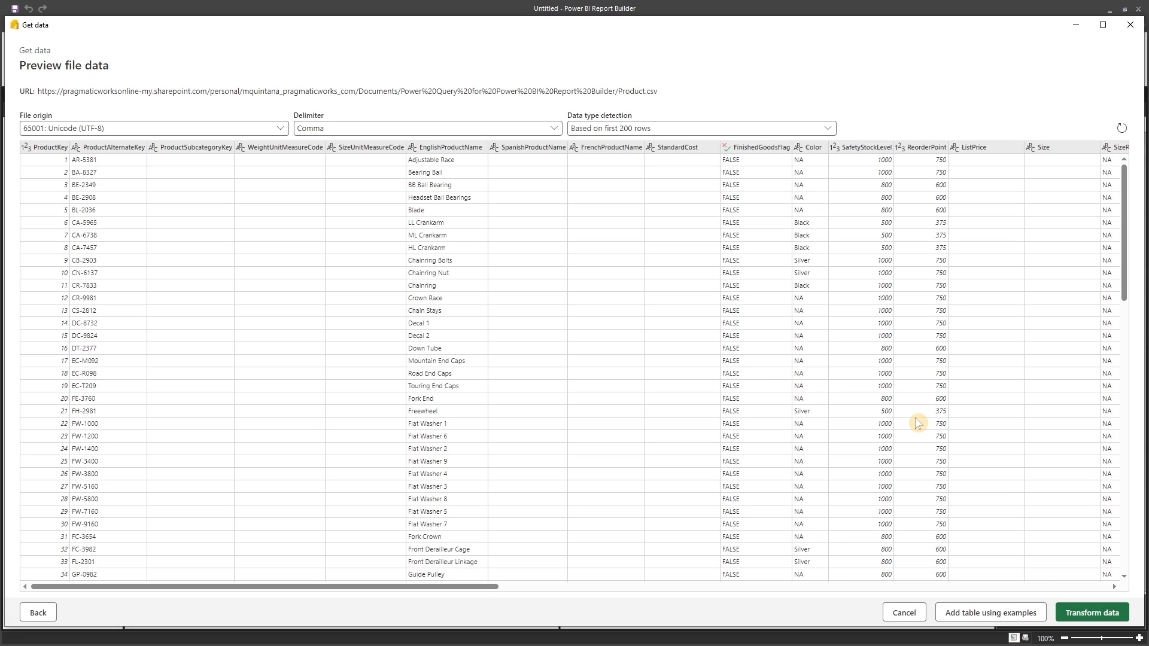
Try Colon as the delimiter in the Product.csv preview and set the delimiter back to Comma.
click(554, 128)
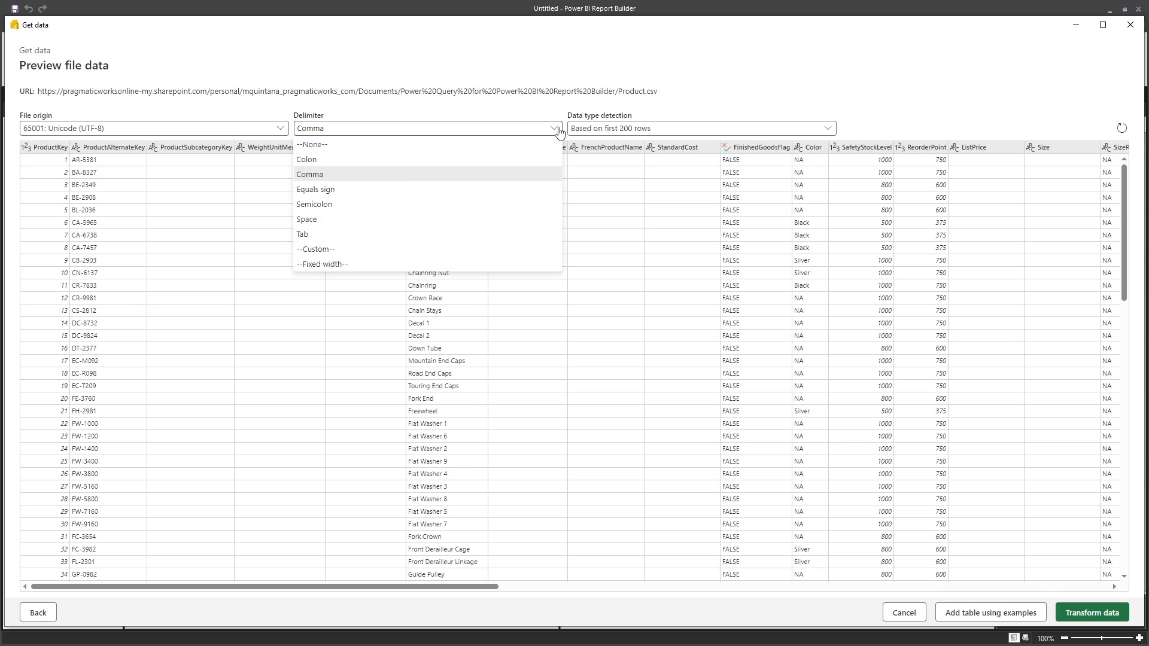
click(556, 130)
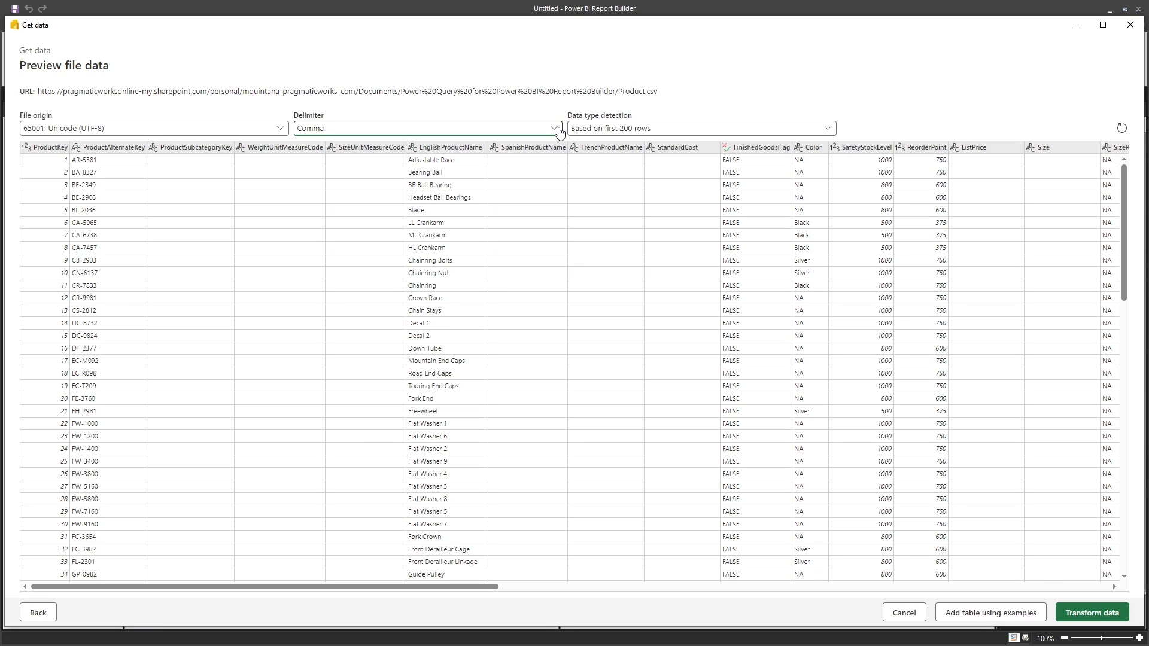
click(558, 129)
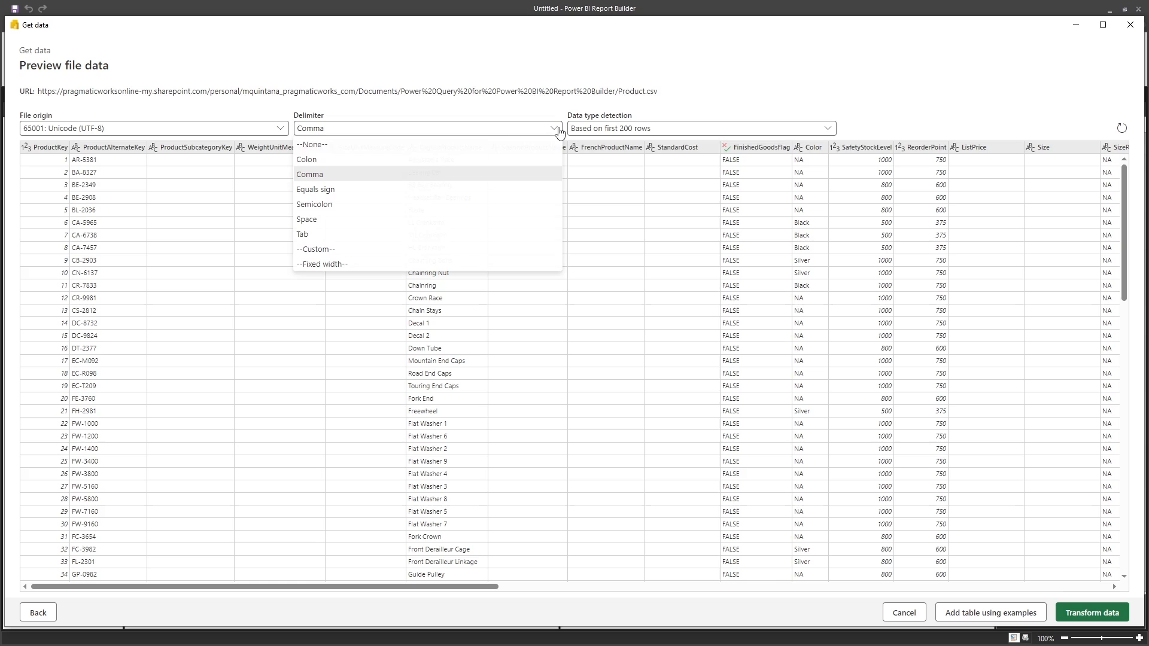
click(382, 159)
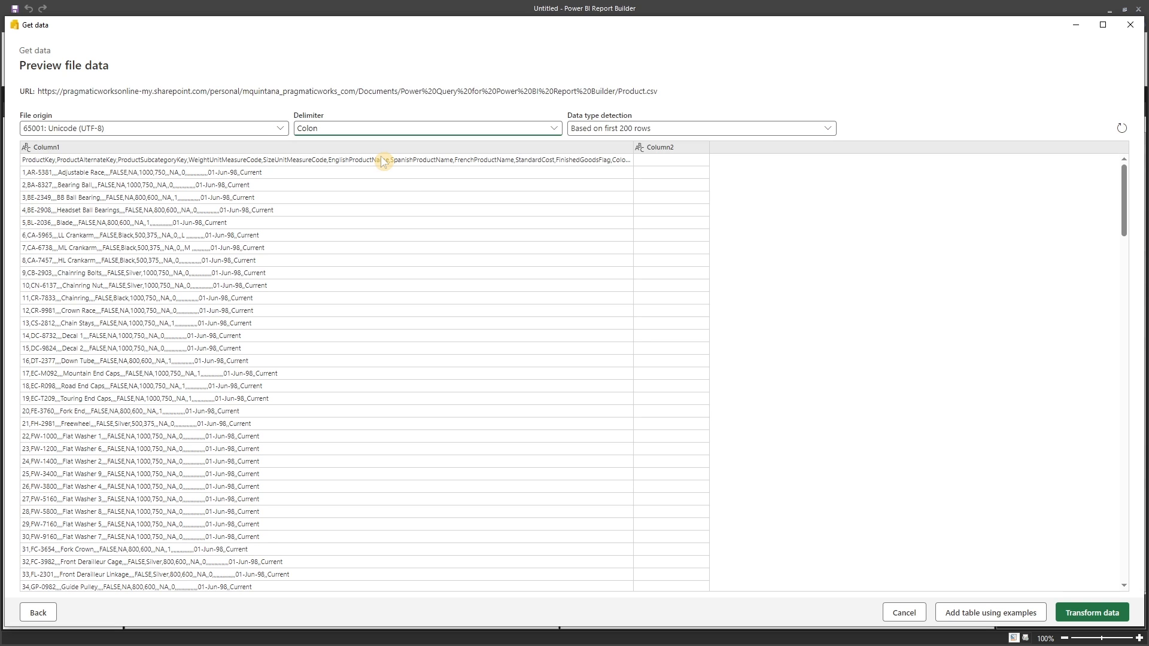
click(489, 128)
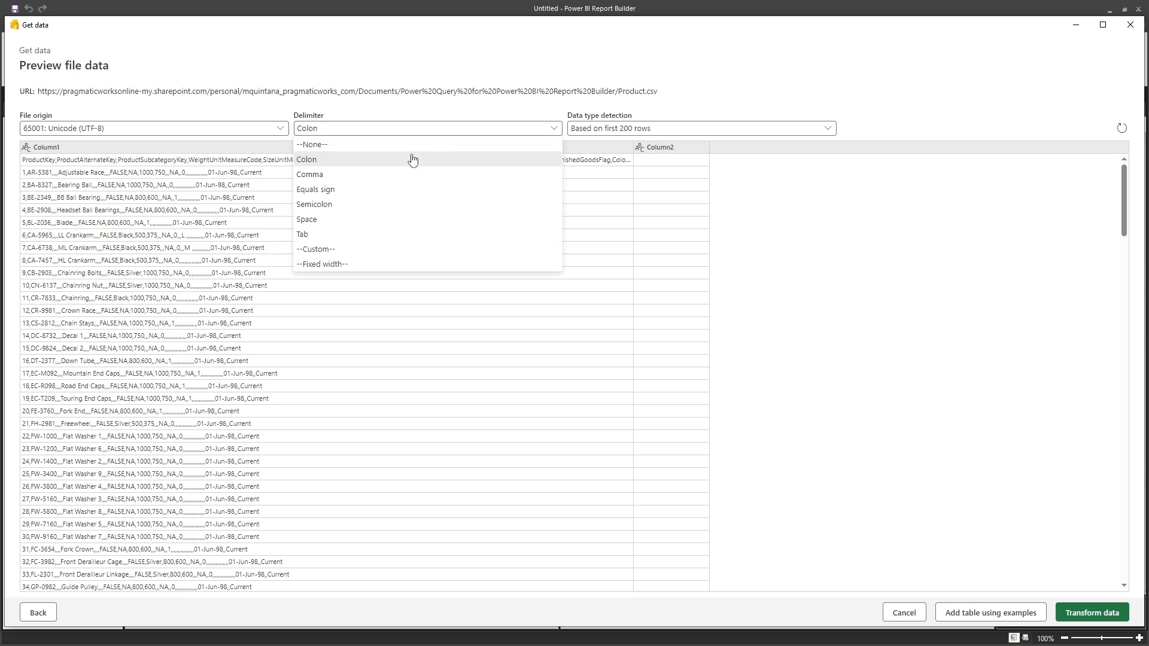
click(366, 174)
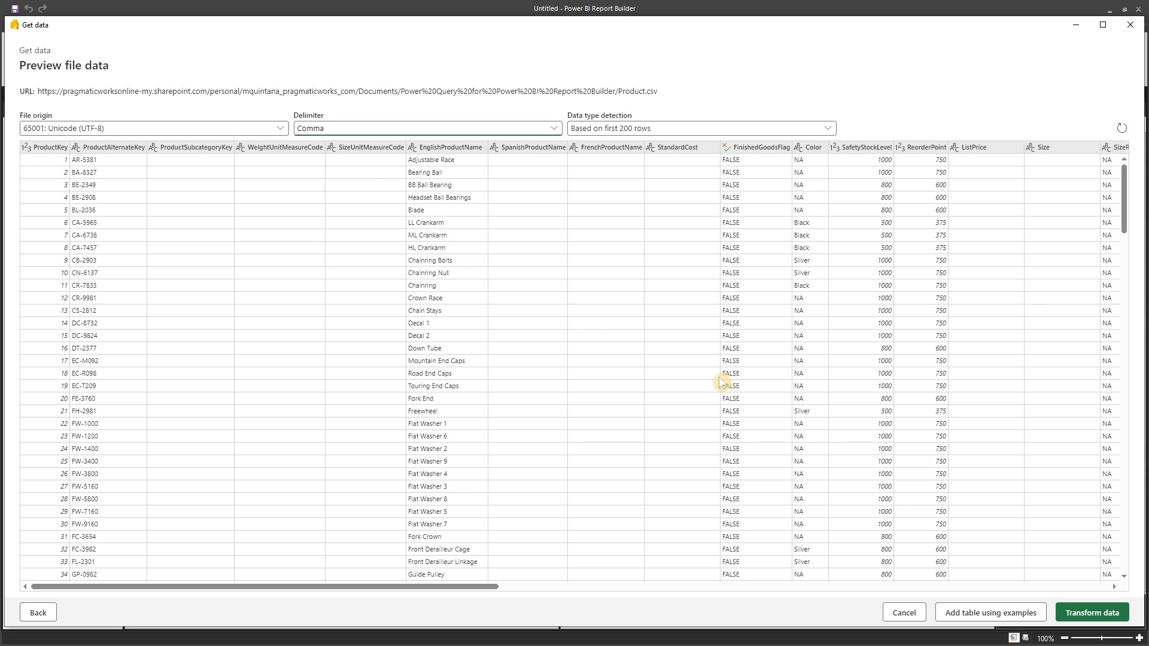
Open the Product data for transformation in the Power Query editor and check the project's Privacy options without changing them.
click(1092, 613)
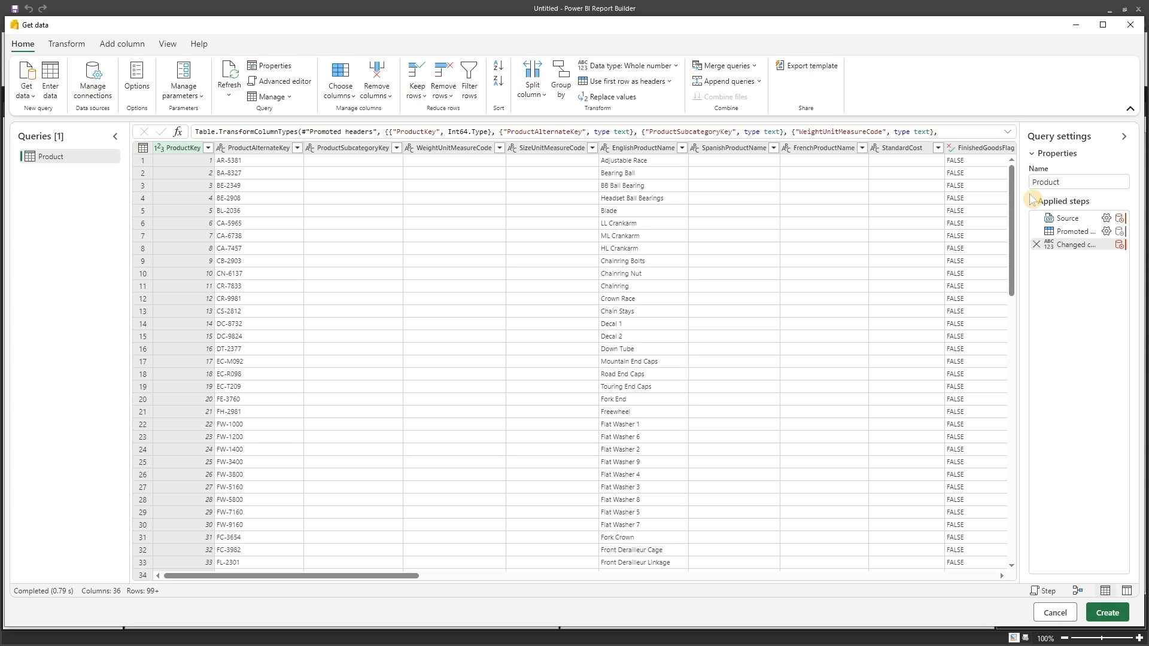
click(146, 81)
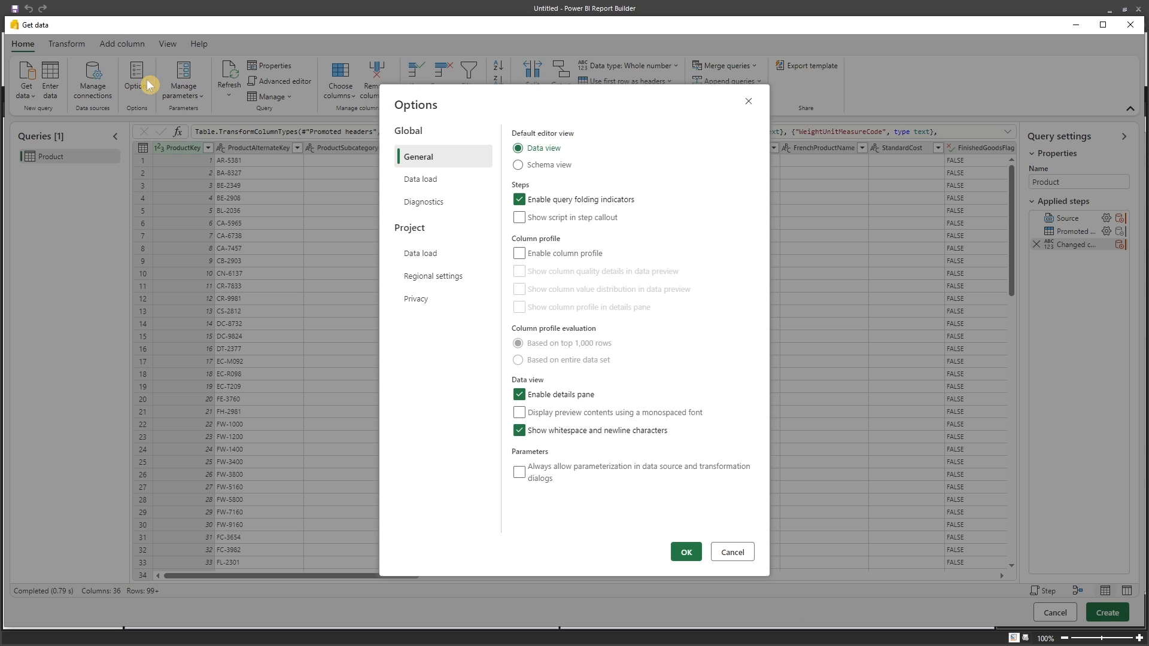
click(407, 304)
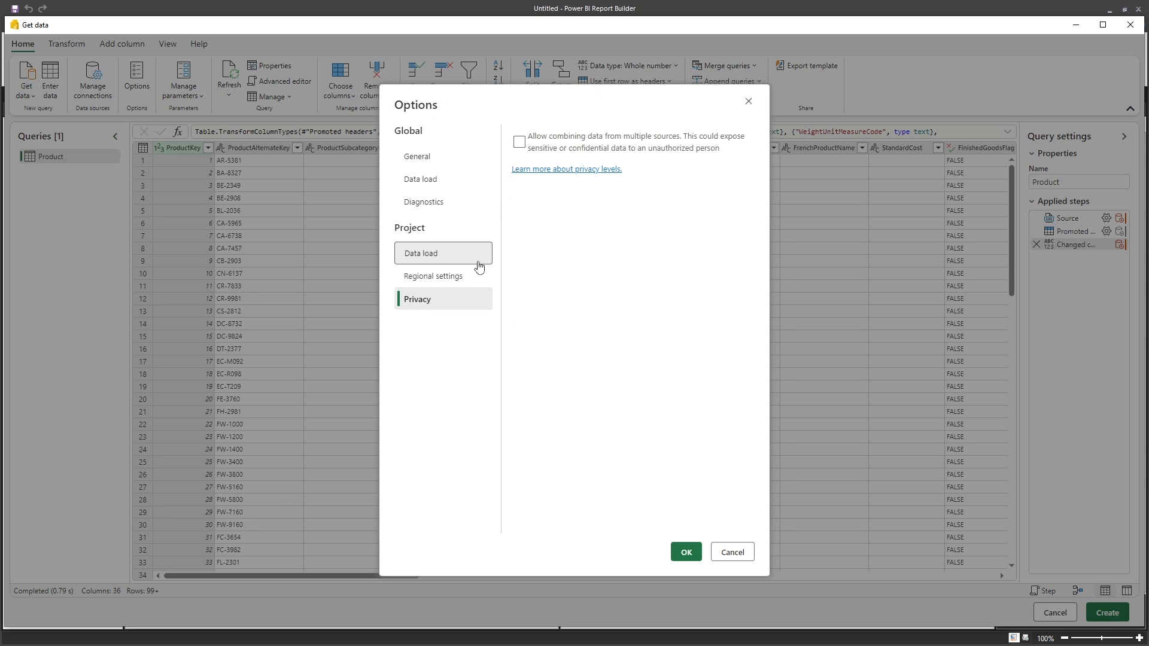
click(732, 552)
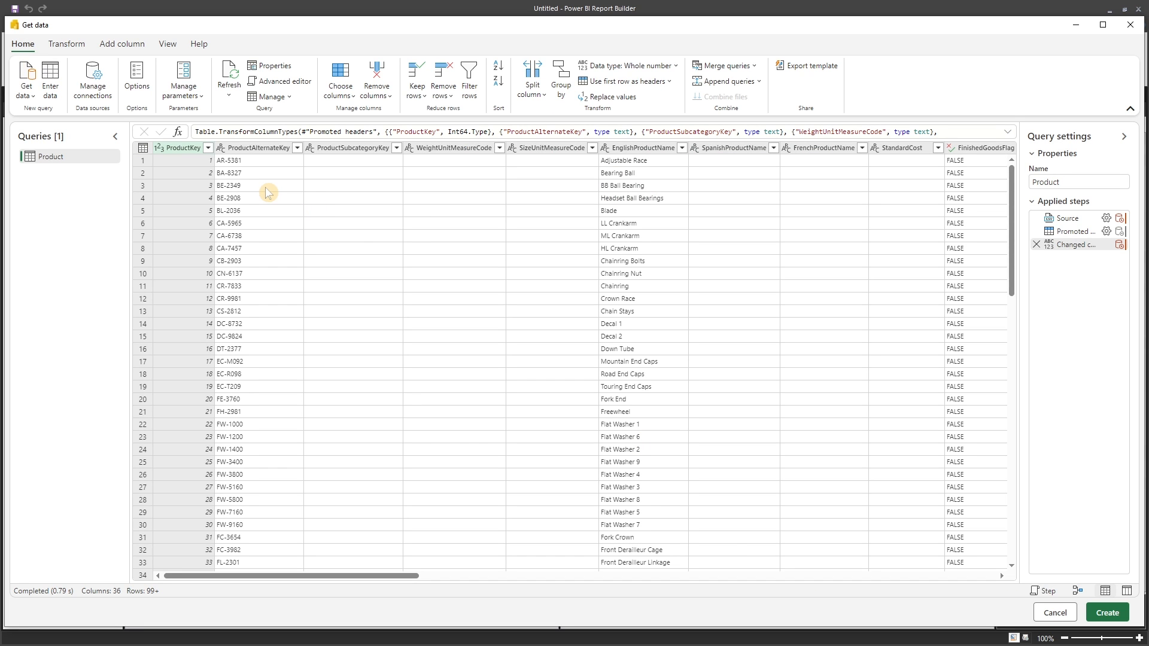
click(346, 70)
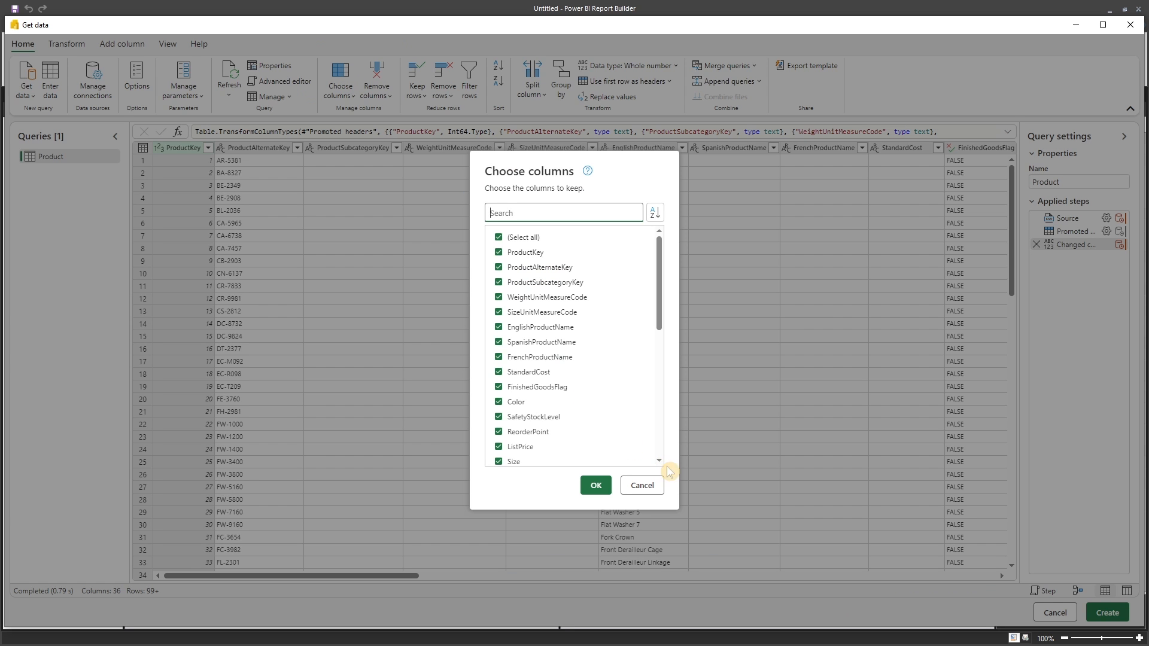
click(641, 485)
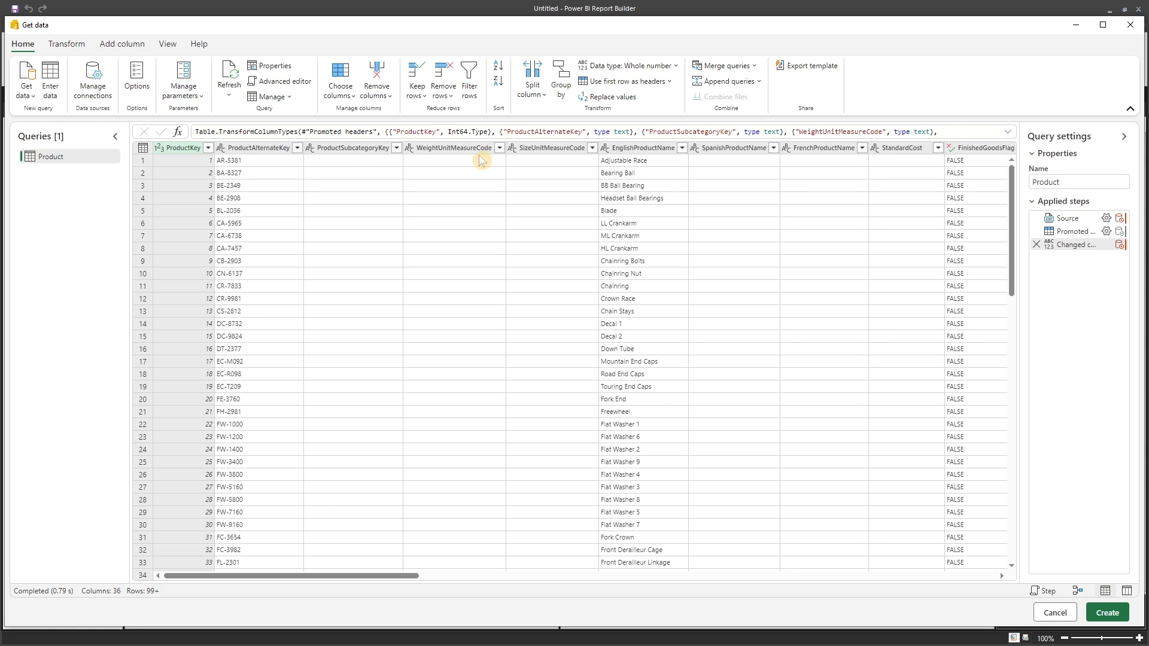
click(259, 151)
shift+click(346, 151)
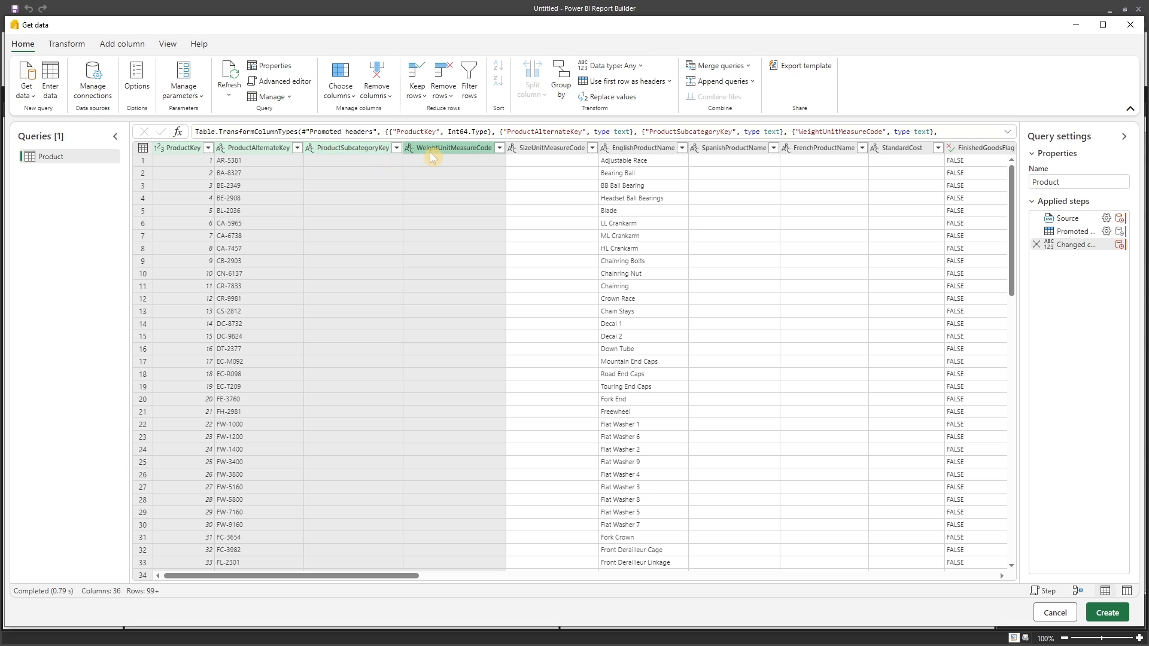
click(366, 148)
Keep only the ProductKey, ProductSubcategoryKey, EnglishProductName, Color and ListPrice columns in the Product query.
click(336, 72)
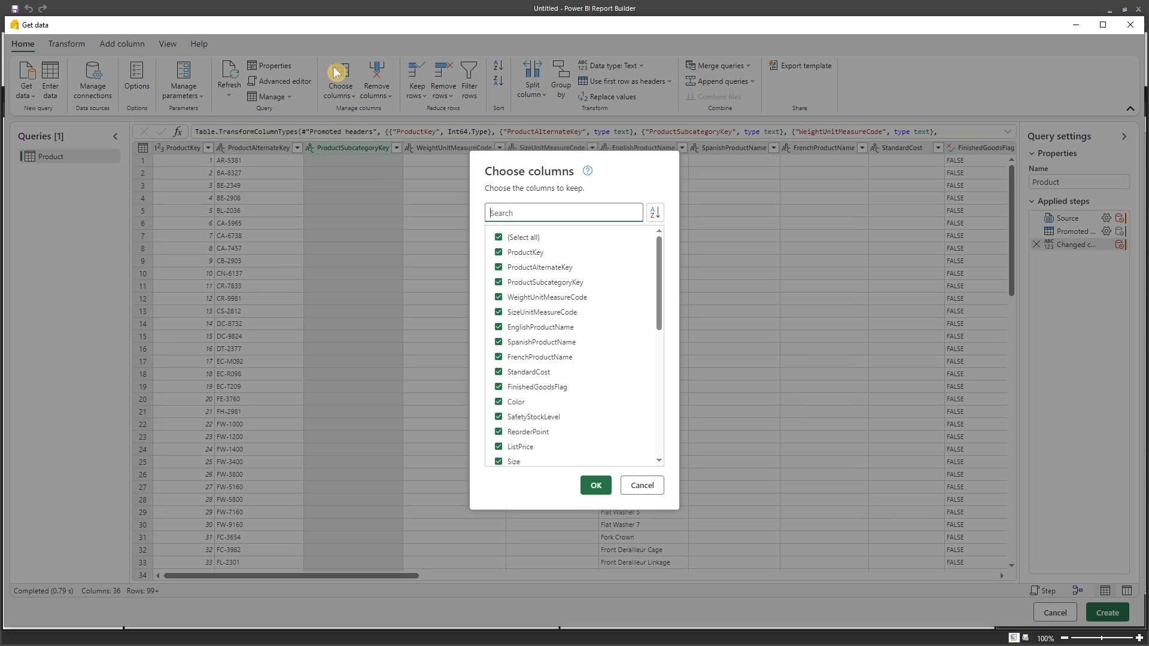
click(499, 239)
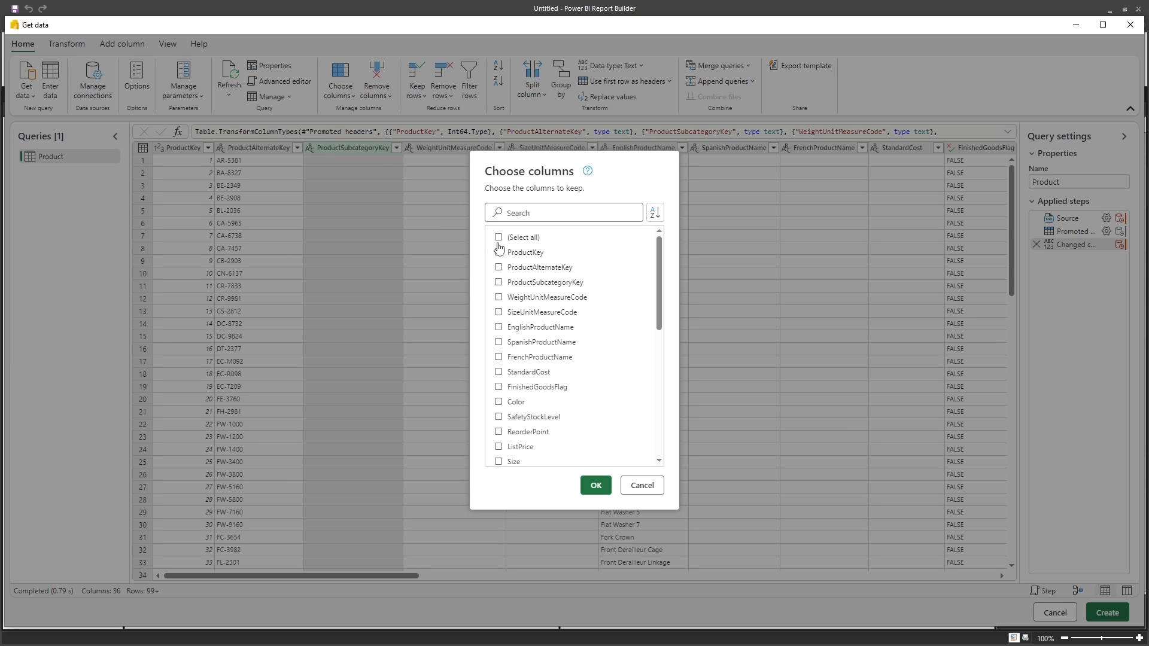
click(499, 253)
click(497, 284)
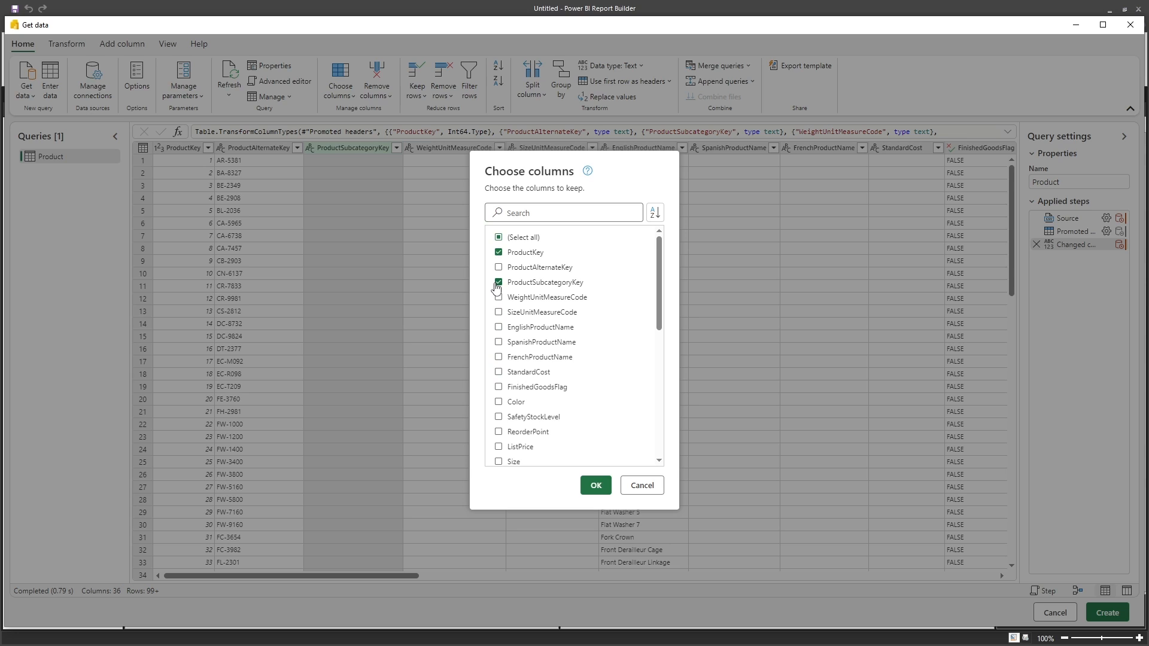
click(500, 328)
click(499, 402)
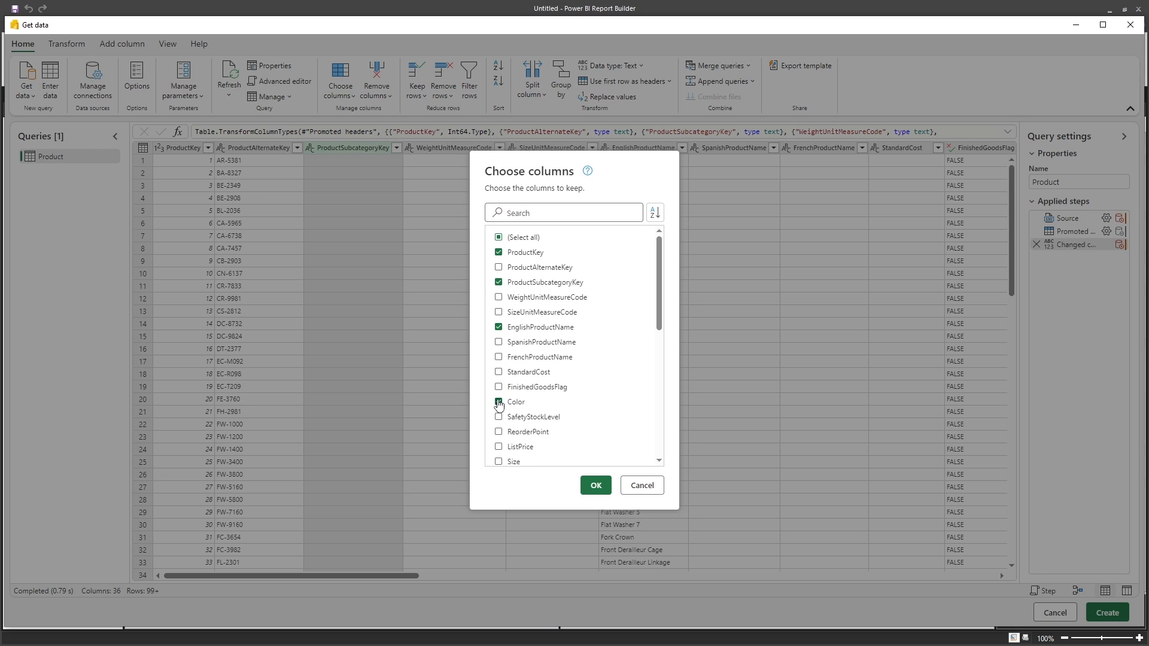
click(500, 449)
click(596, 485)
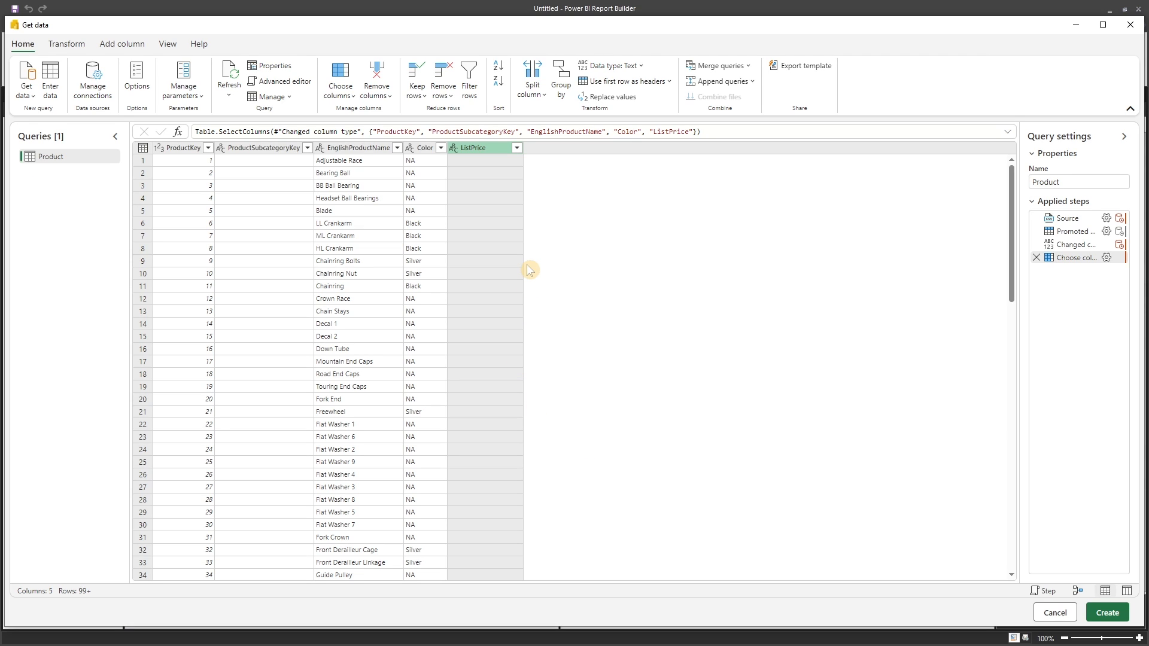
Load the full list of ListPrice filter values, look through it to the end, and leave the column unfiltered.
click(517, 148)
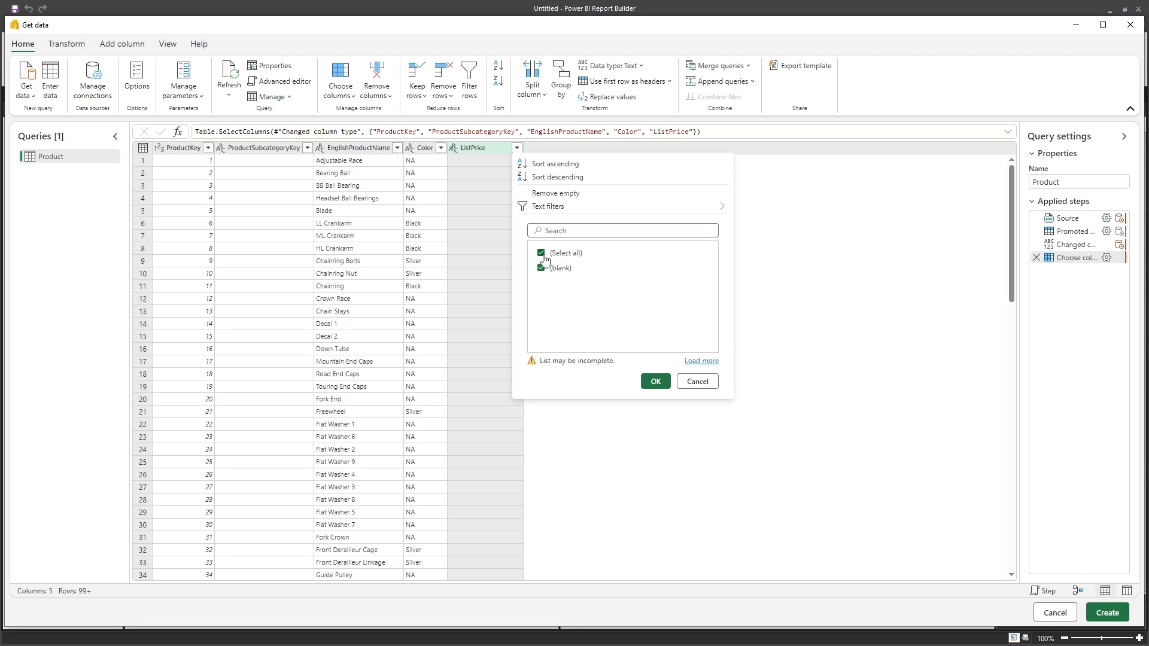
click(697, 381)
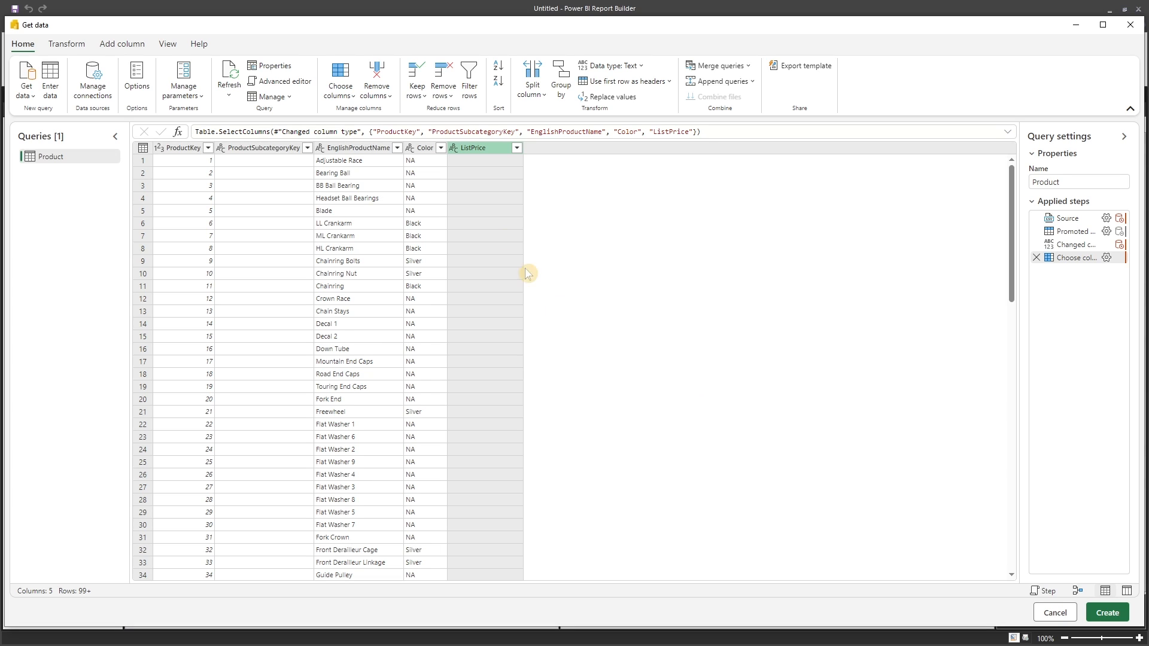
click(516, 149)
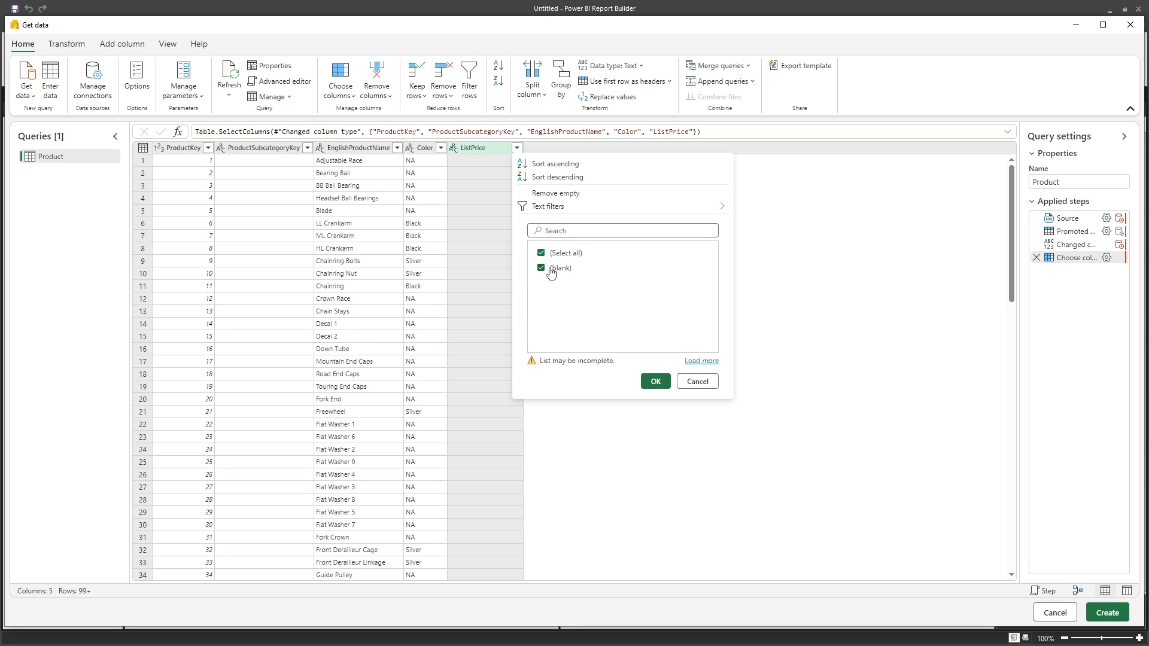
click(696, 362)
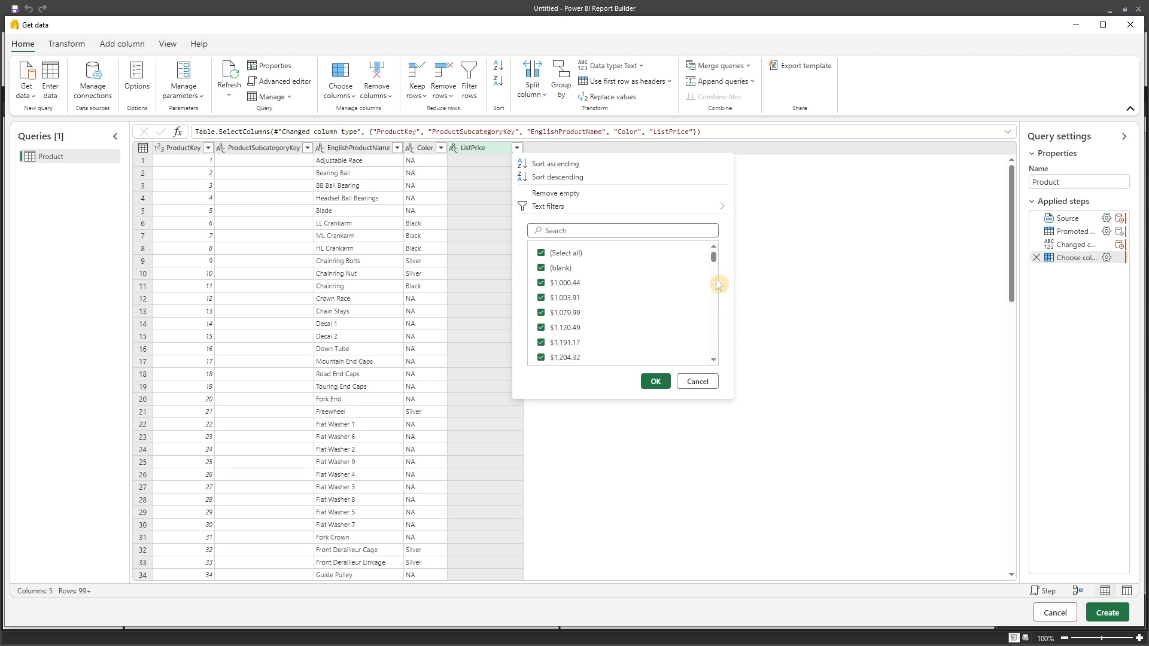
drag(714, 257, 716, 358)
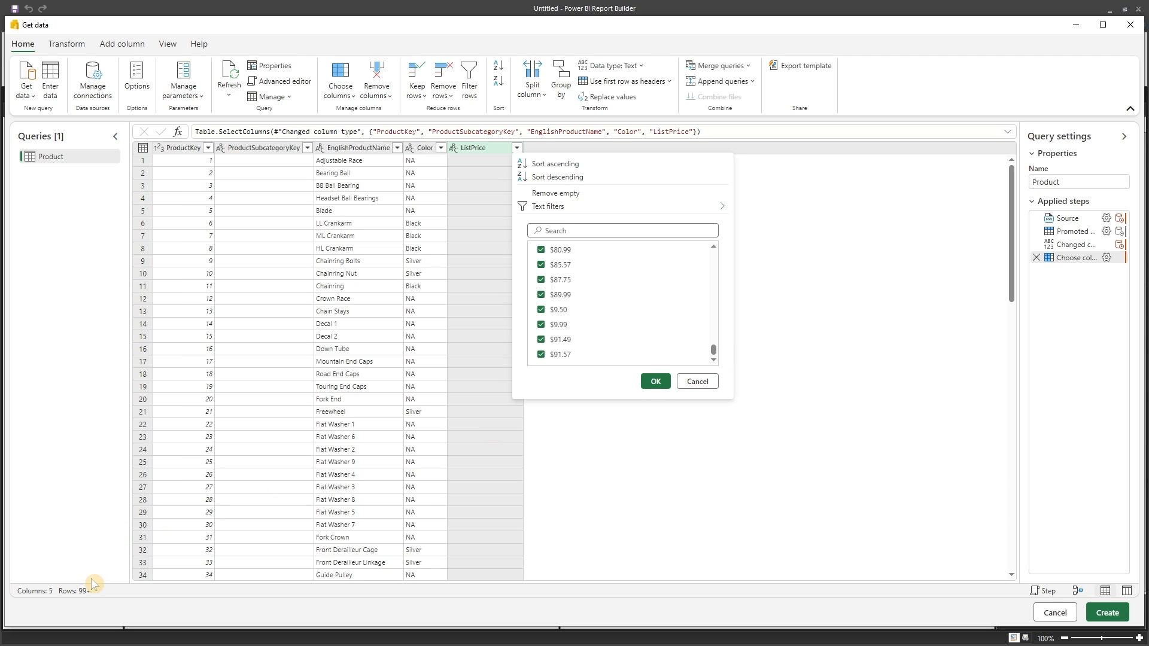
click(698, 383)
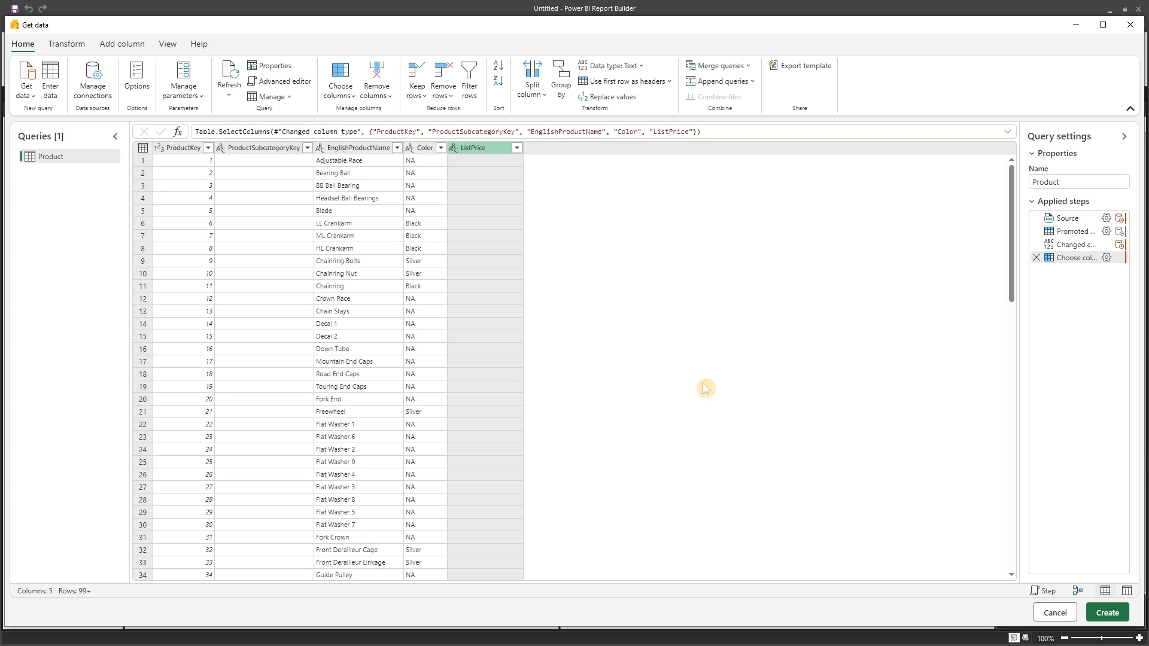
Add a new Microsoft Fabric Lakehouse data source and connect to it with the existing organizational account connection.
click(28, 96)
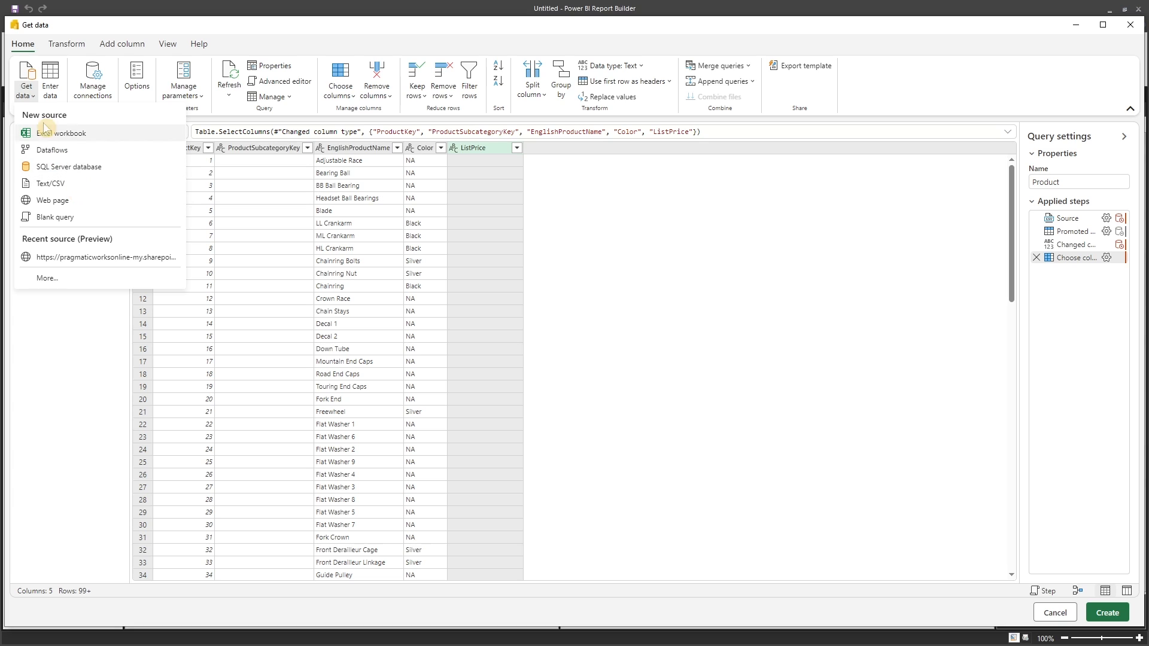
click(29, 77)
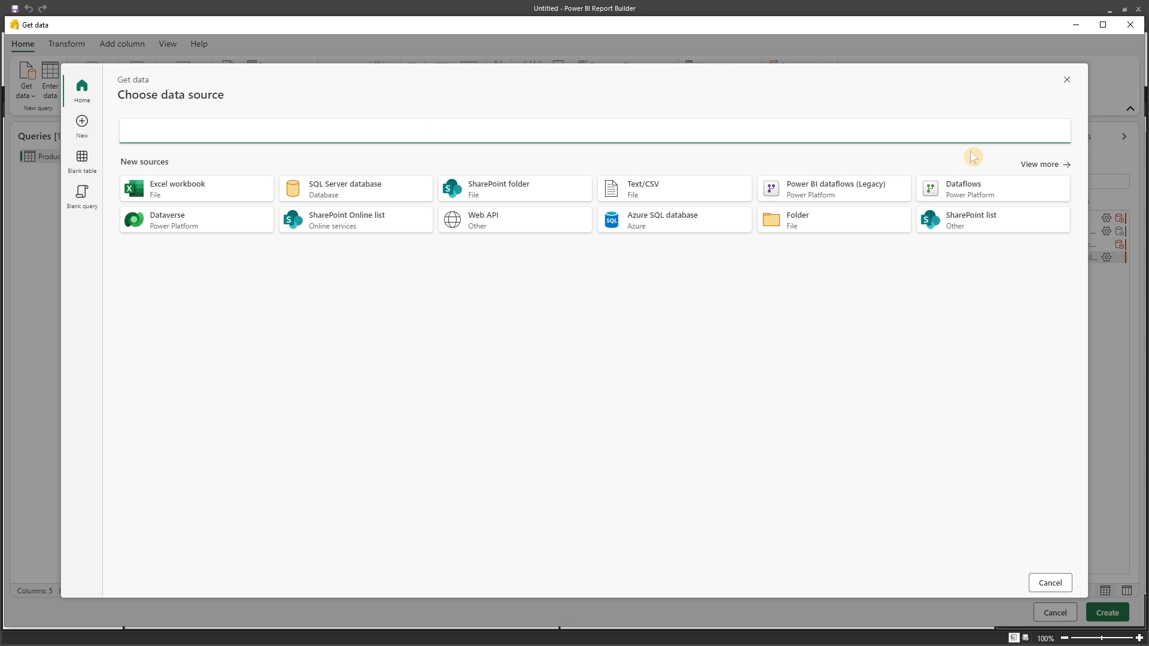
click(1039, 165)
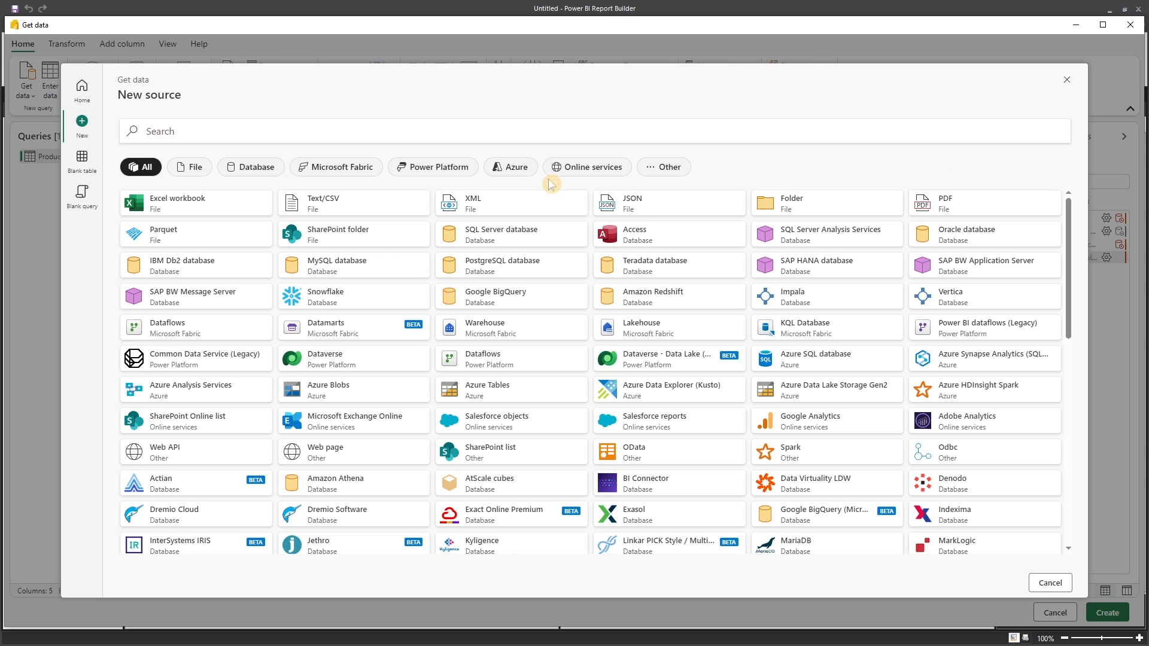
click(341, 170)
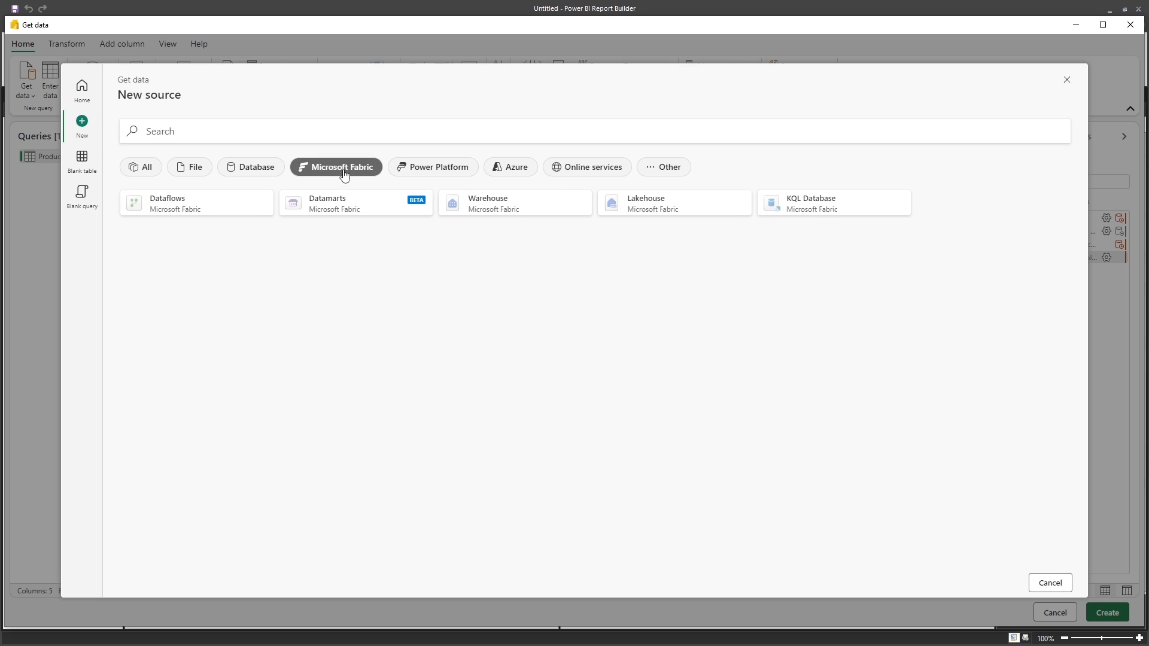
click(666, 214)
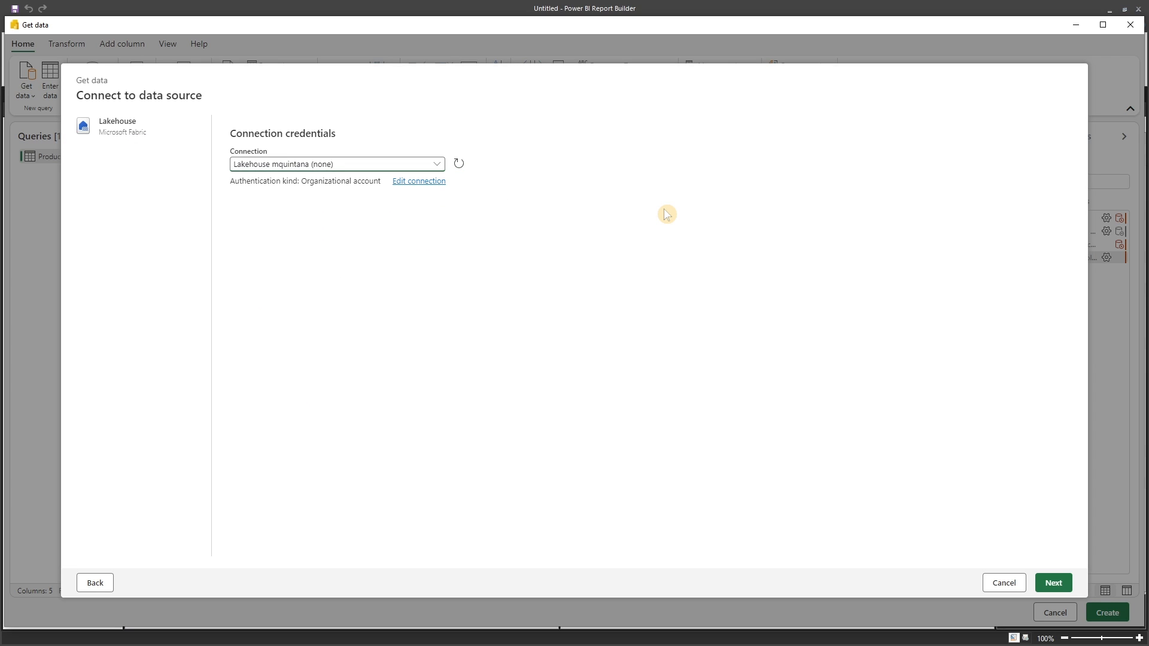
click(1052, 583)
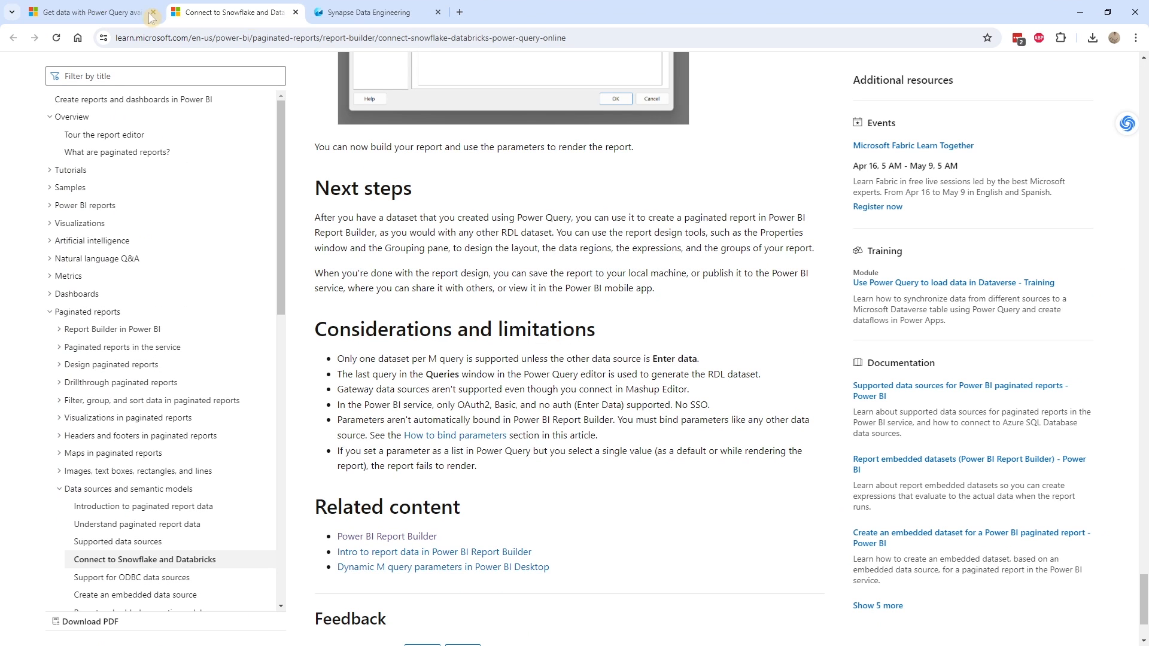
Switch to the Fabric workspace in the browser and examine the files and Product_Subcategory table columns in Power_Query_Lakehouse_Example.
click(331, 13)
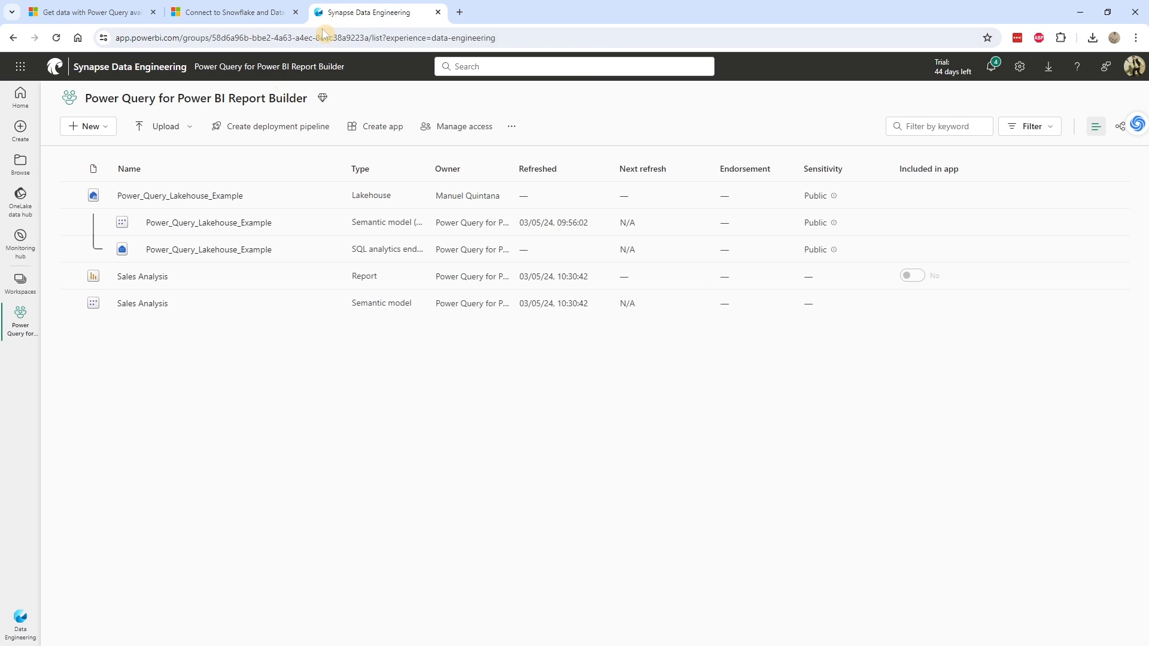
click(183, 195)
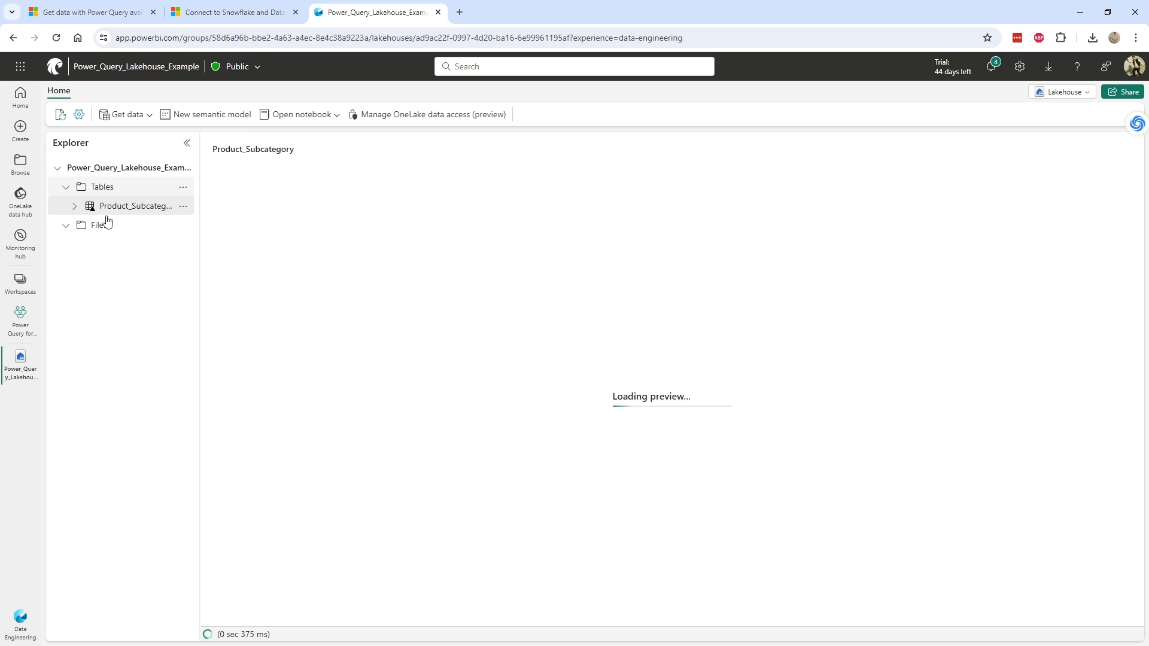
click(98, 228)
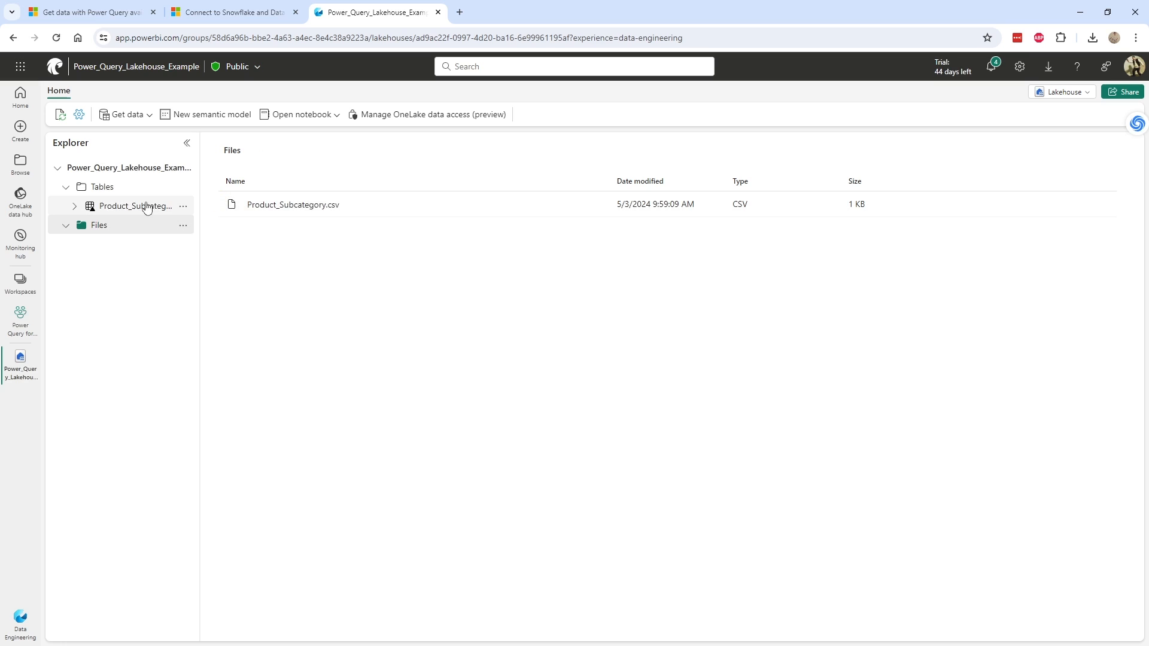
click(75, 207)
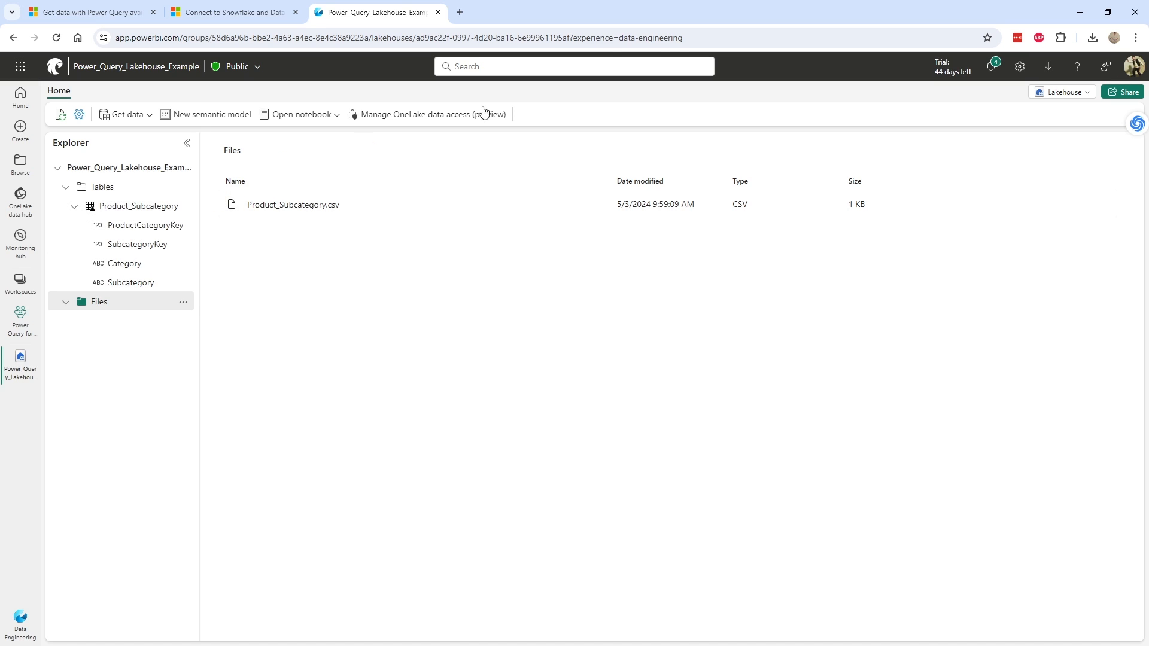
click(1080, 12)
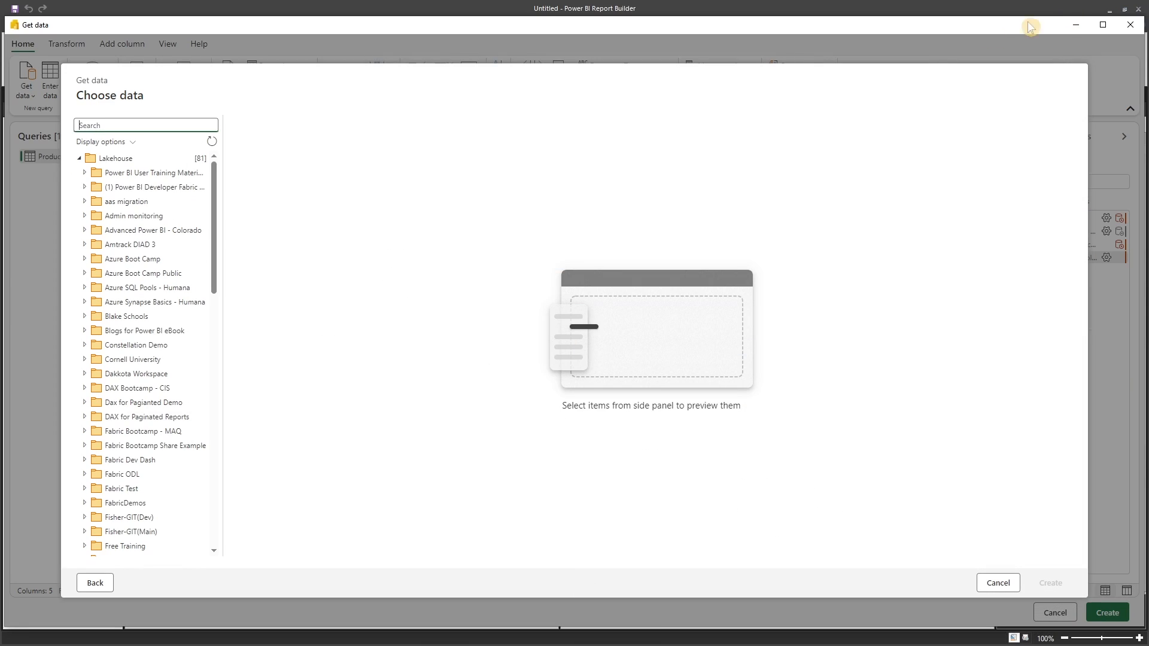
Filter the lakehouse list by "query" and add the Product_Subcategory table from Power_Query_Lakehouse_Example as a query.
click(98, 127)
text(query)
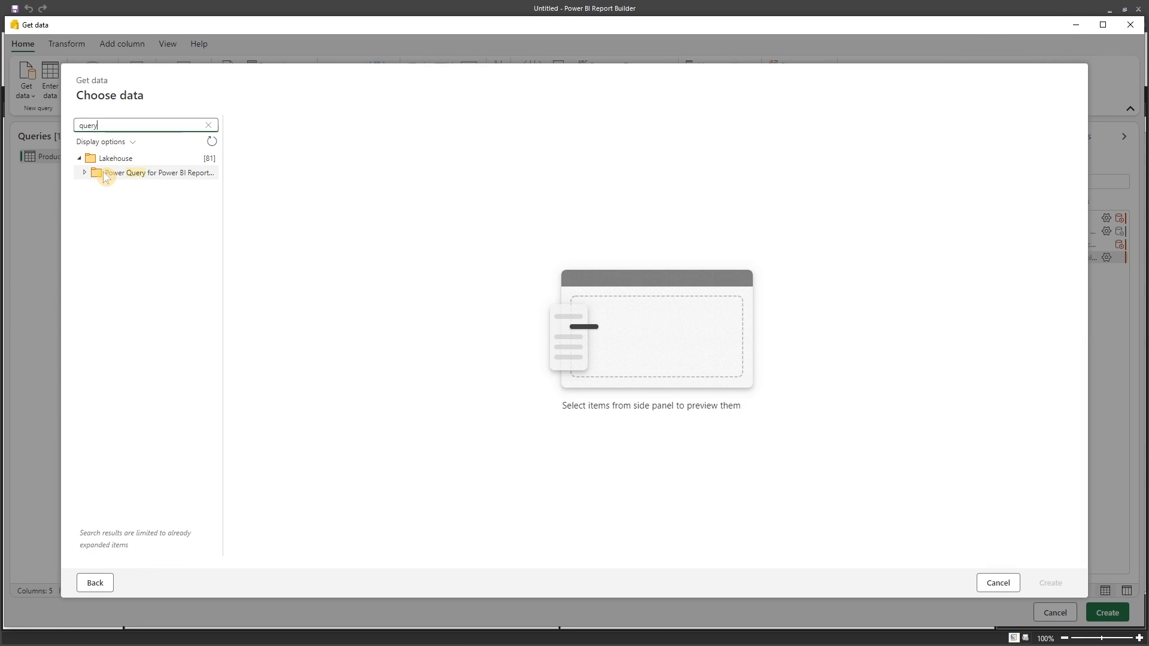
click(105, 175)
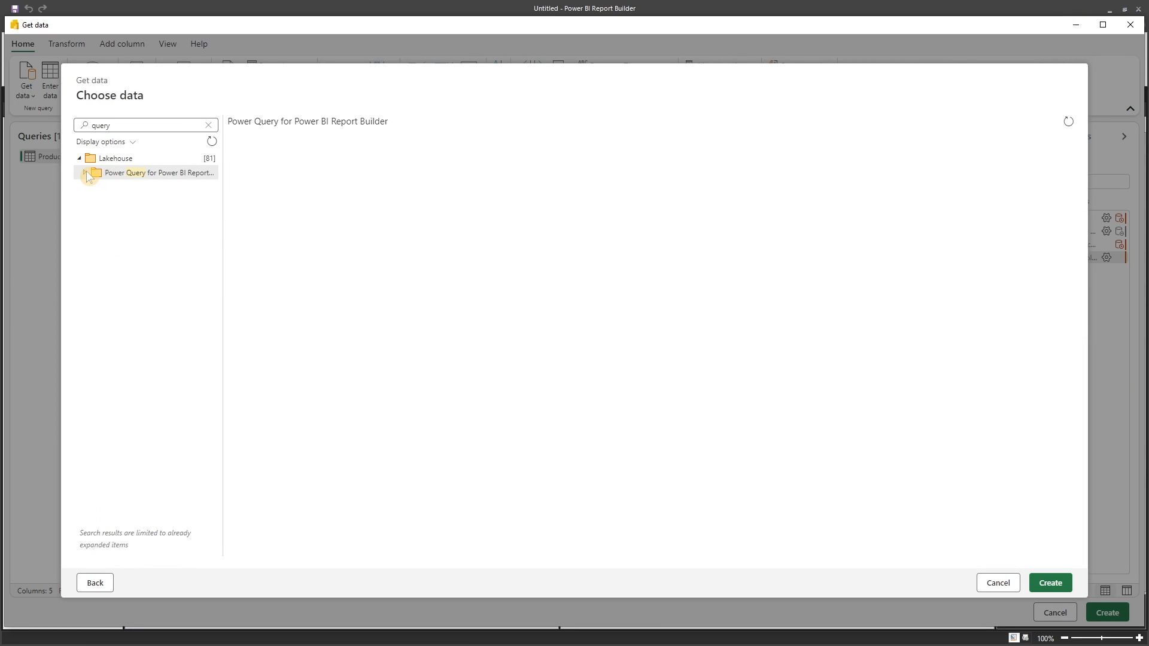
click(84, 172)
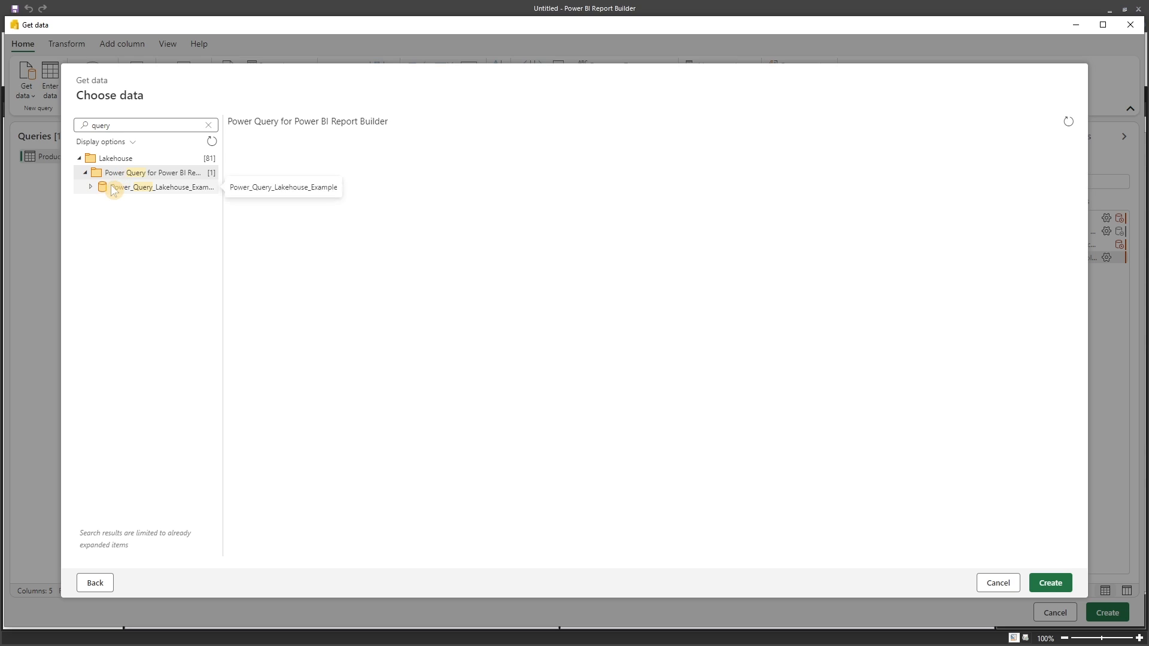
click(90, 188)
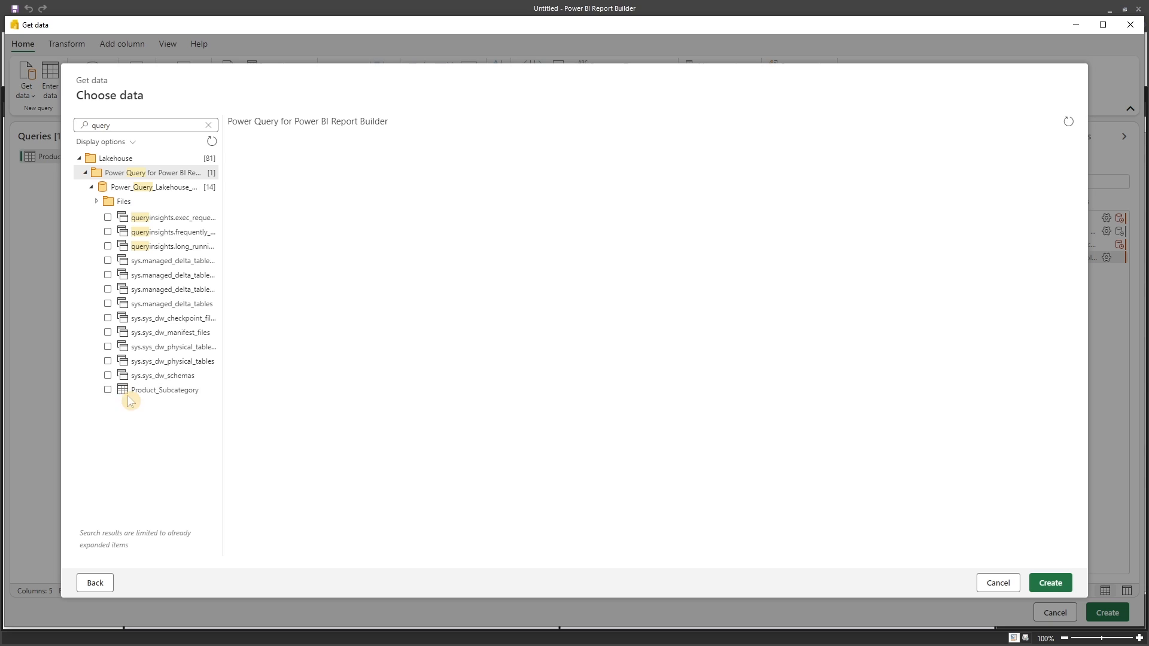
click(108, 390)
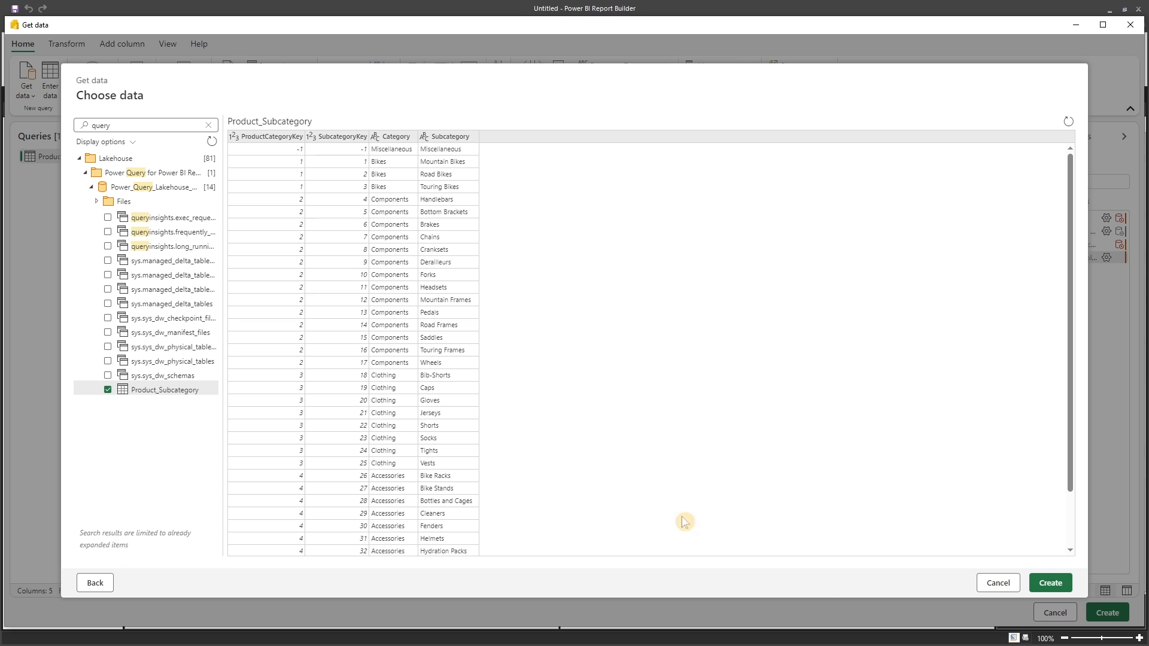
click(1060, 581)
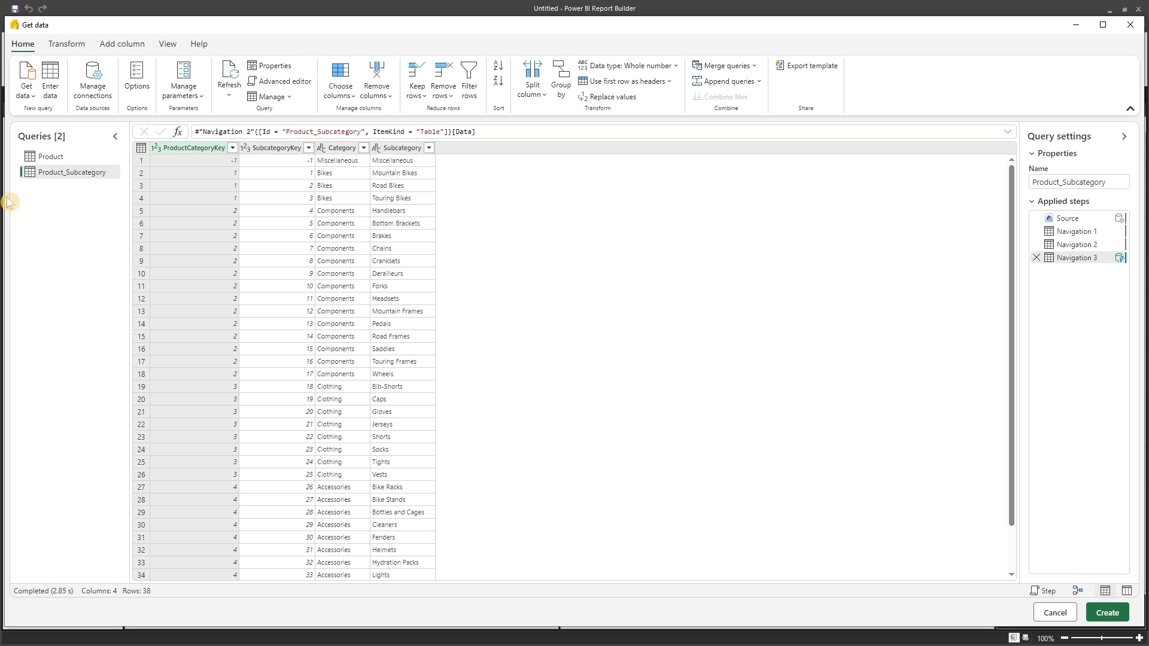
Examine the Category and Subcategory columns and compare the subcategory key columns of the Product and Product_Subcategory queries.
click(349, 150)
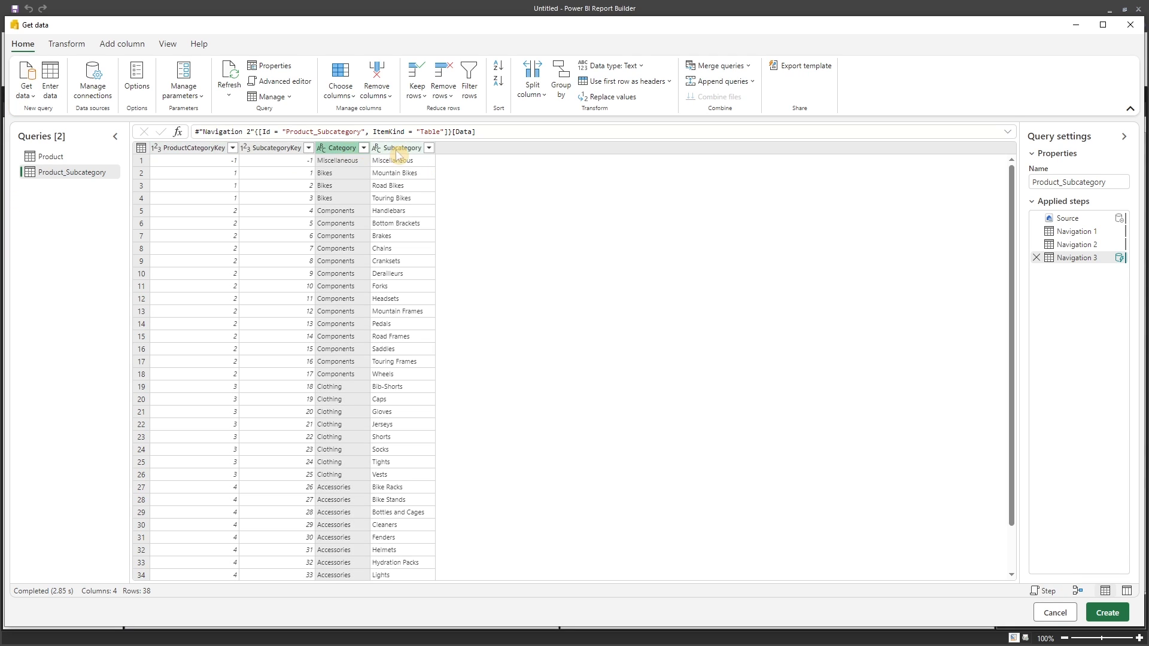
click(400, 150)
click(51, 163)
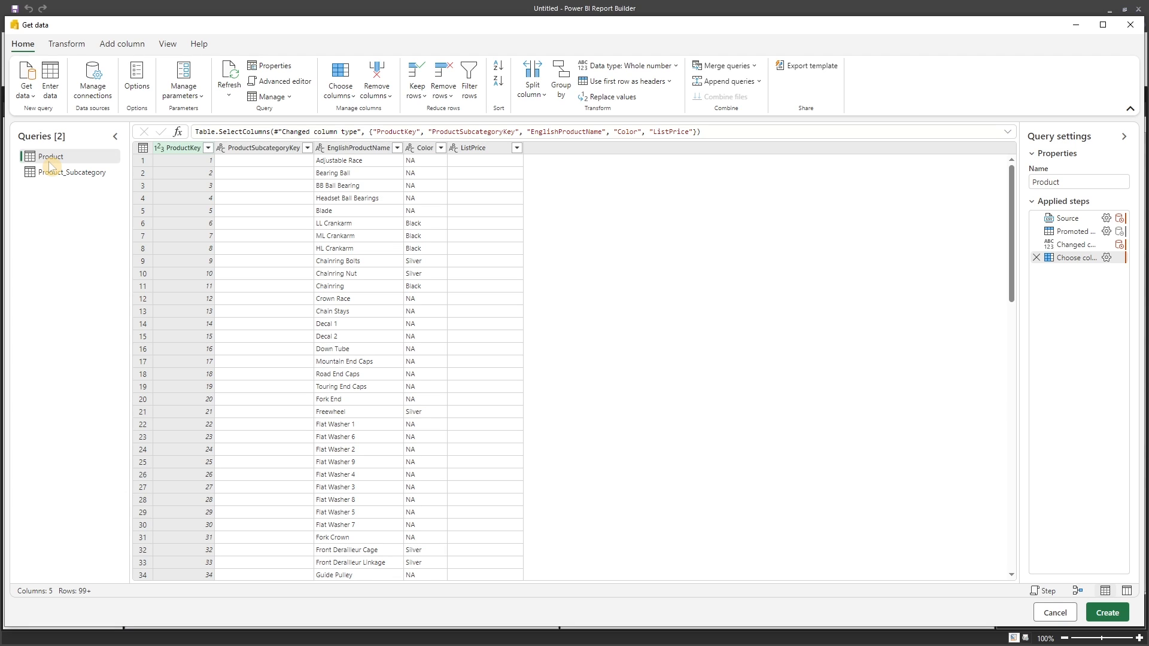
click(276, 150)
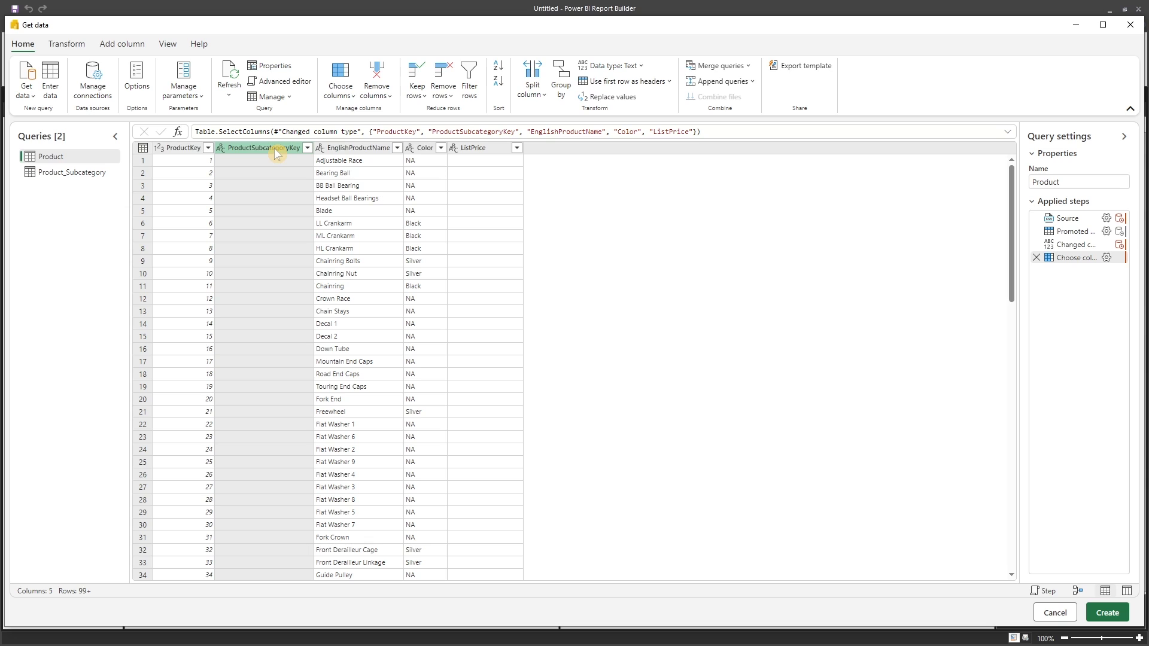
click(59, 172)
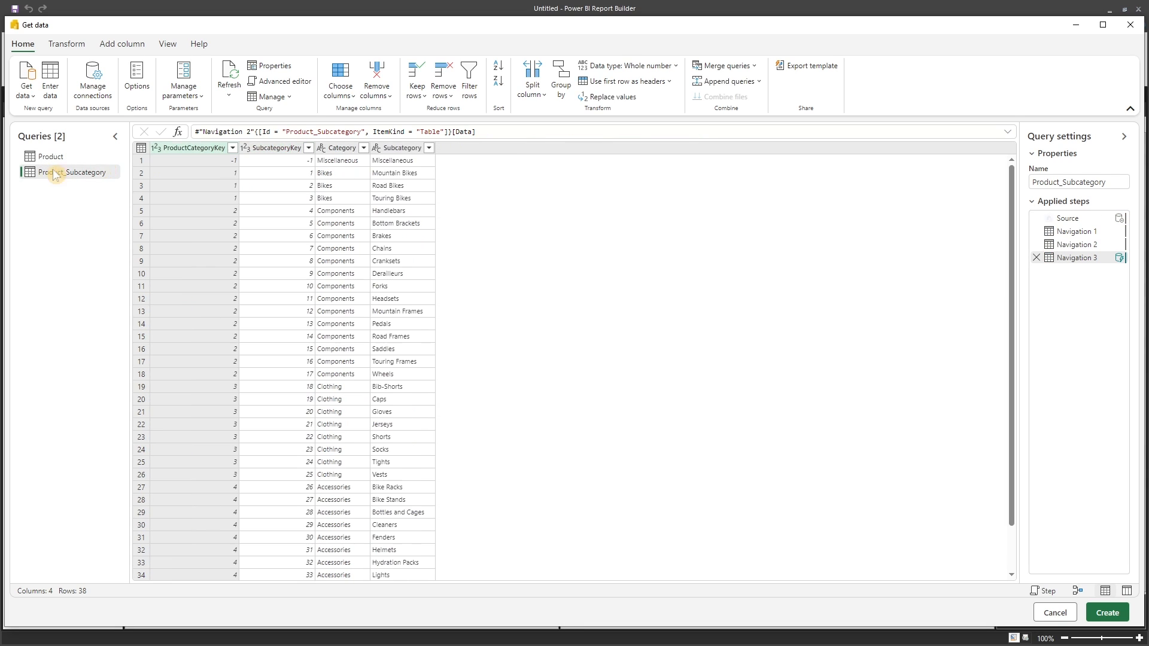
click(274, 149)
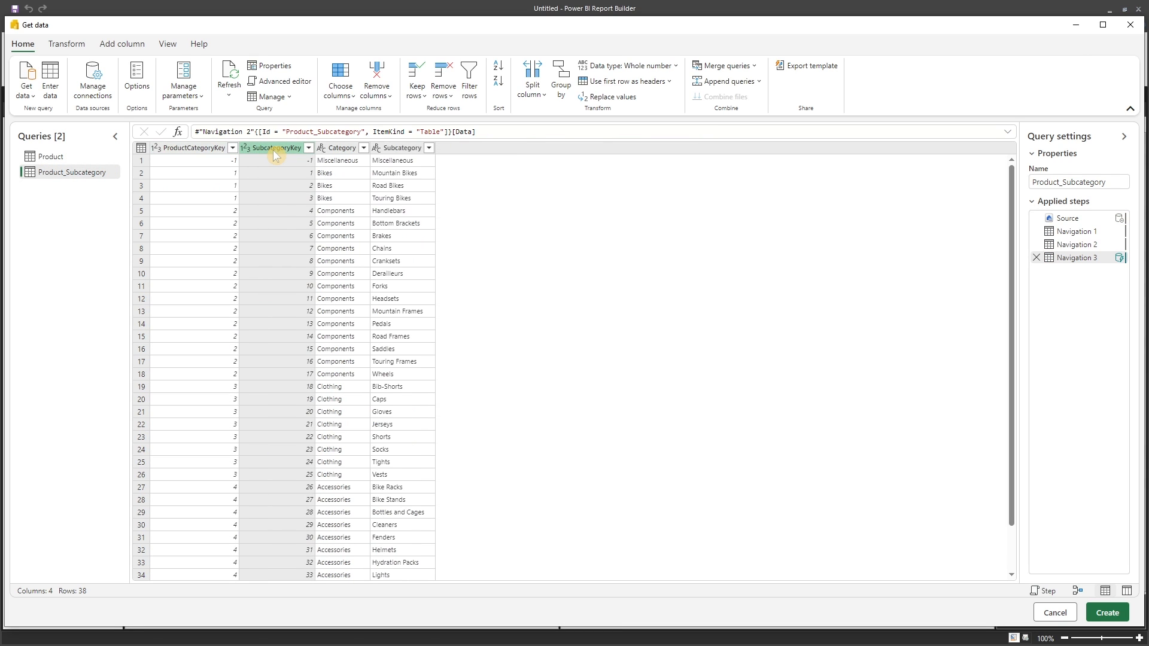
Merge Product_Subcategory into the Product query with a left outer join, matching ProductSubcategoryKey to SubcategoryKey.
click(66, 158)
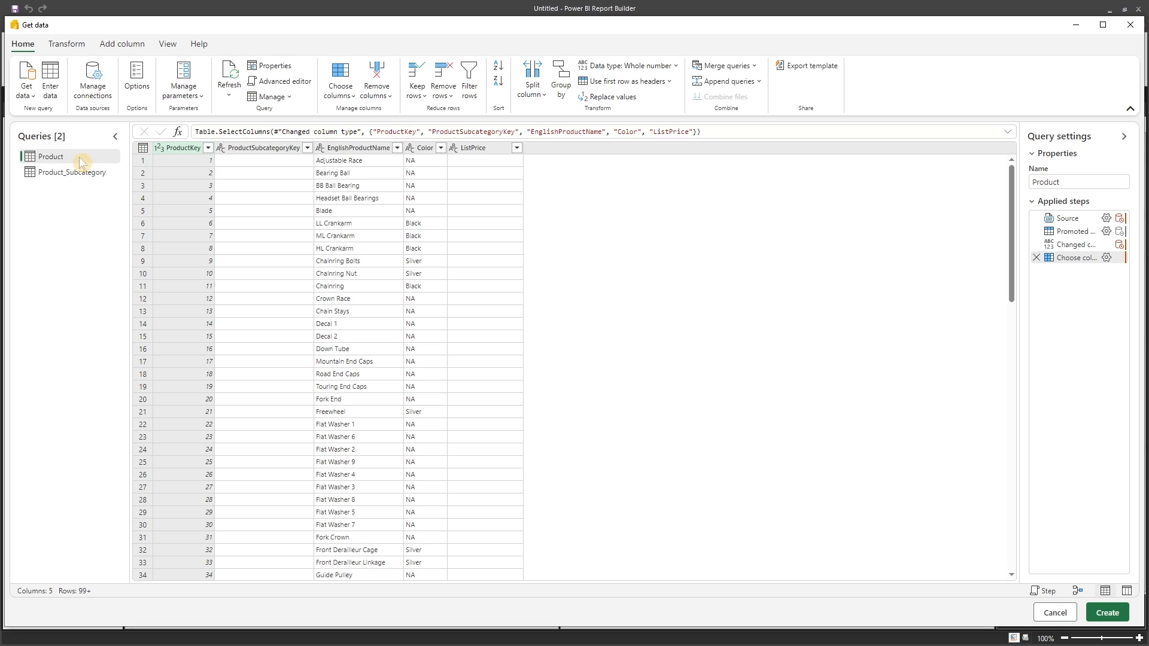
click(728, 70)
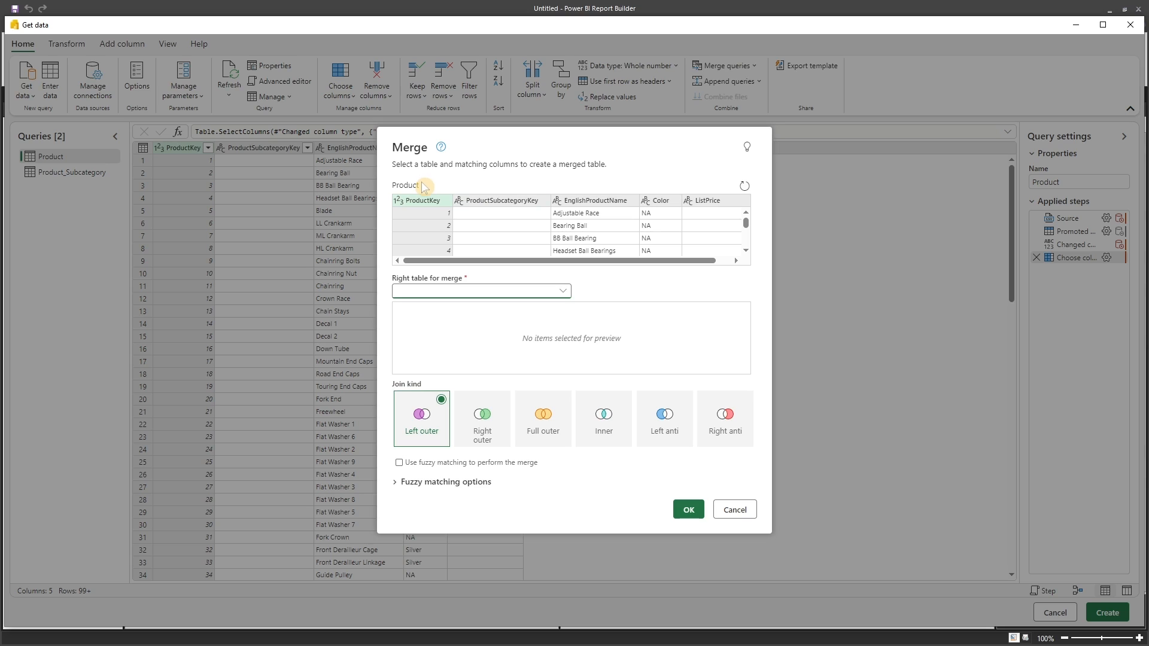
click(447, 291)
click(443, 328)
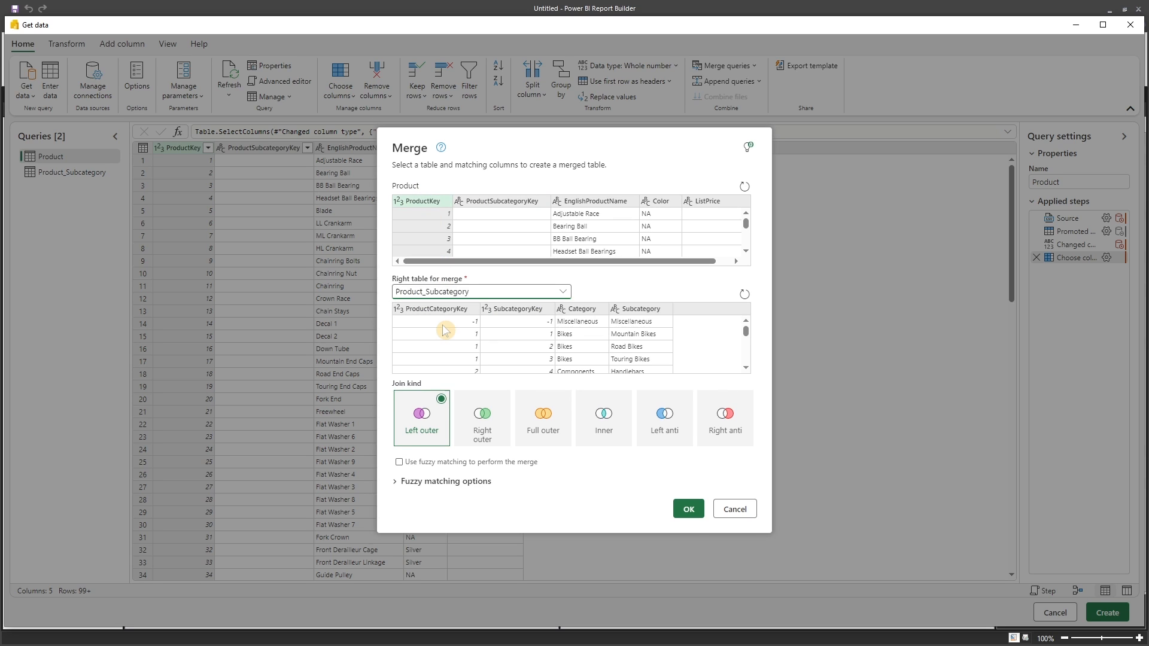
click(506, 310)
click(508, 187)
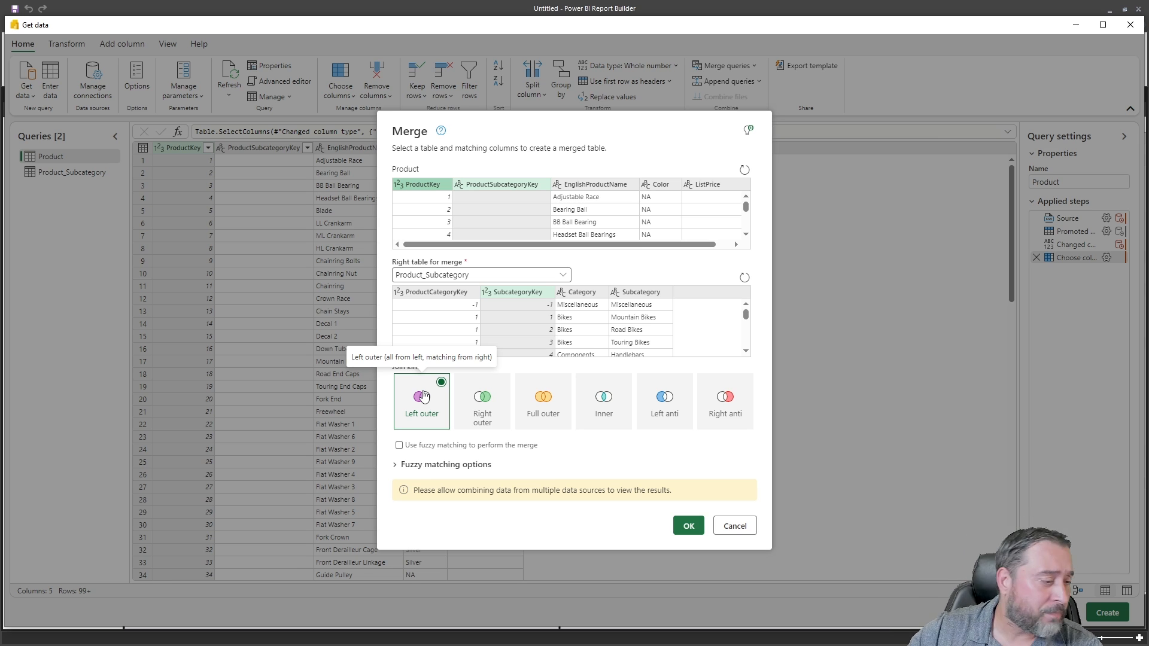
click(689, 525)
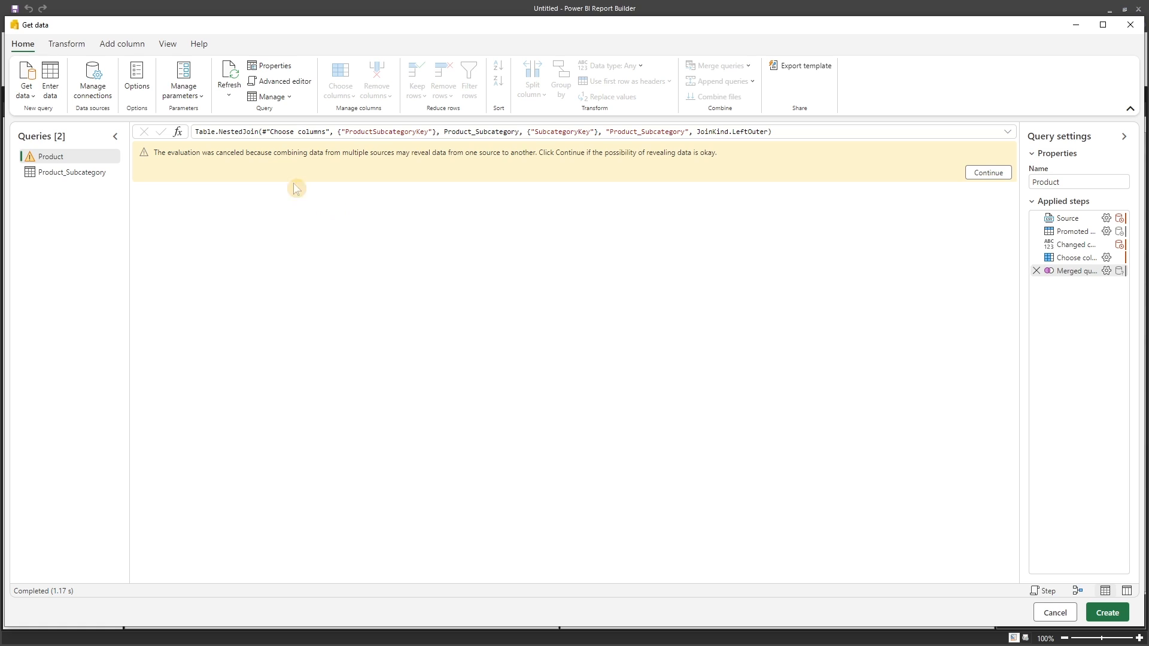
Allow combining data from multiple sources in the project's Privacy options and continue evaluating the merged Product query.
click(142, 83)
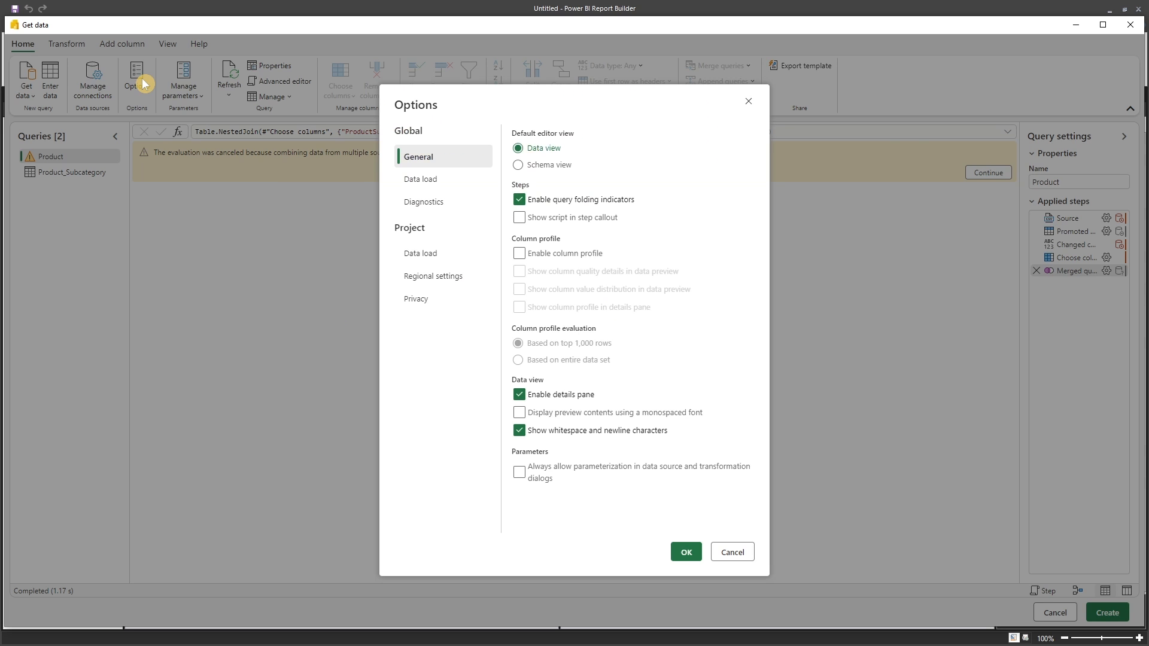
click(460, 307)
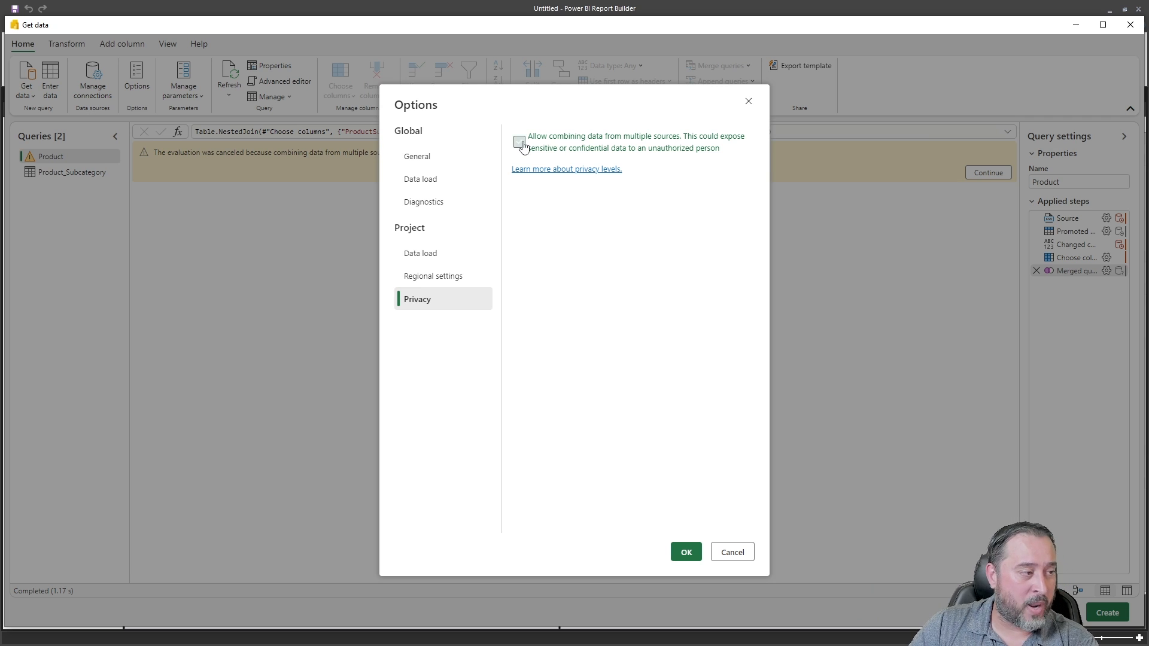
click(521, 144)
click(686, 552)
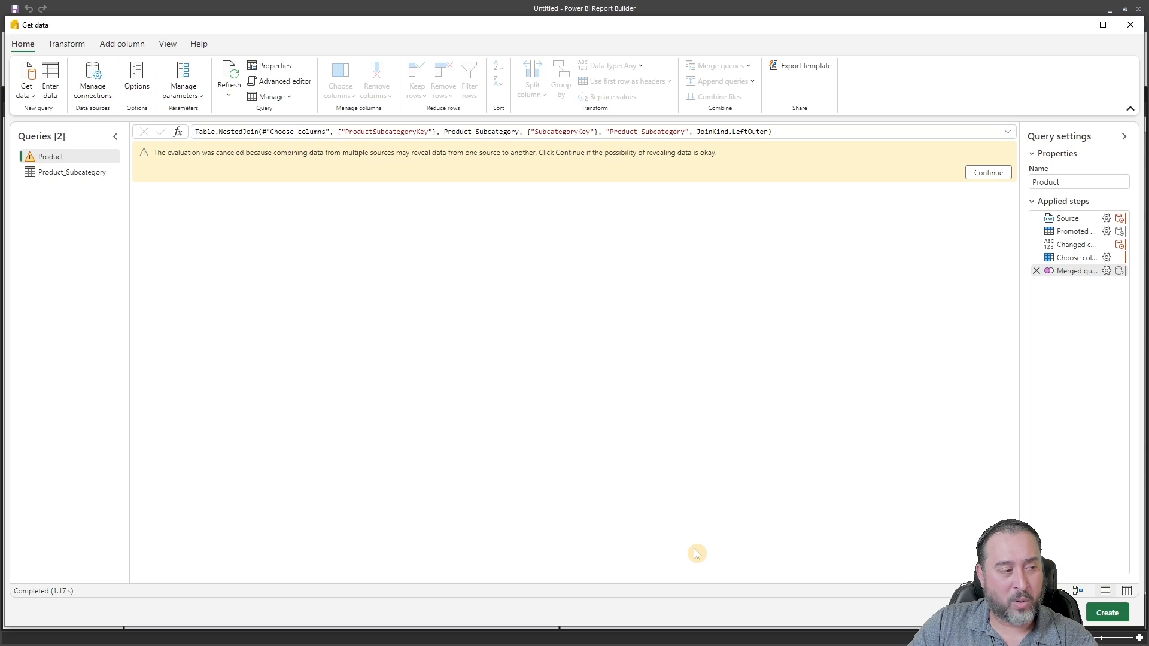
click(983, 171)
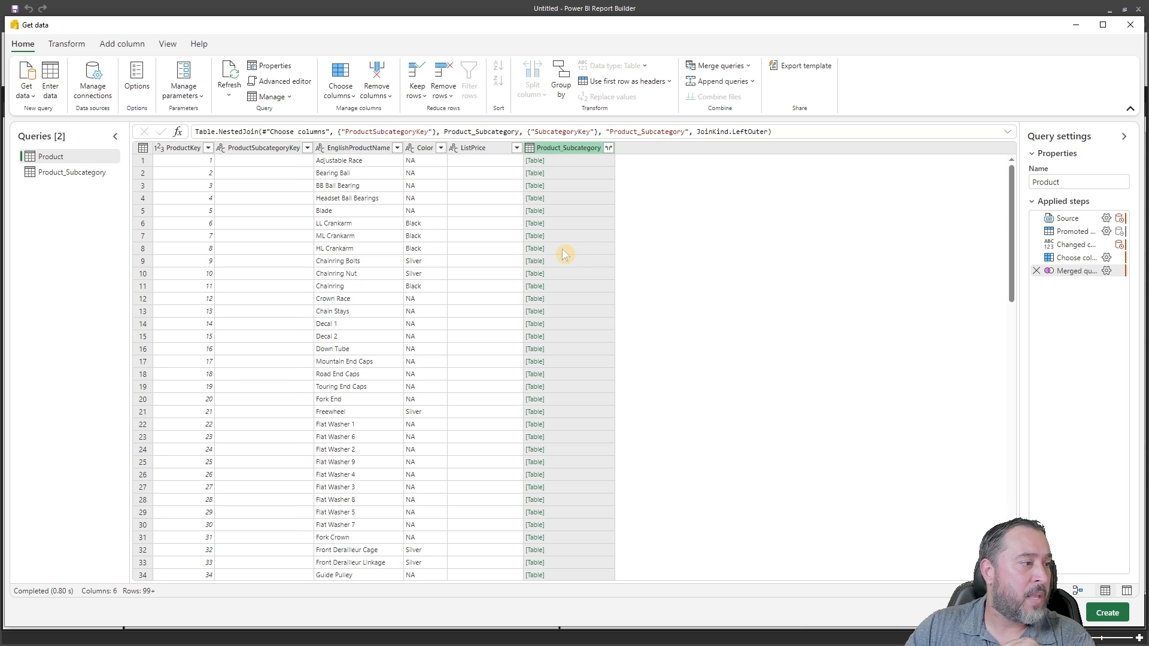
Expand the merged Product_Subcategory column in the Product query to only the Category and Subcategory fields.
click(609, 150)
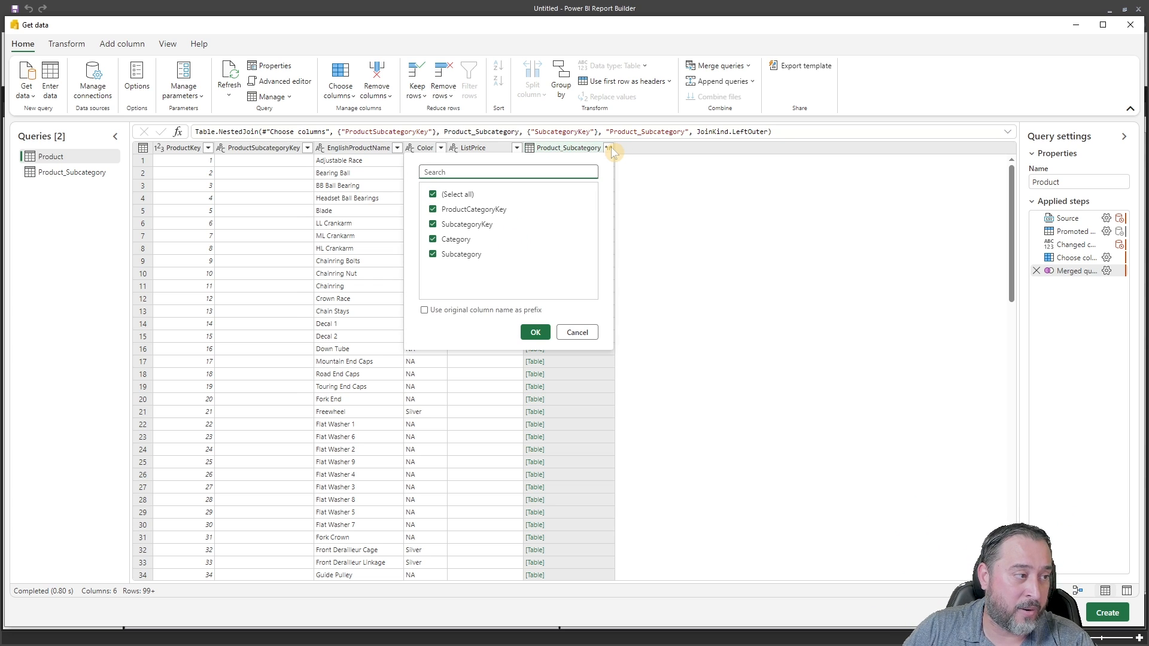
click(433, 209)
click(432, 224)
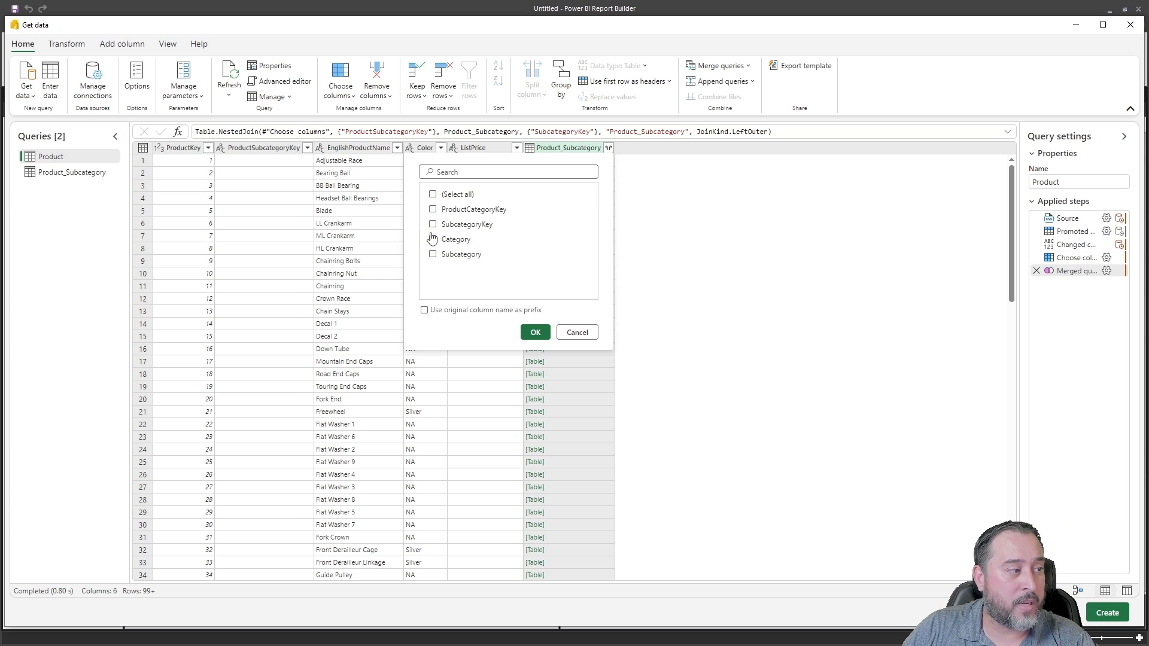
click(434, 255)
click(434, 255)
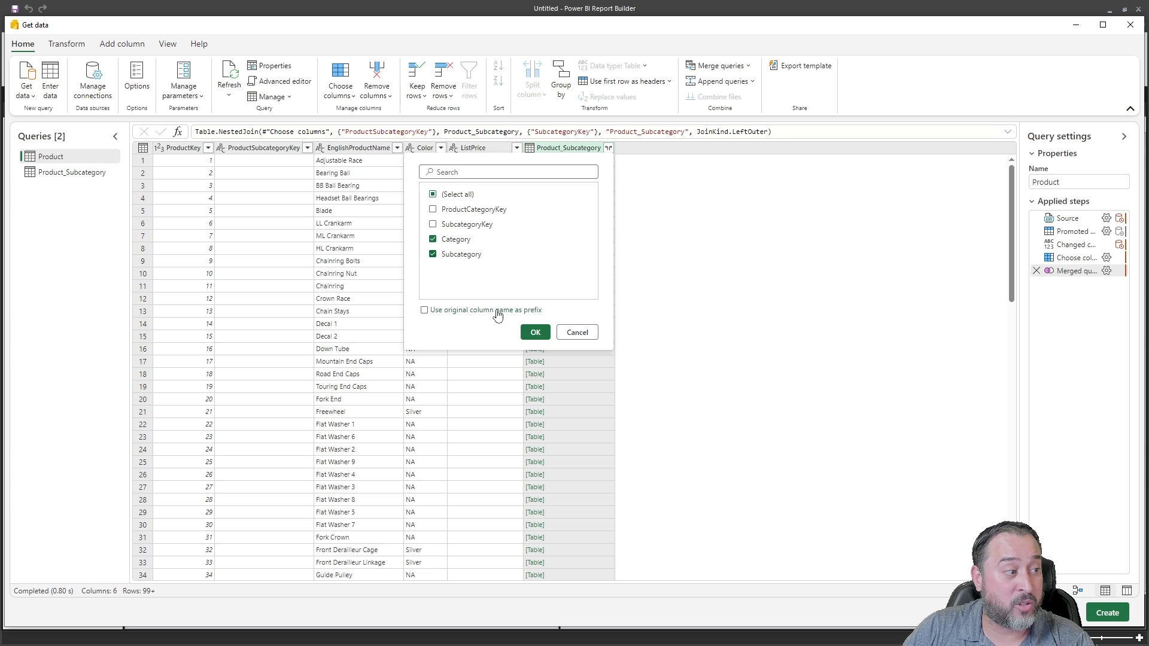
click(535, 332)
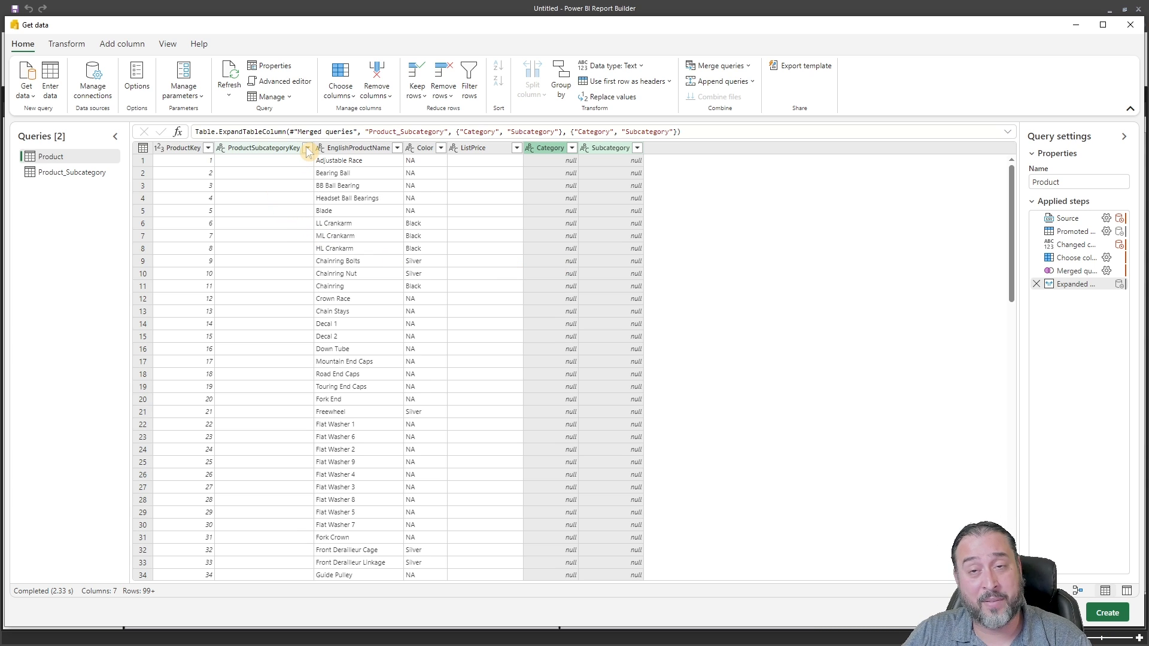
Check the distinct values in the Category, Subcategory and ProductSubcategoryKey columns of the Product query, loading the complete value lists.
click(572, 149)
click(755, 362)
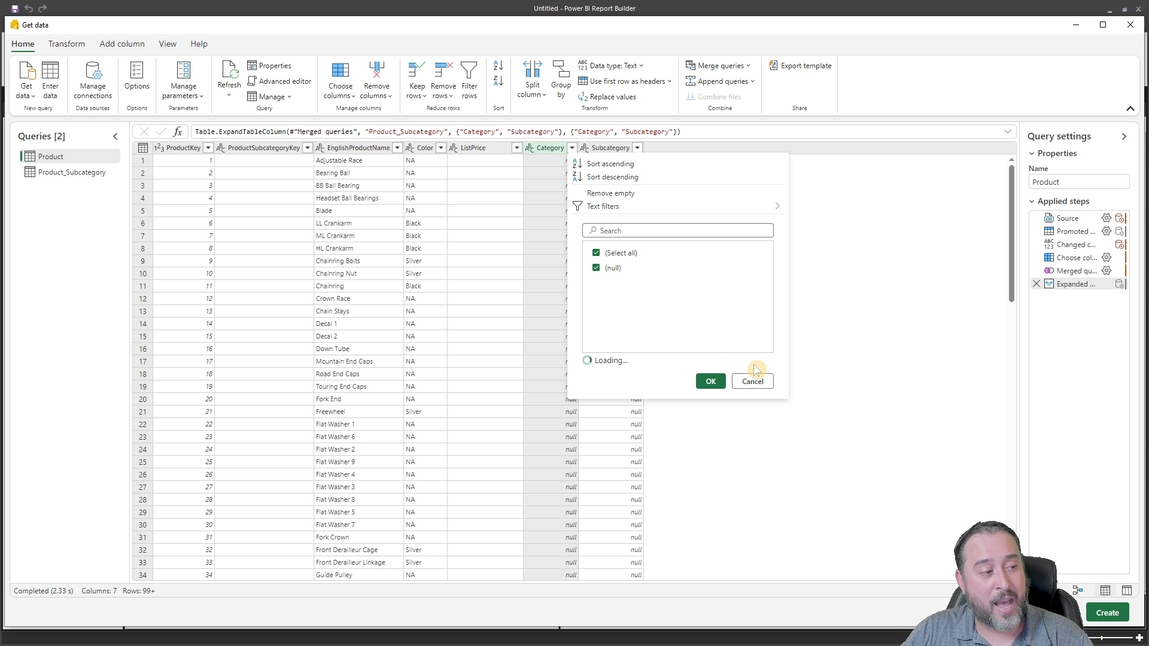
click(752, 381)
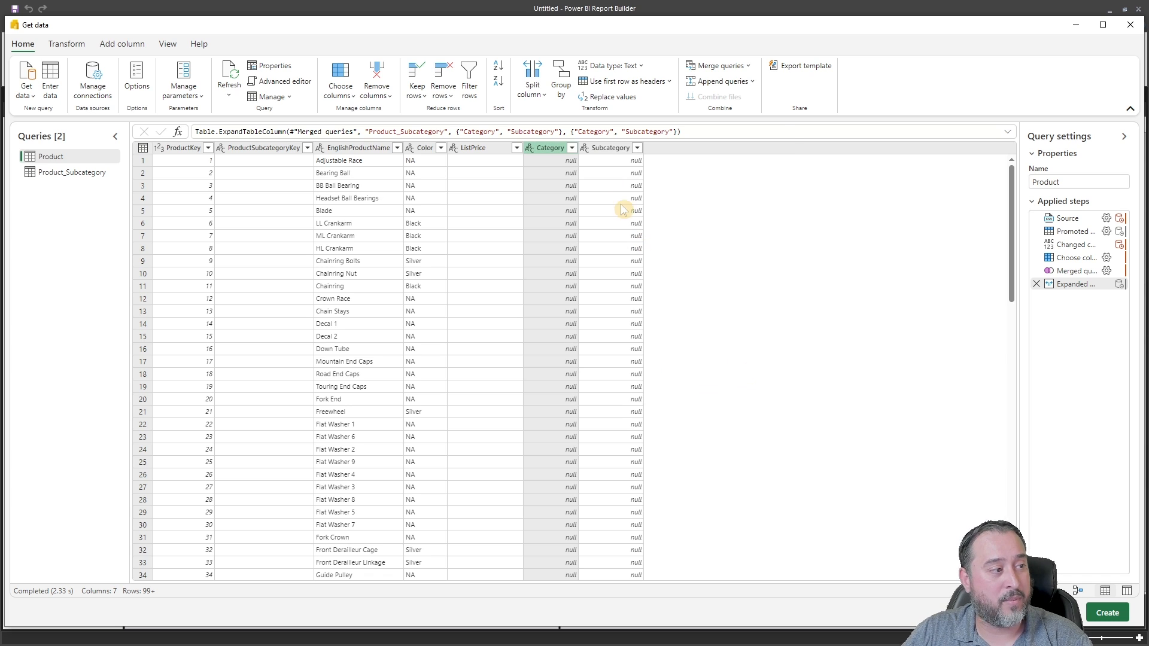
click(638, 148)
click(609, 361)
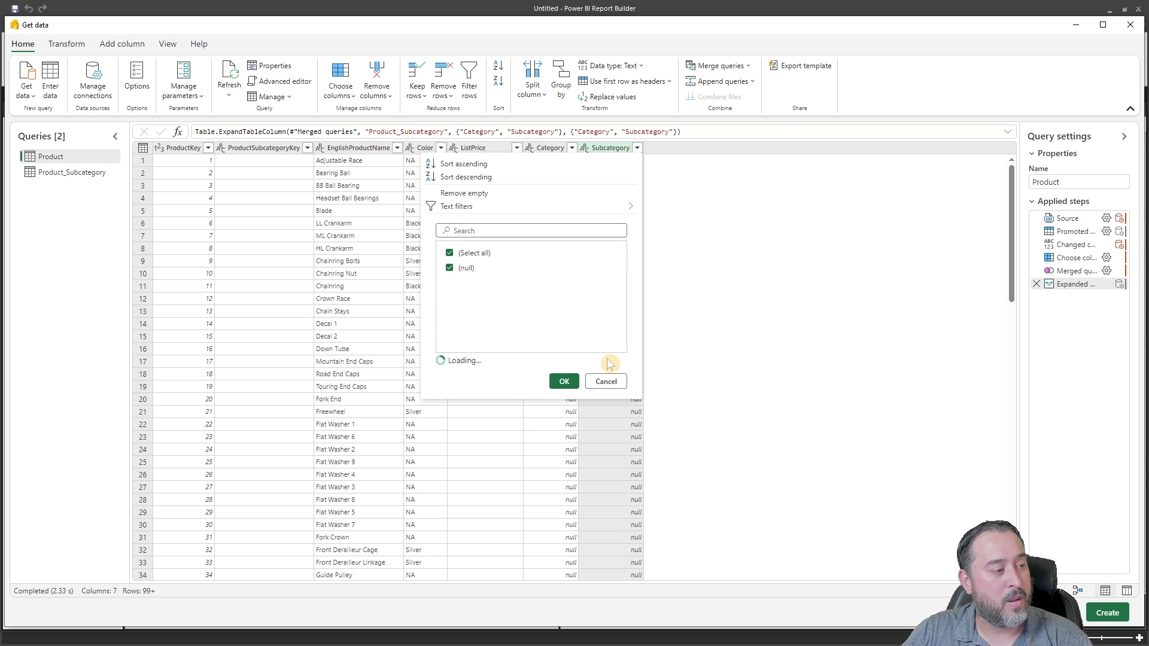
click(606, 381)
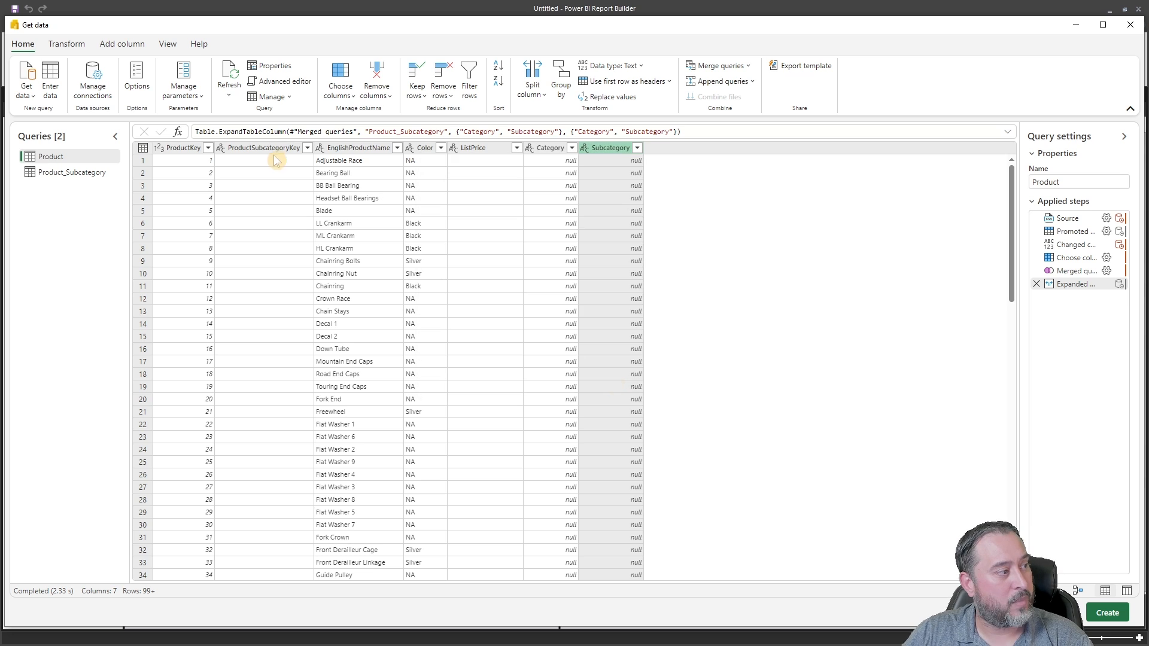
click(307, 148)
click(488, 361)
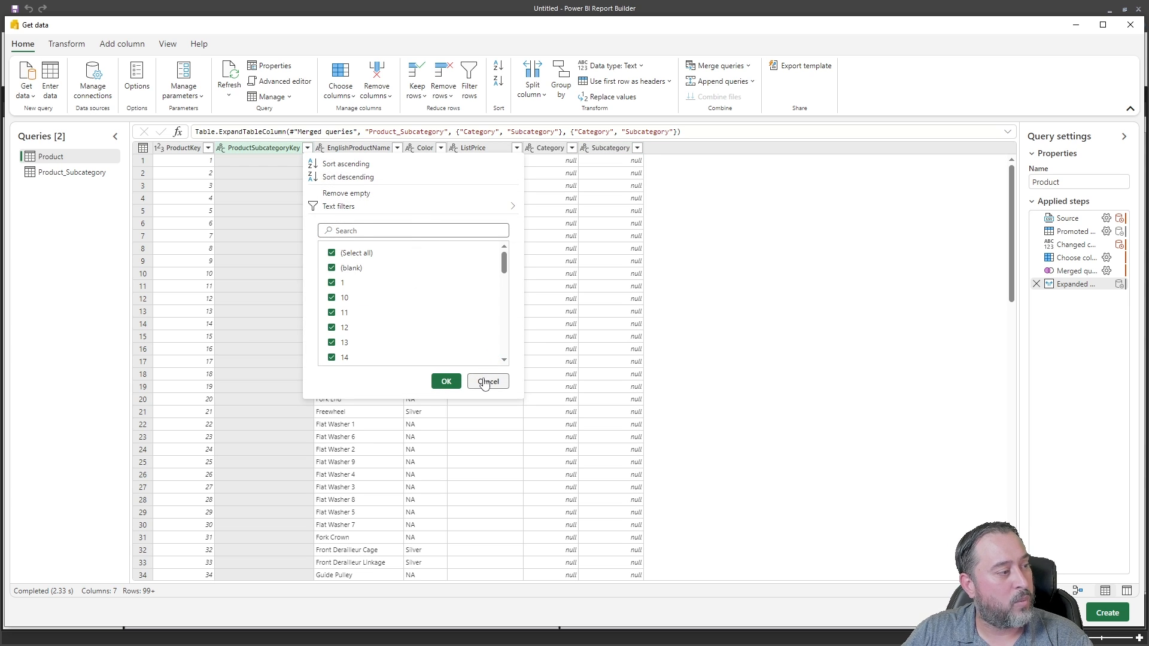
click(486, 381)
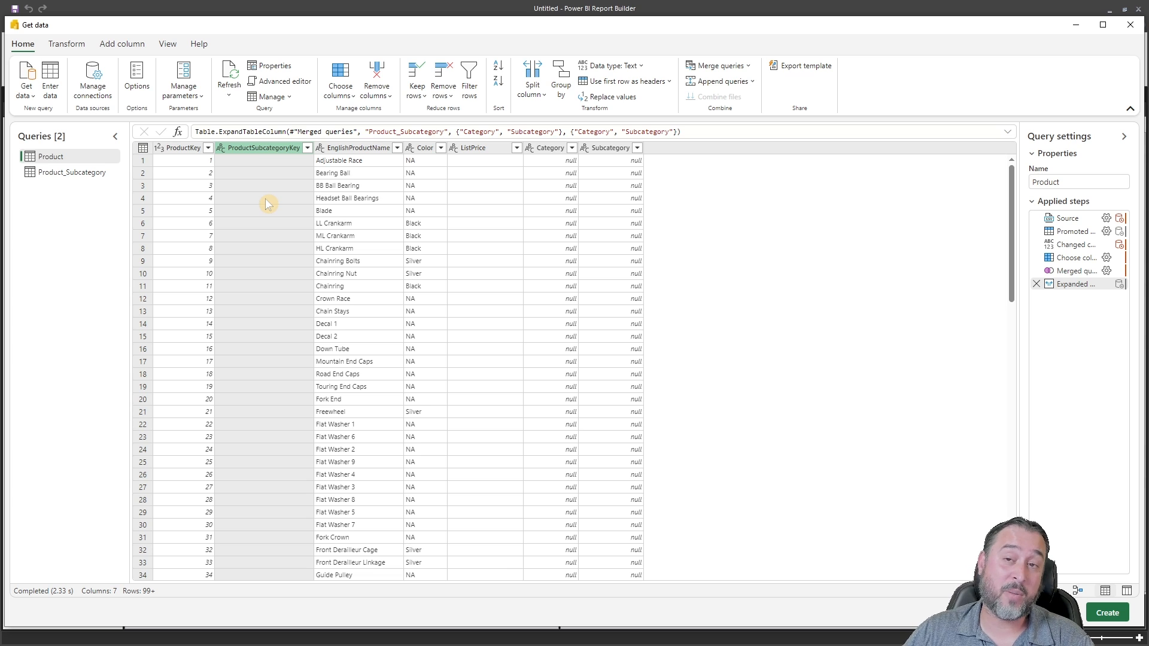
click(571, 148)
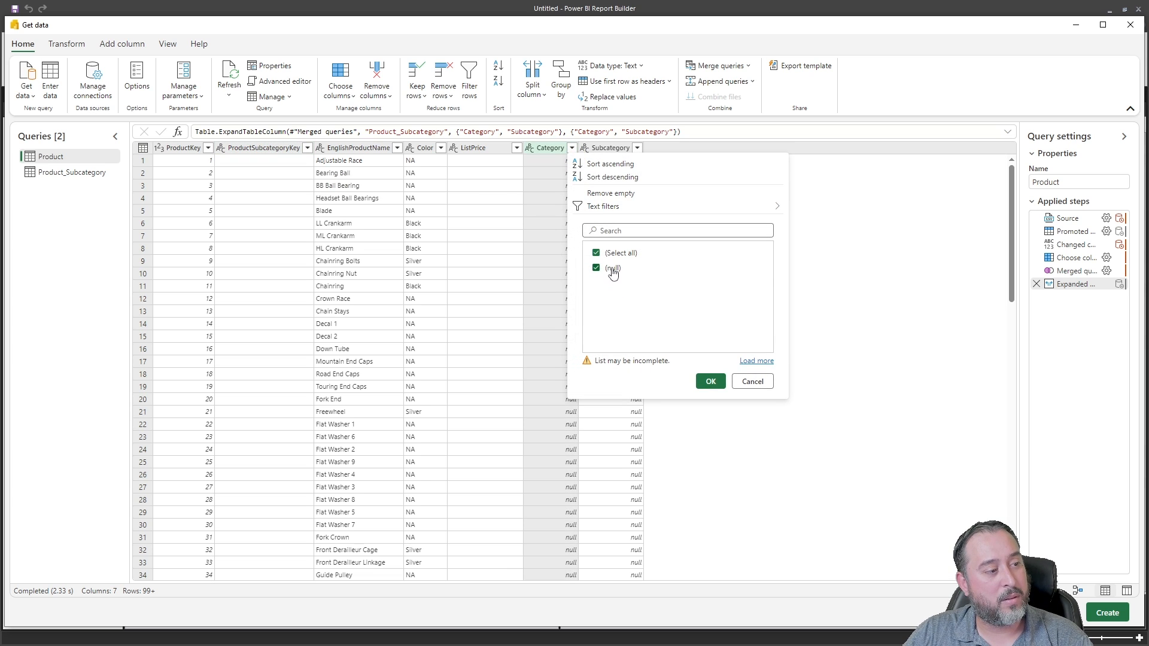
click(755, 361)
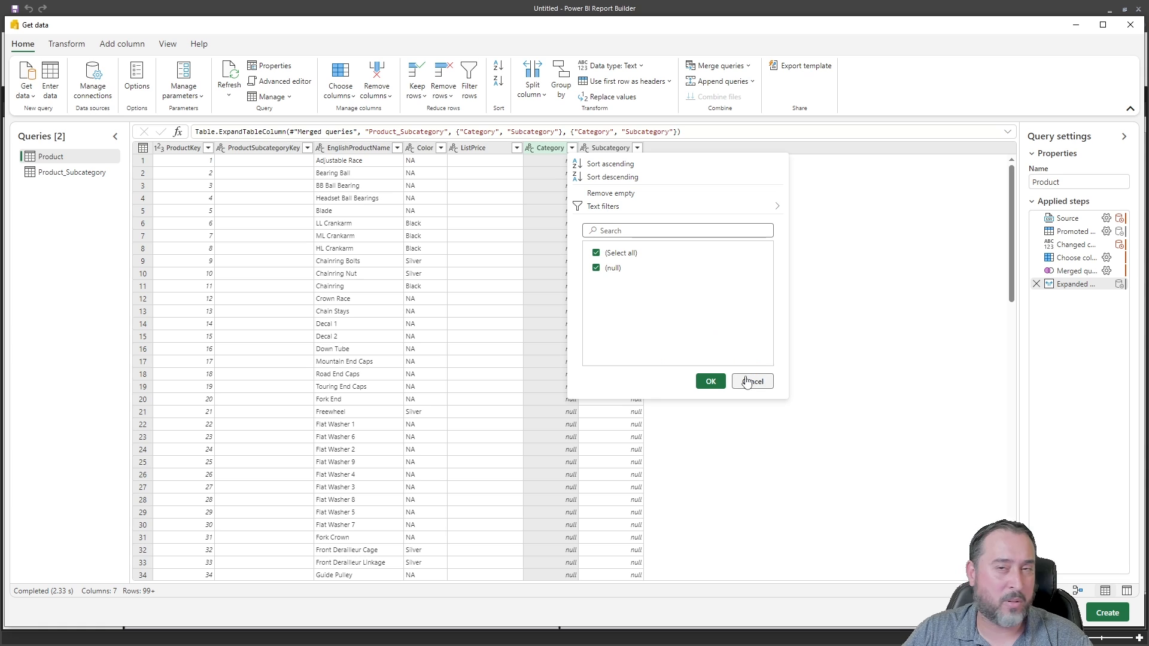
click(757, 386)
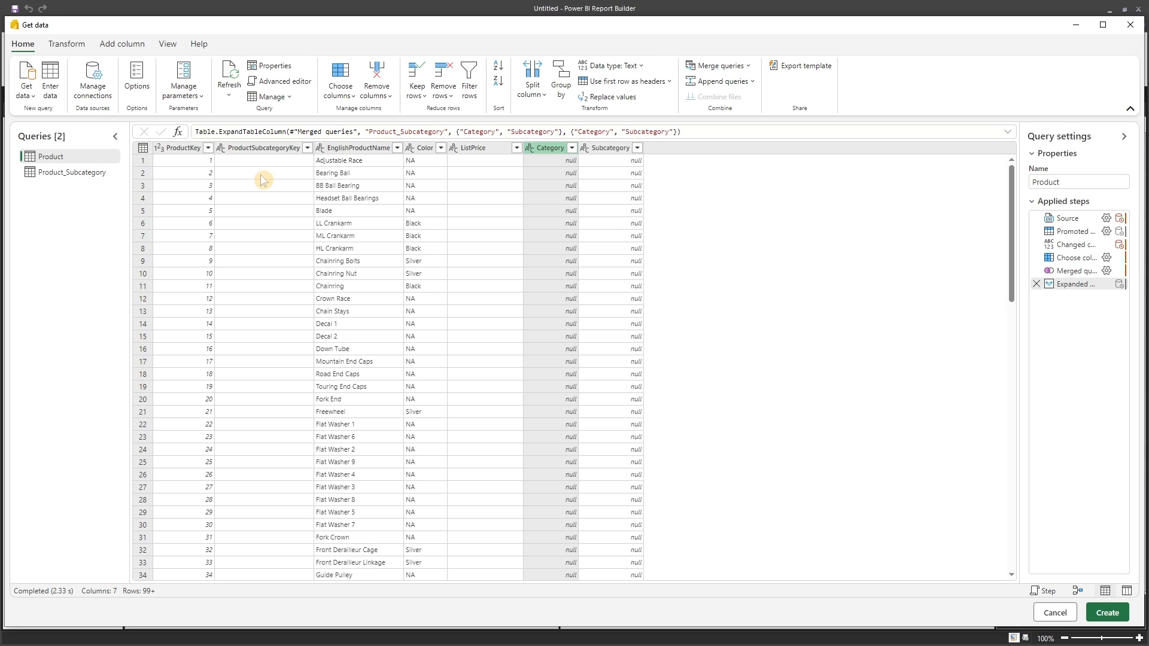
Compare the data type of ProductSubcategoryKey in the Product query with SubcategoryKey in the Product_Subcategory query.
click(263, 148)
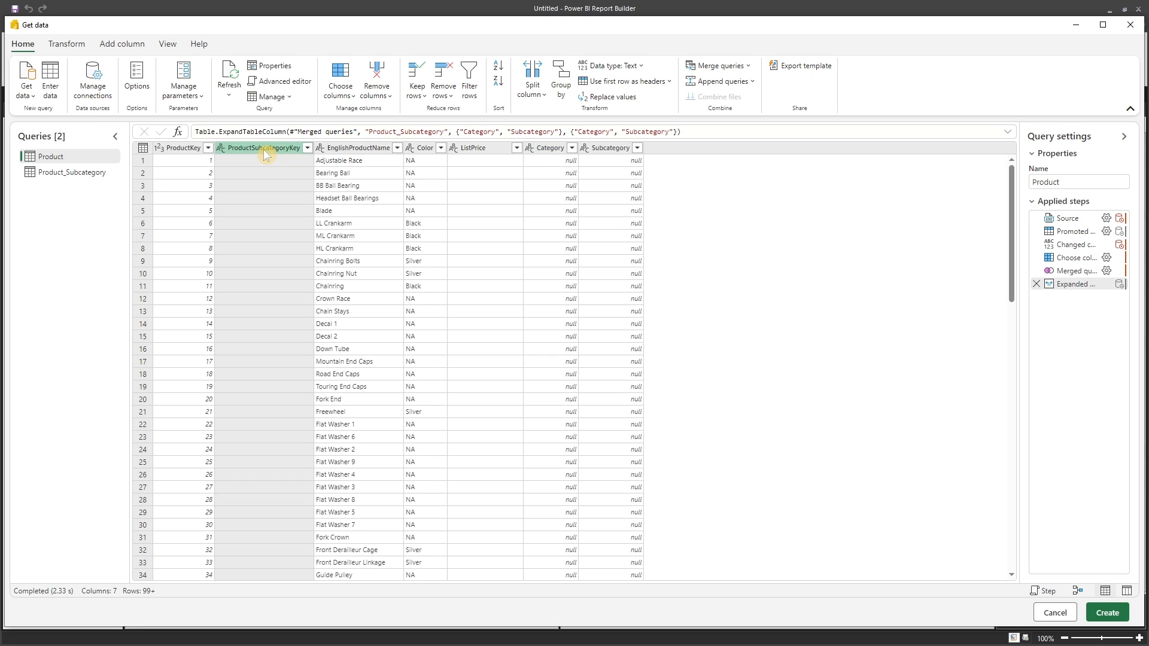
click(72, 172)
click(258, 148)
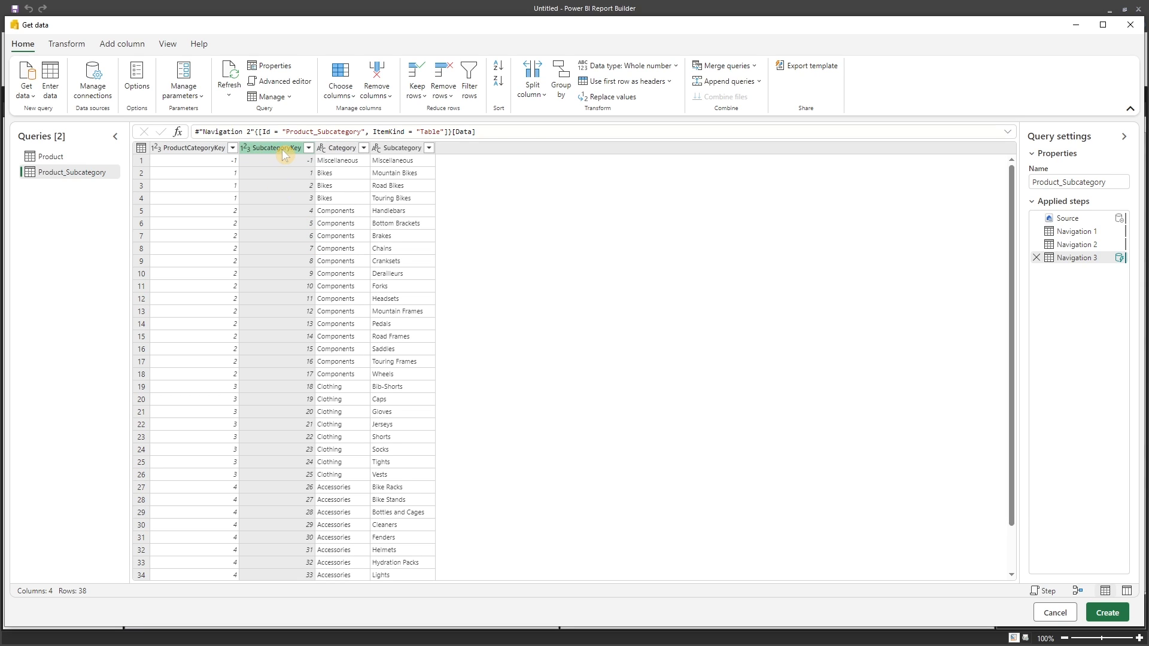
Insert a step after Choose columns in the Product query that changes ProductSubcategoryKey to the whole number data type.
click(80, 162)
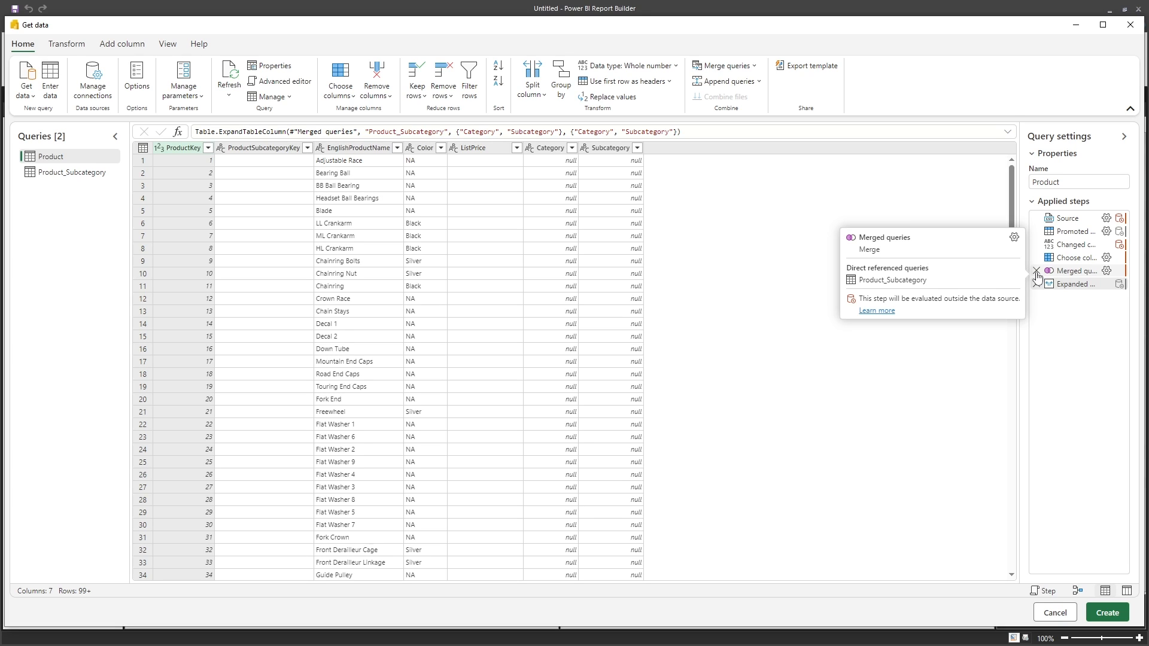
click(1076, 264)
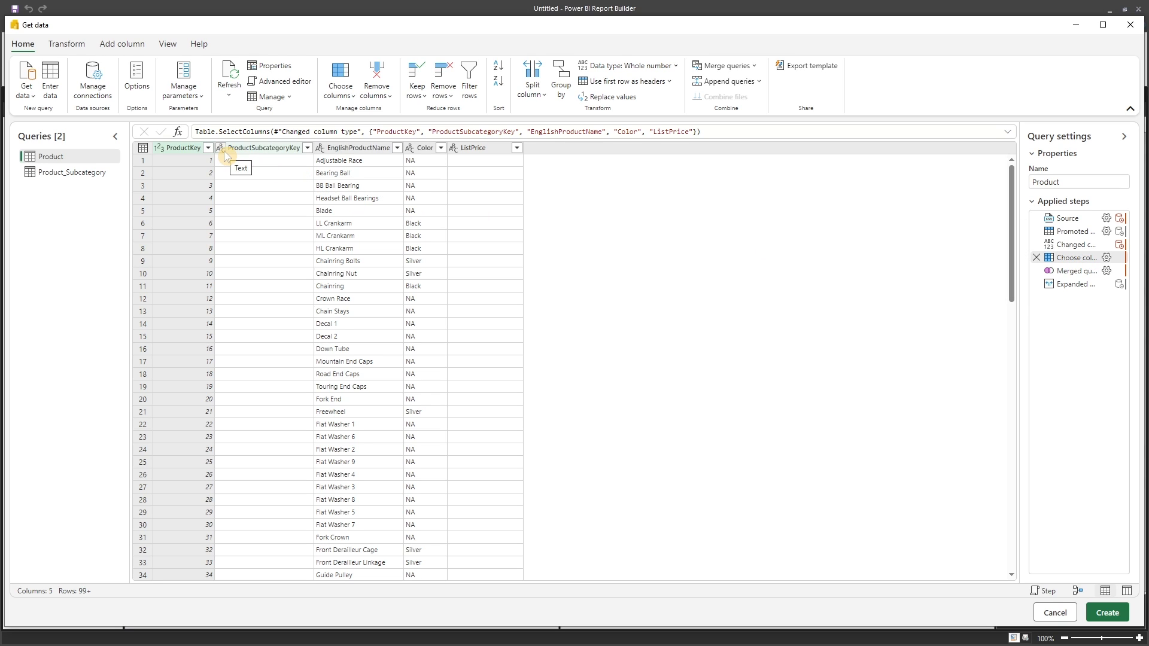
click(225, 155)
click(259, 198)
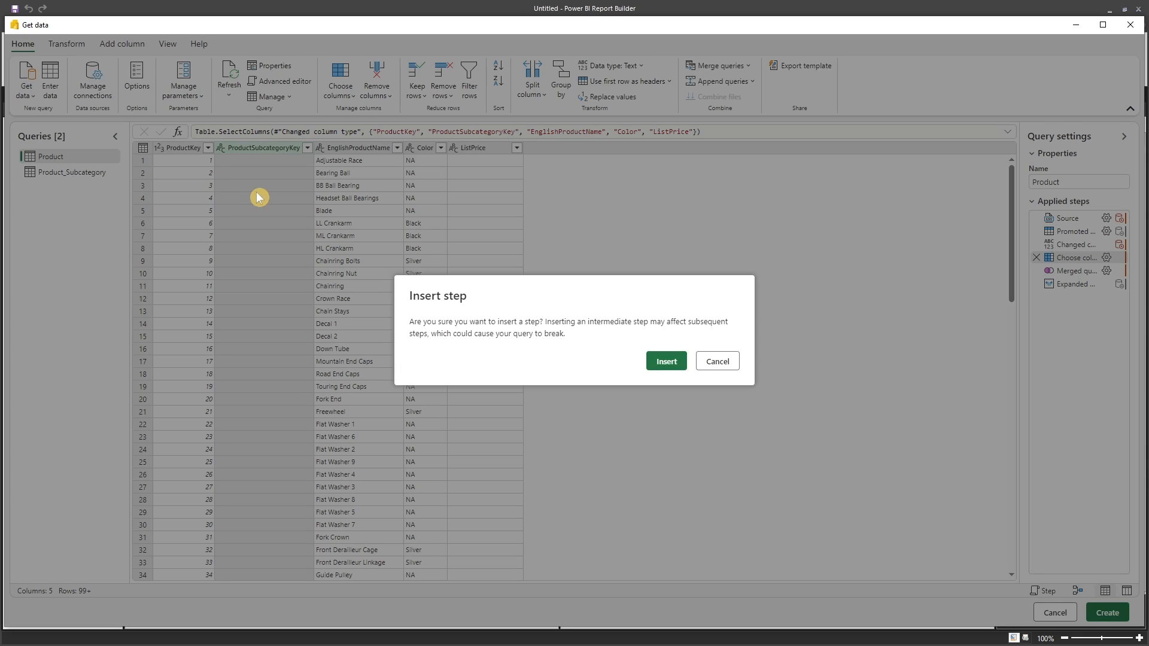
click(667, 361)
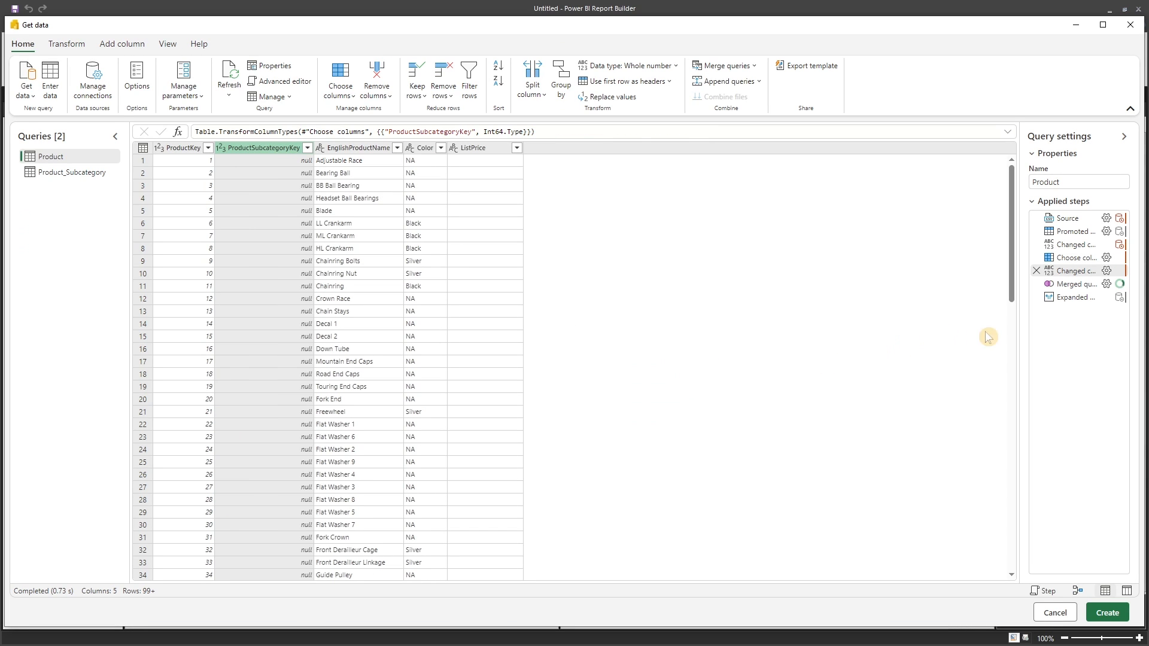
Check the distinct Category values in the Product query's Expanded Product_Subcategory step.
mouse_move(1075, 302)
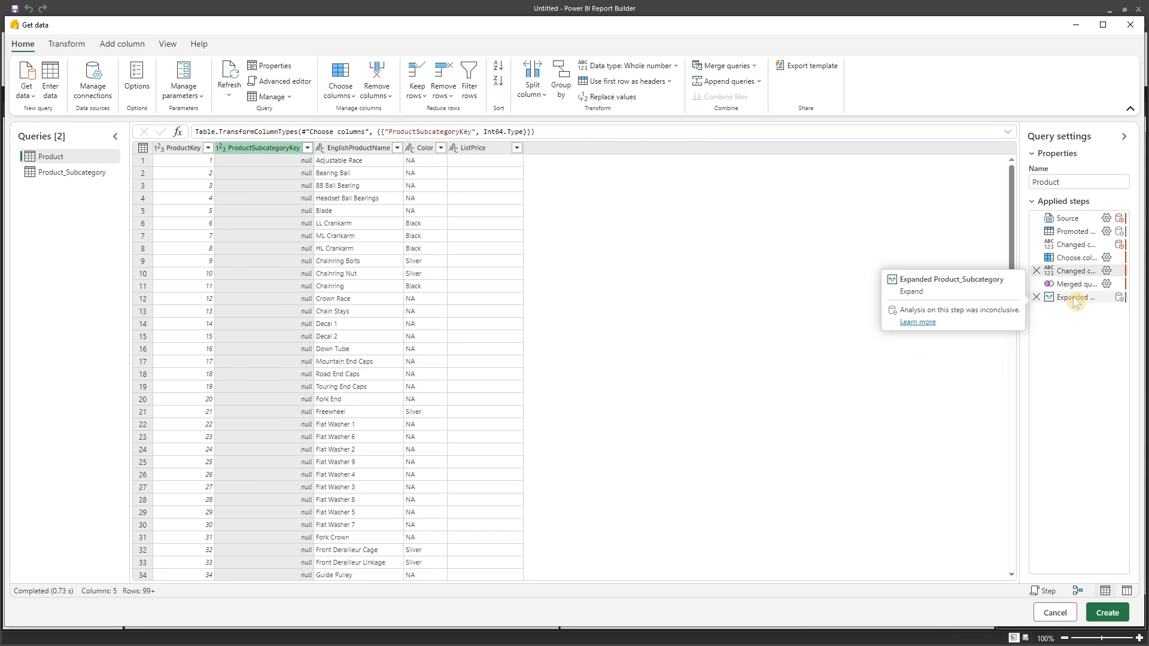
click(1075, 301)
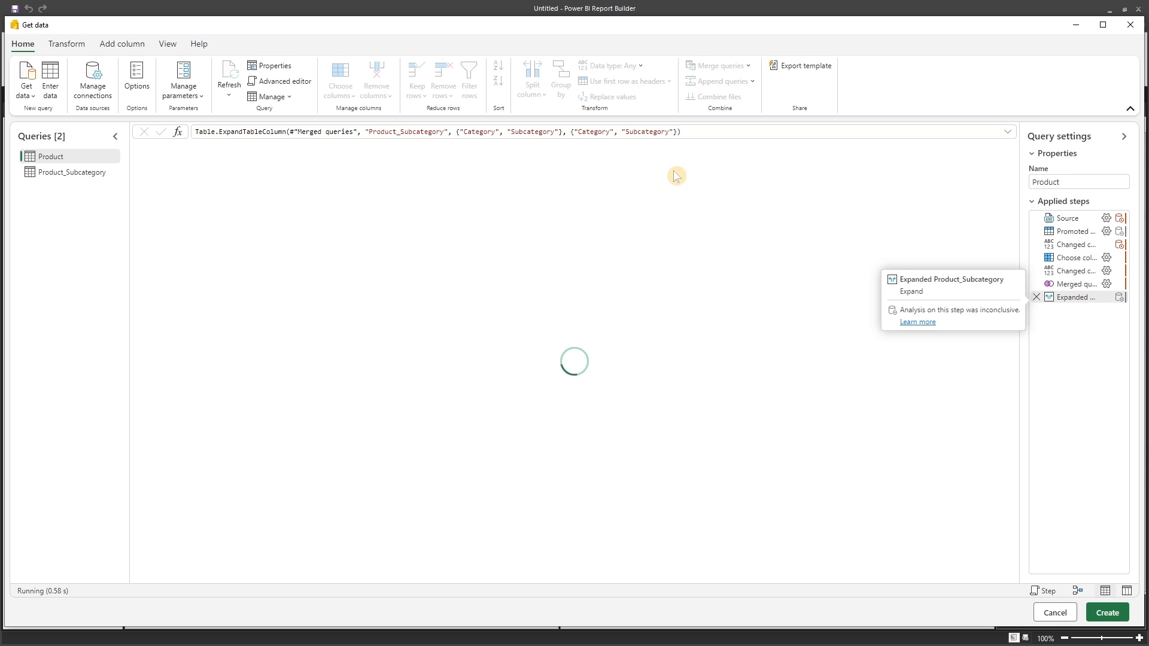
click(573, 149)
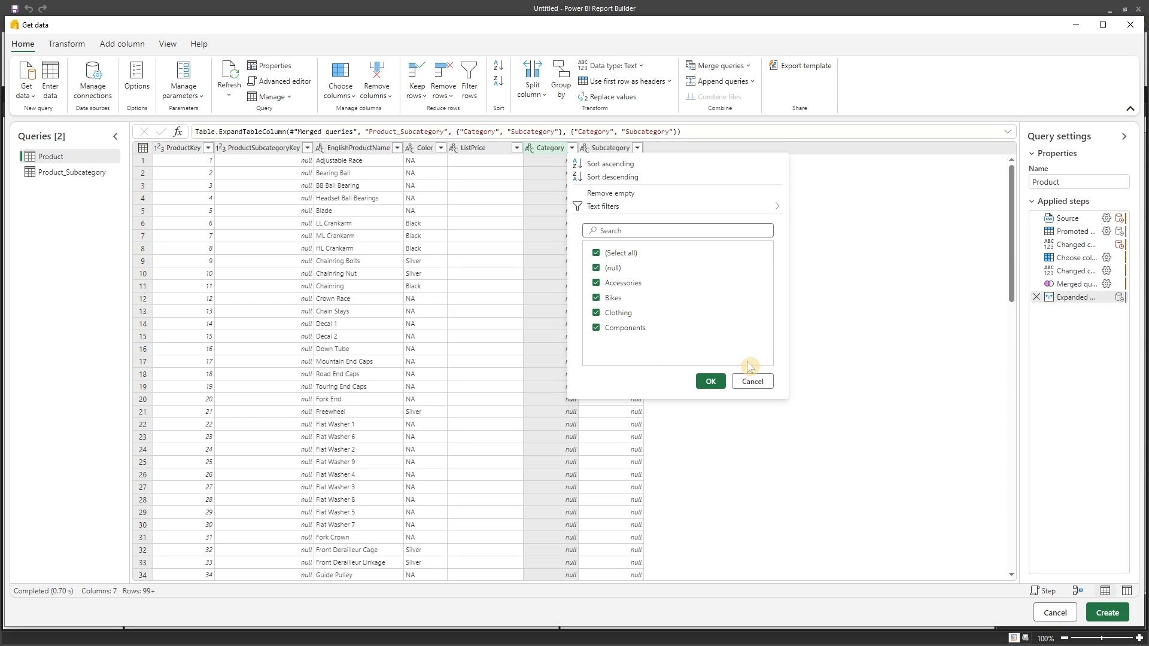
click(752, 381)
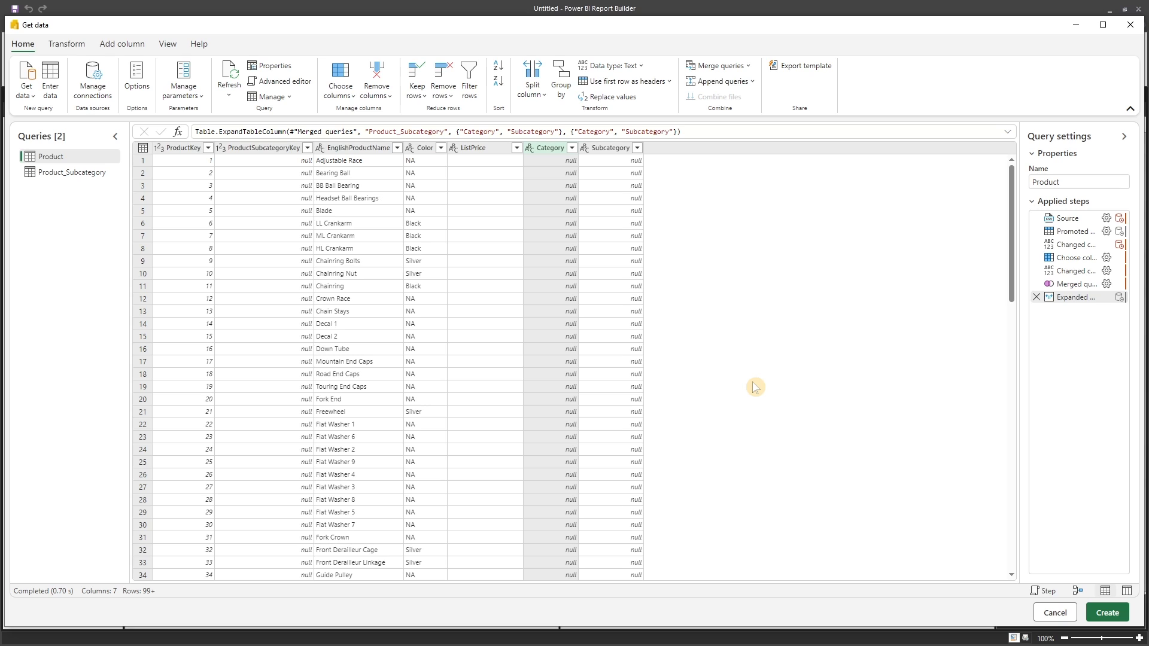
Look at the Enable load option of the Product_Subcategory query without changing it.
click(84, 174)
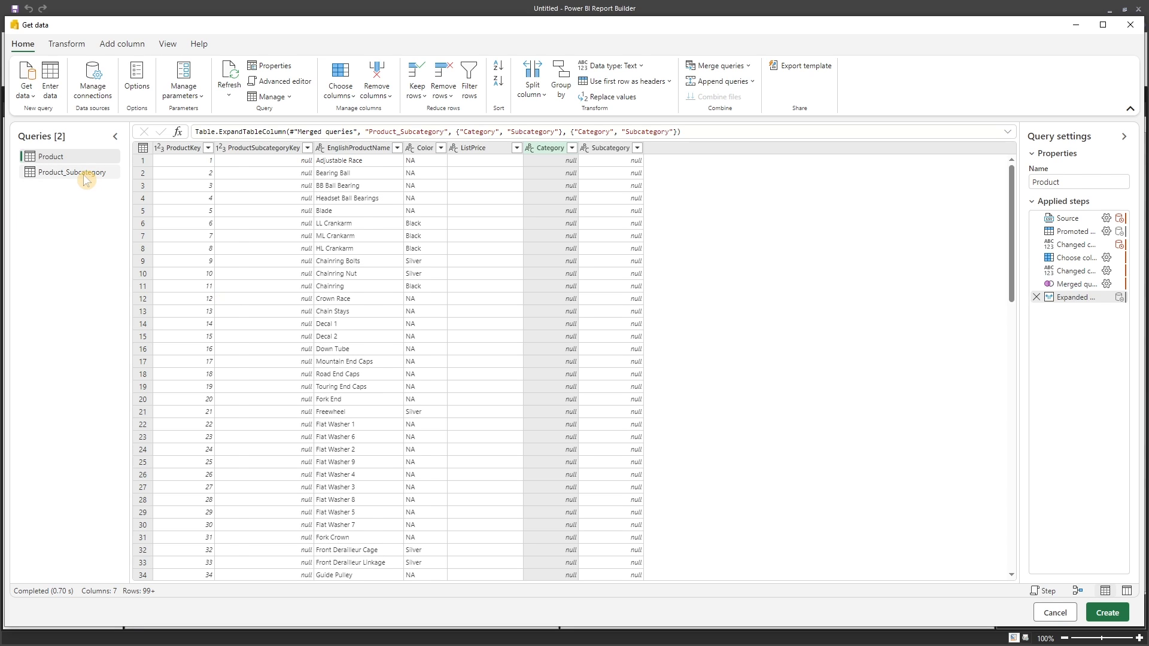
right_click(86, 180)
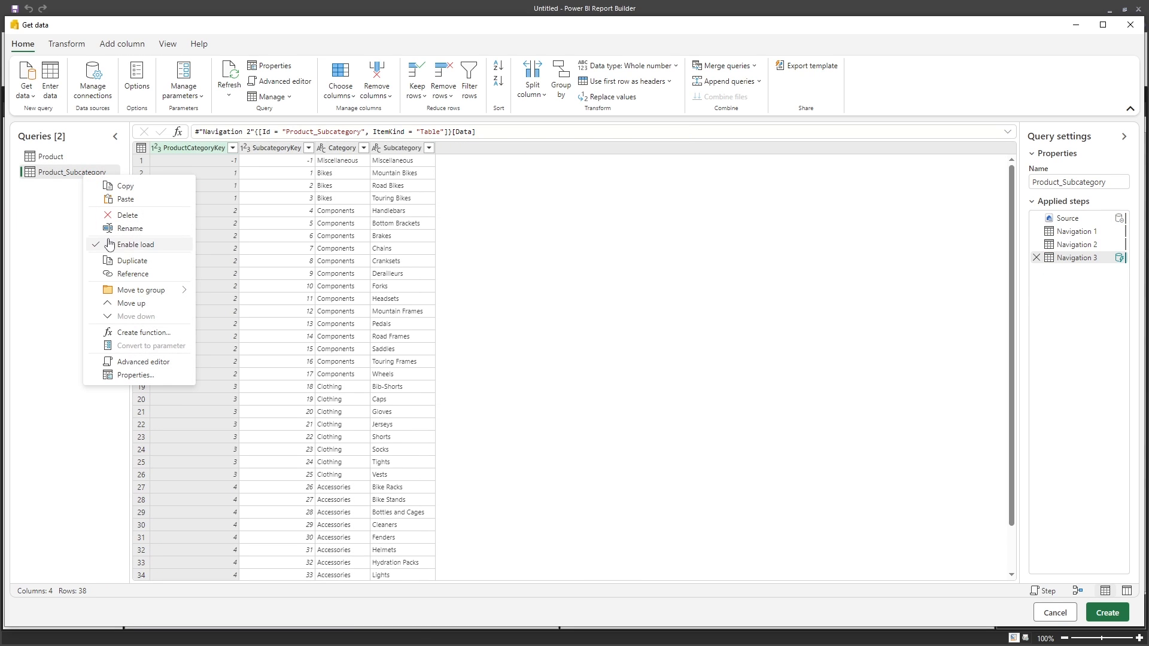
click(62, 259)
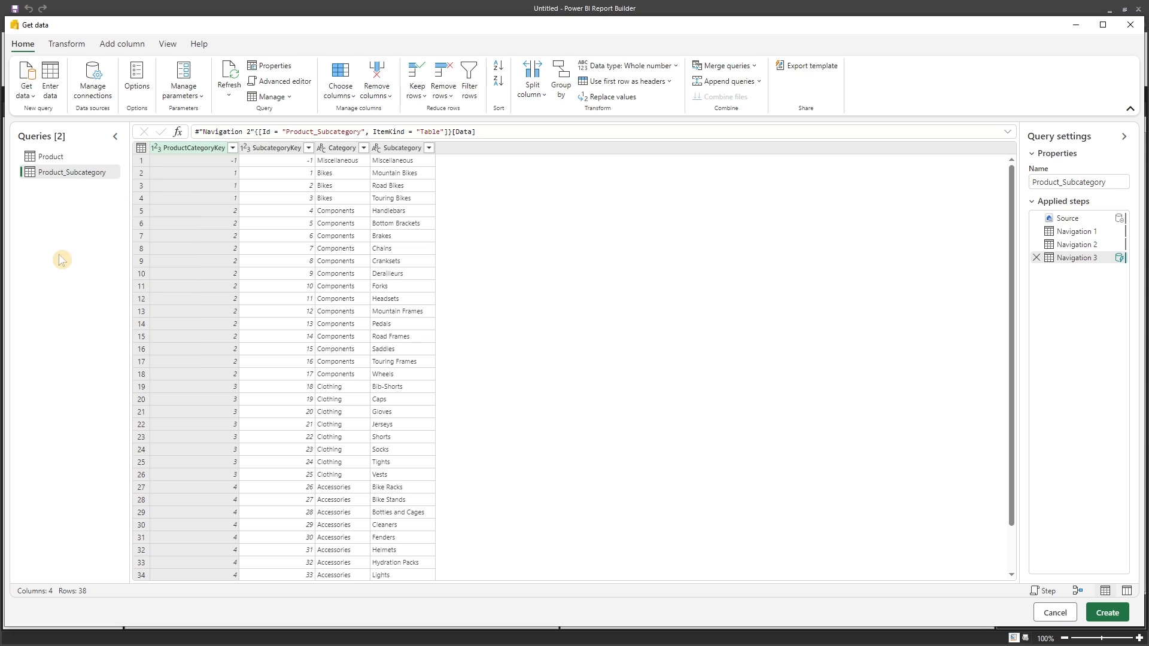
Finish the Power Query session from the Product query by creating the report dataset, and acknowledge its creation.
click(53, 158)
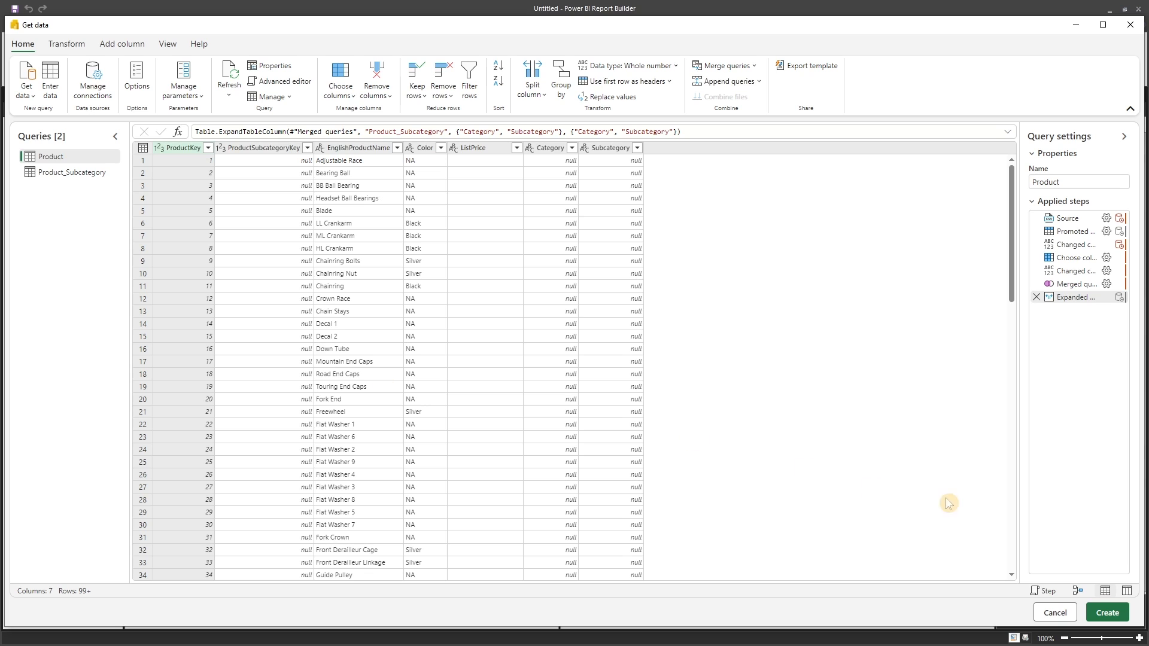
click(1100, 611)
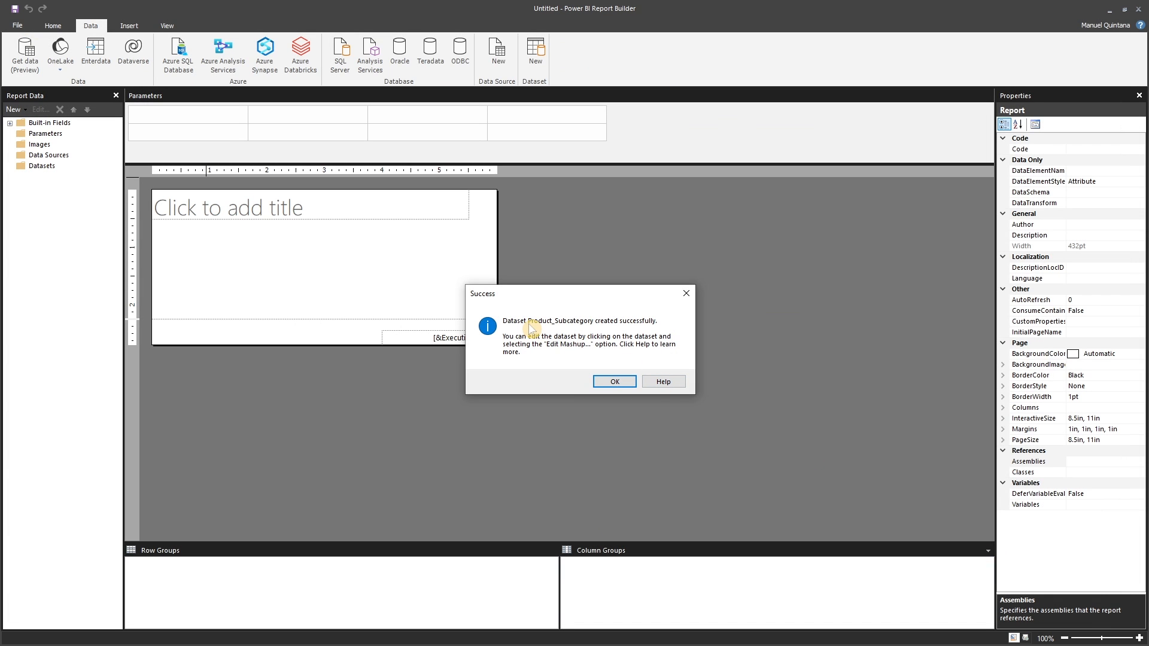
click(616, 382)
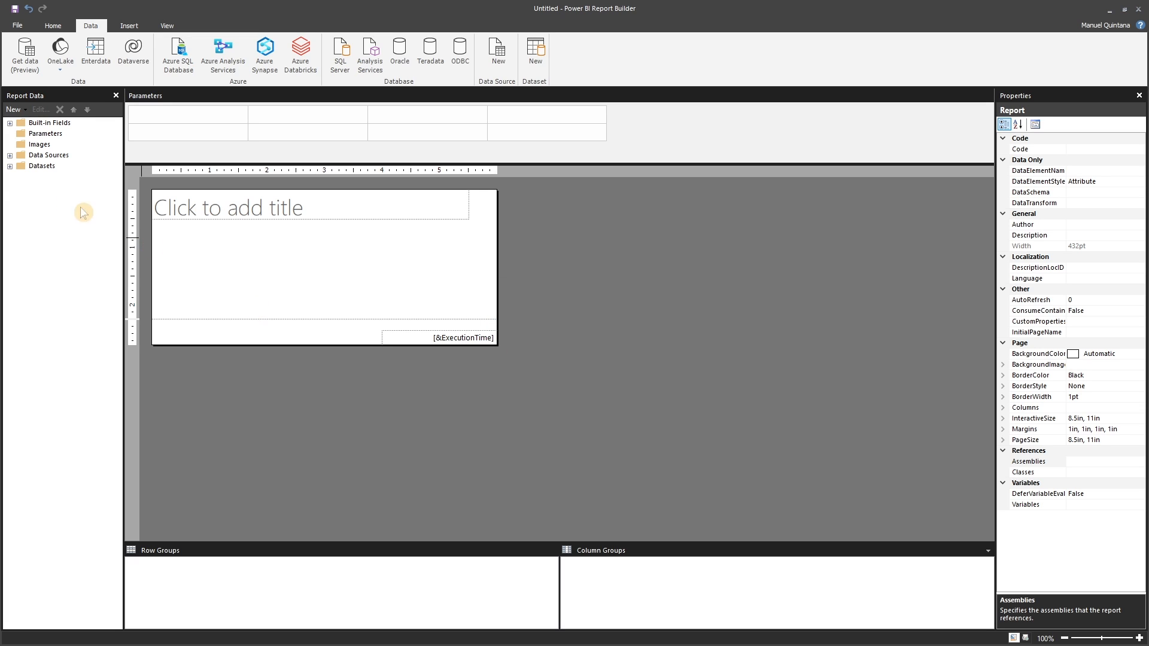
Expand the report's Datasets folder and open the Product_Subcategory dataset's mashup for editing.
click(10, 167)
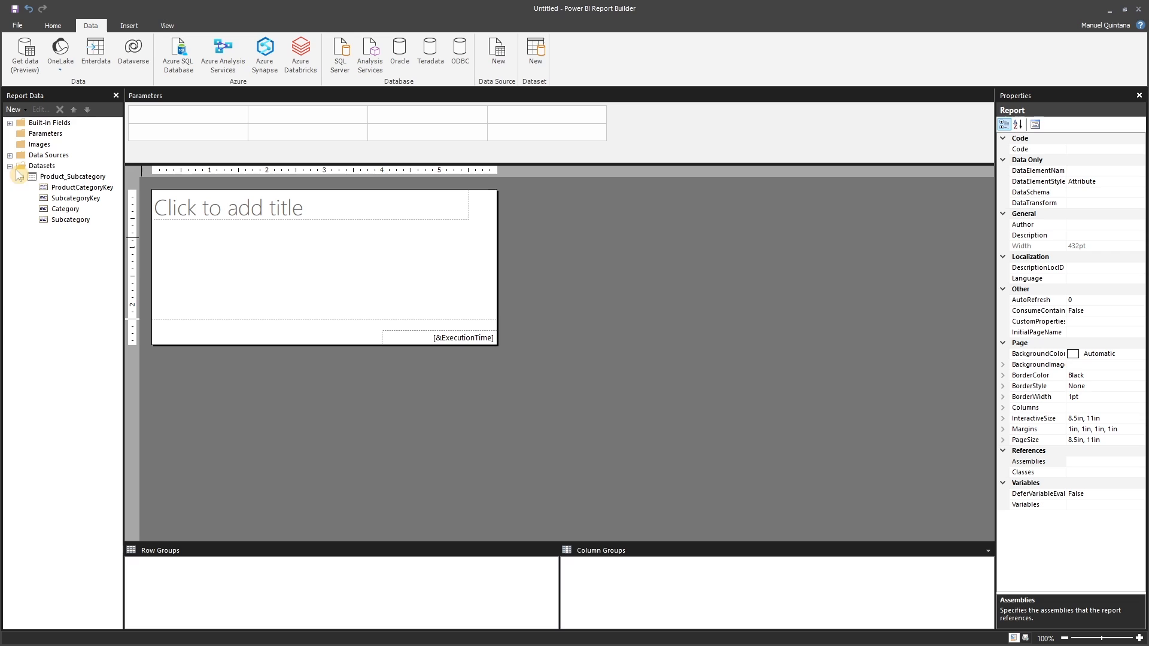
right_click(81, 176)
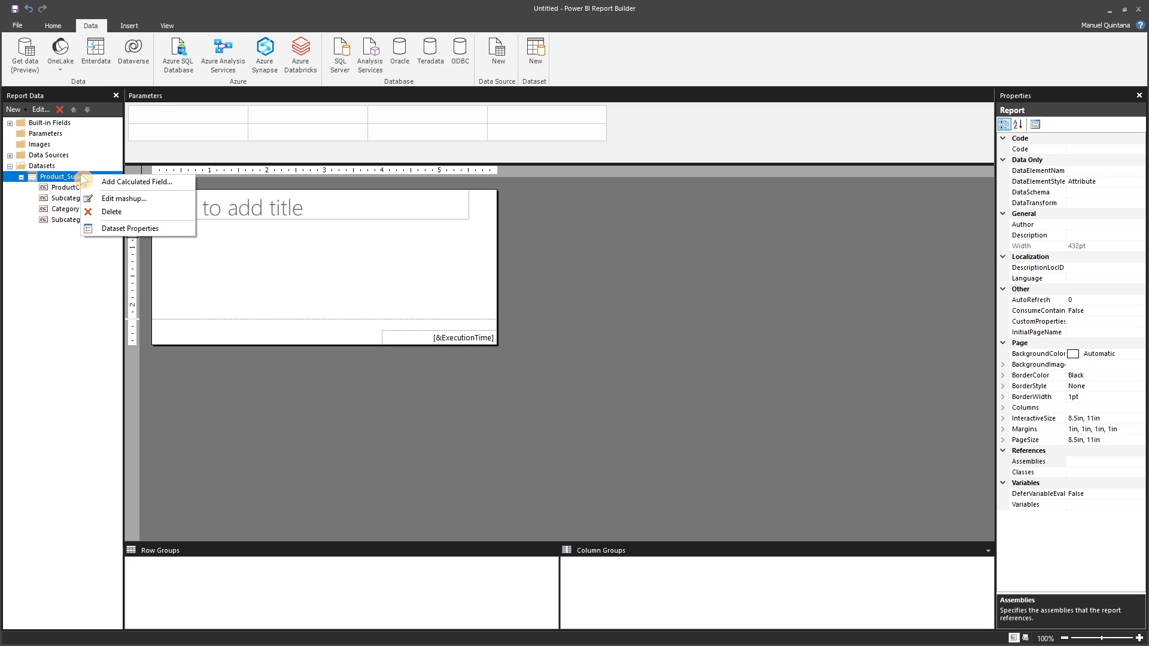
click(103, 199)
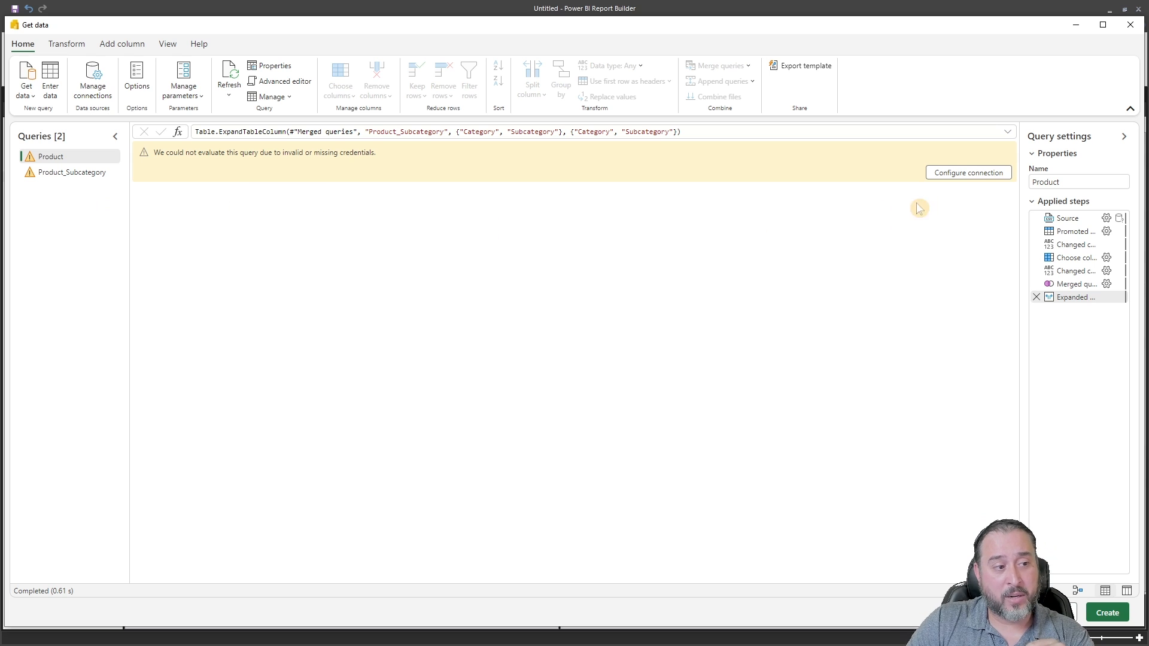
Reconnect the Web and Lakehouse data sources with their existing connections and allow the Product query to combine data from multiple sources.
click(952, 174)
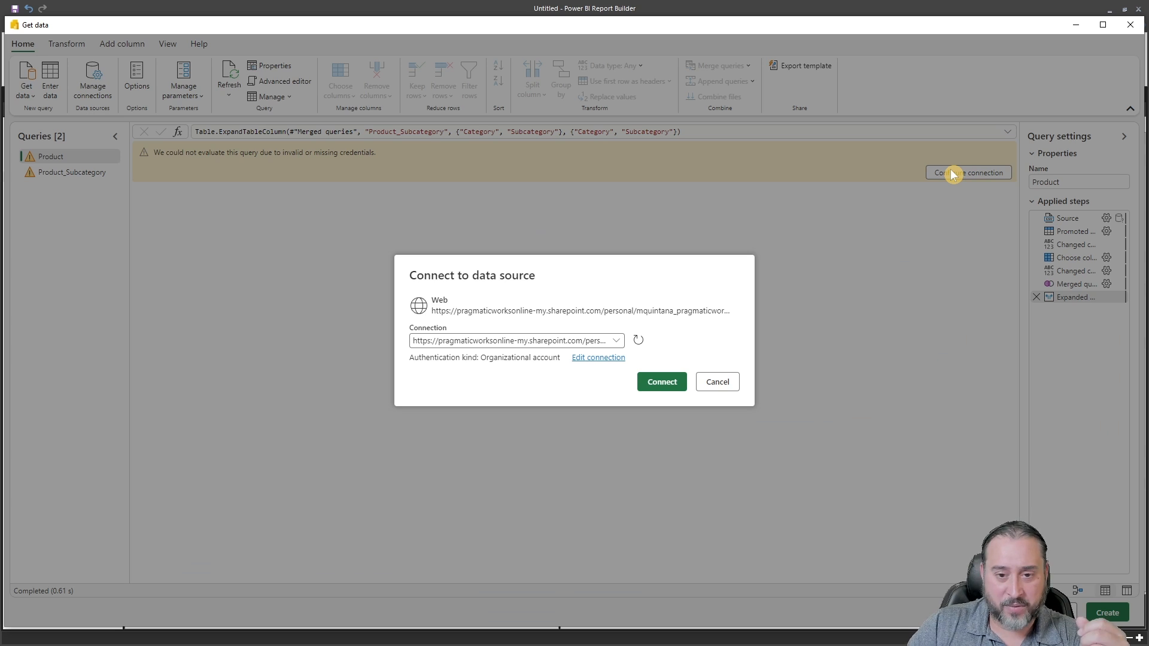
click(675, 383)
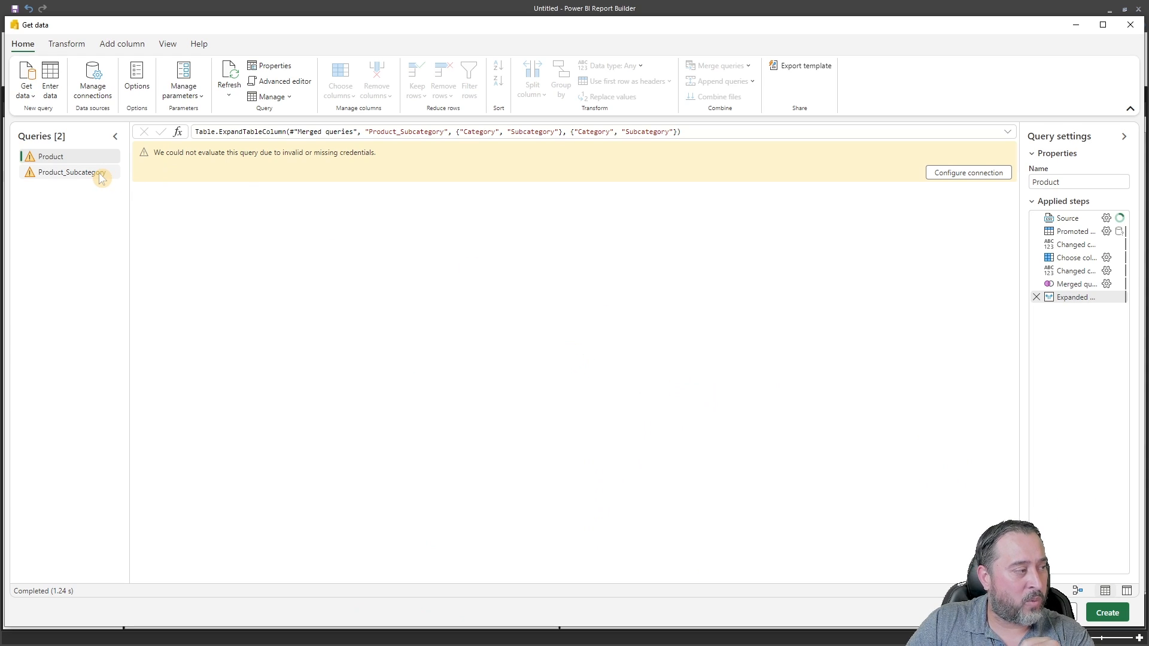
click(972, 174)
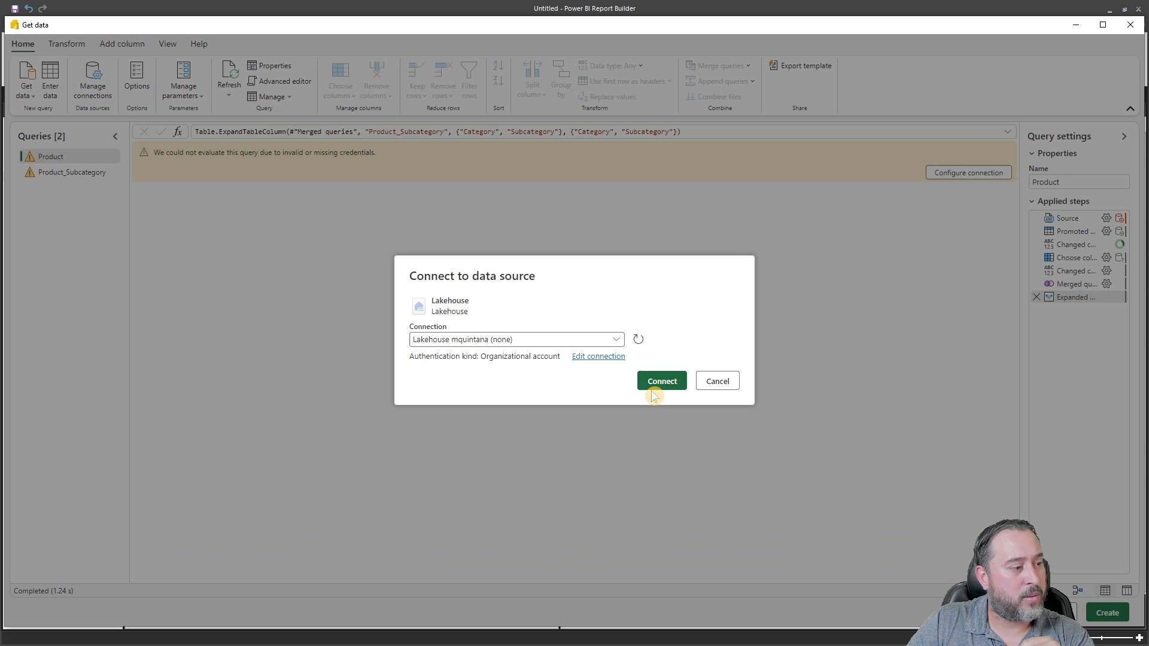
click(658, 390)
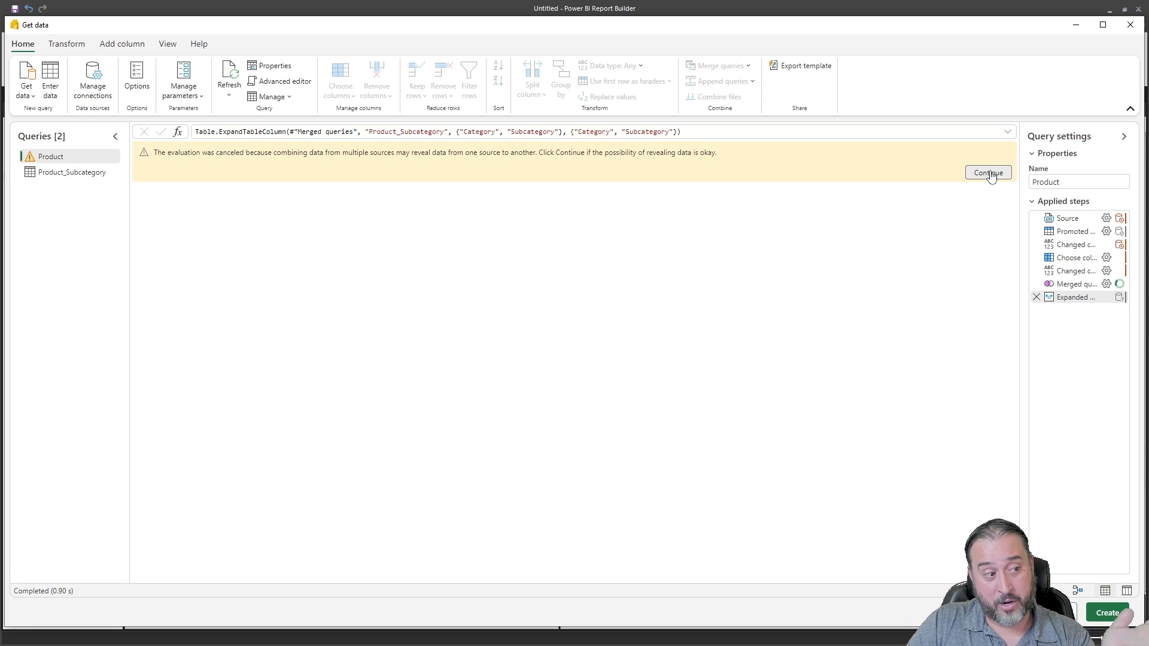
click(989, 172)
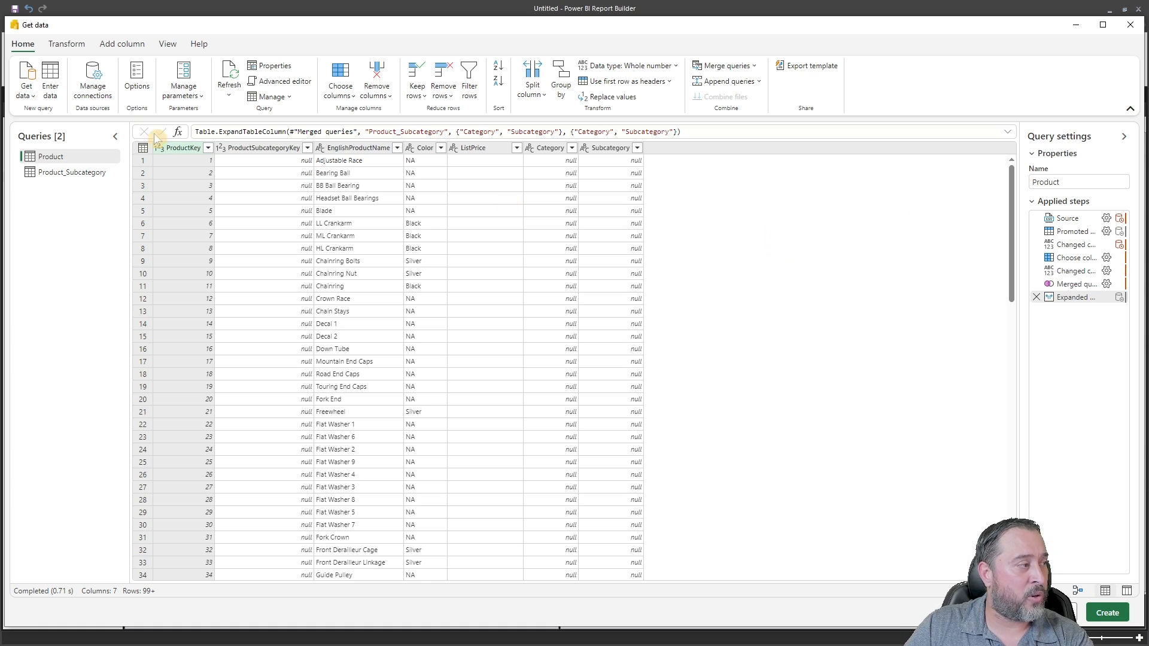
Look over the mashup's data connections and the Web connection's edit settings, without changing them.
click(95, 88)
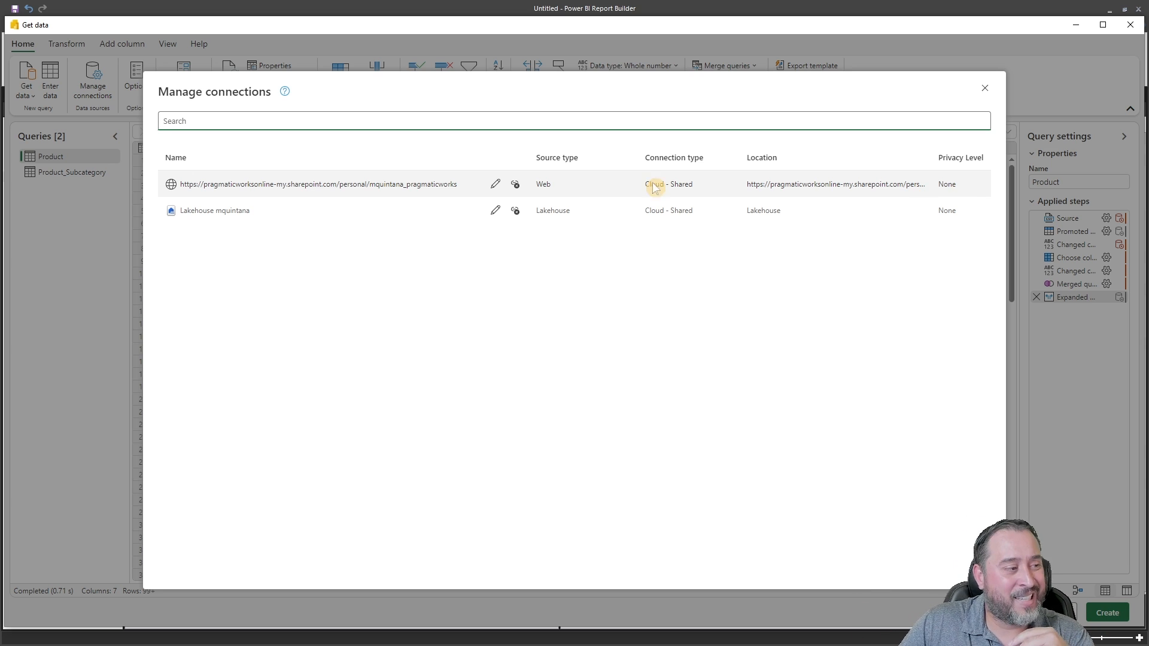
click(495, 184)
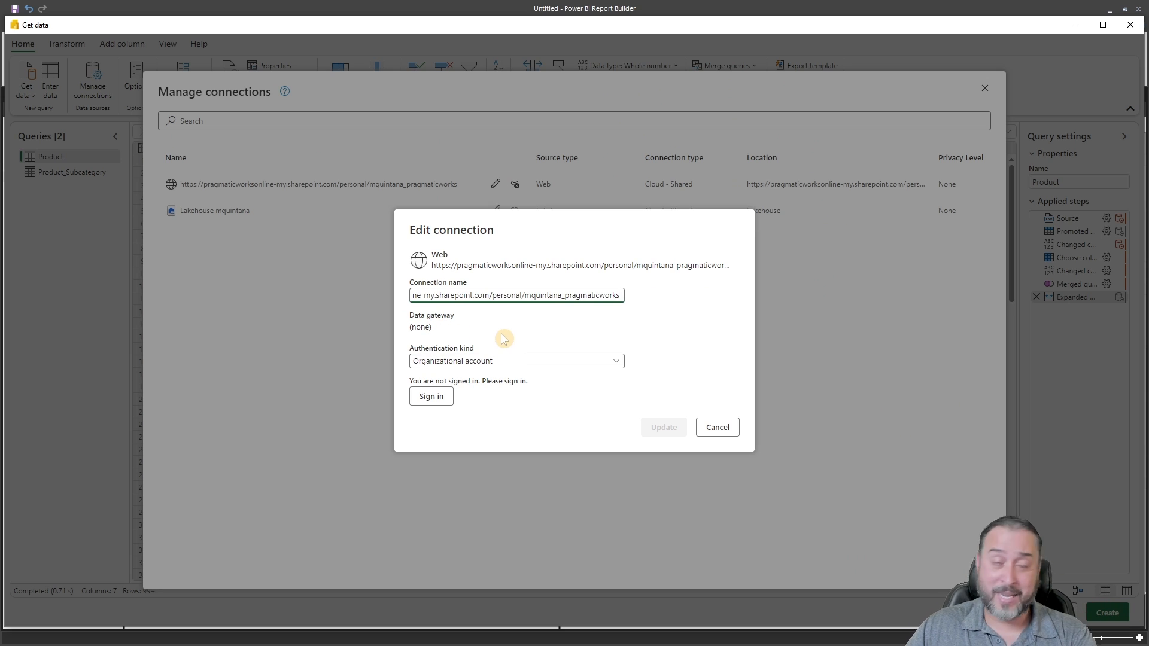
click(730, 428)
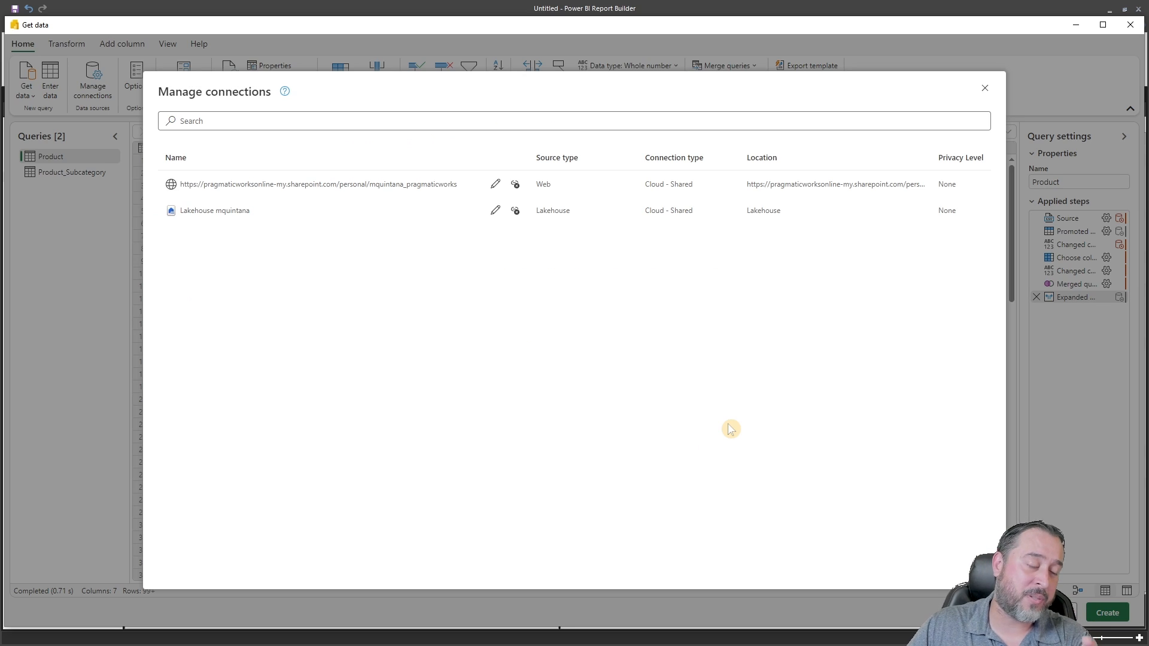
click(985, 89)
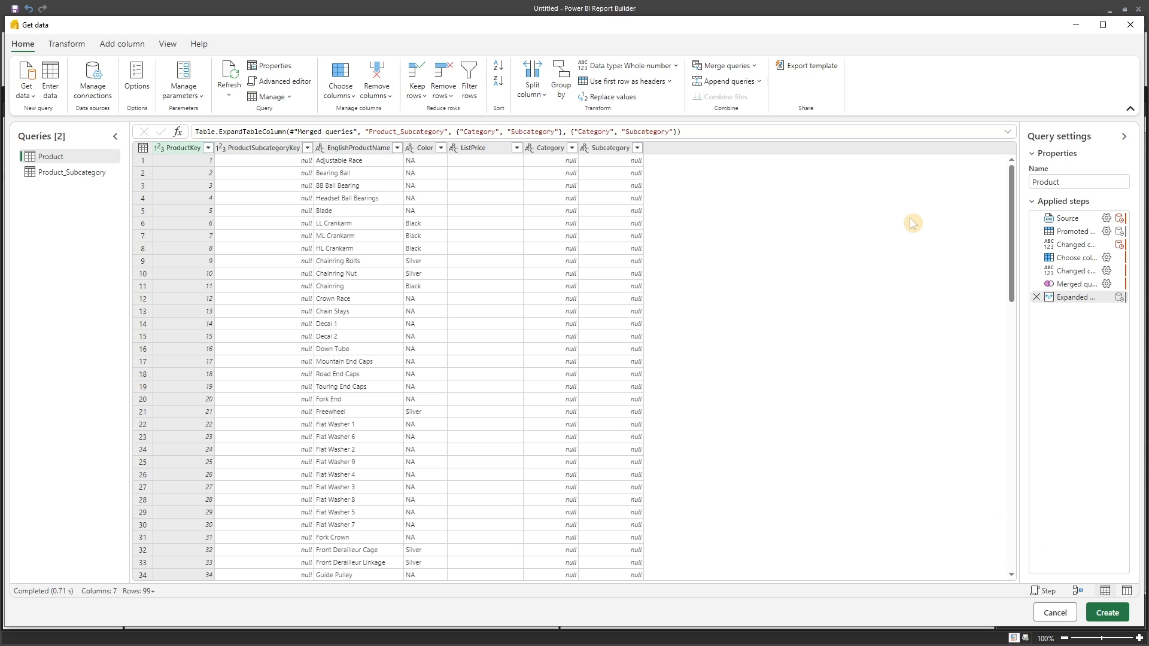
Reorder the queries so Product_Subcategory comes before Product, update the report dataset from the Product query, and acknowledge the update.
click(49, 173)
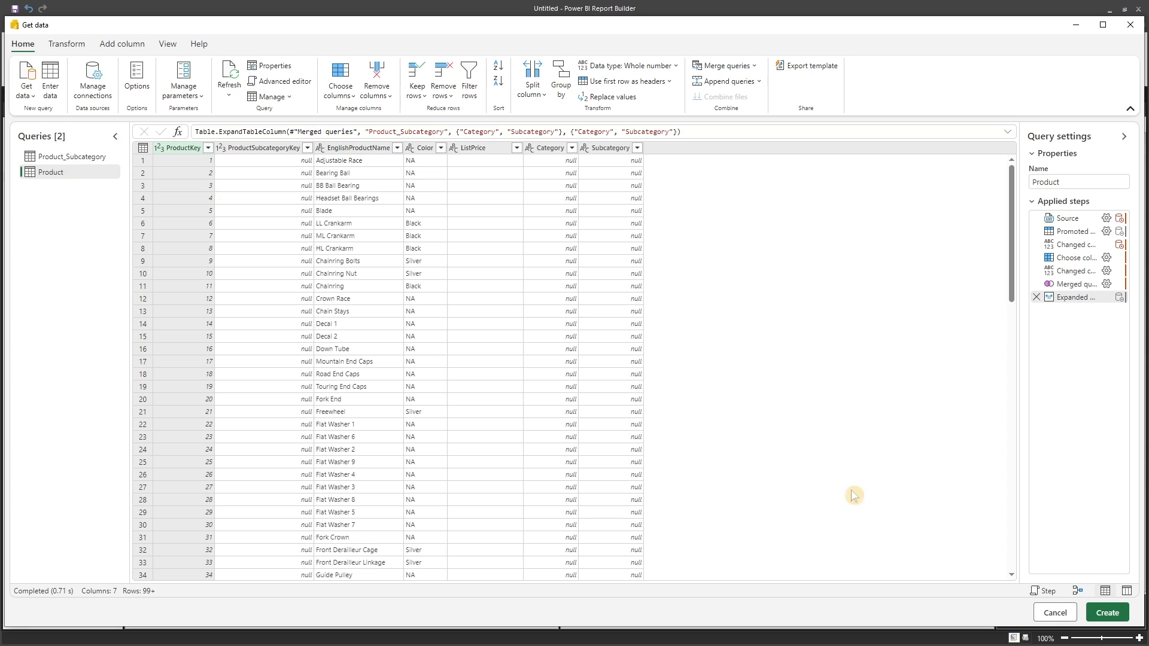
click(1109, 620)
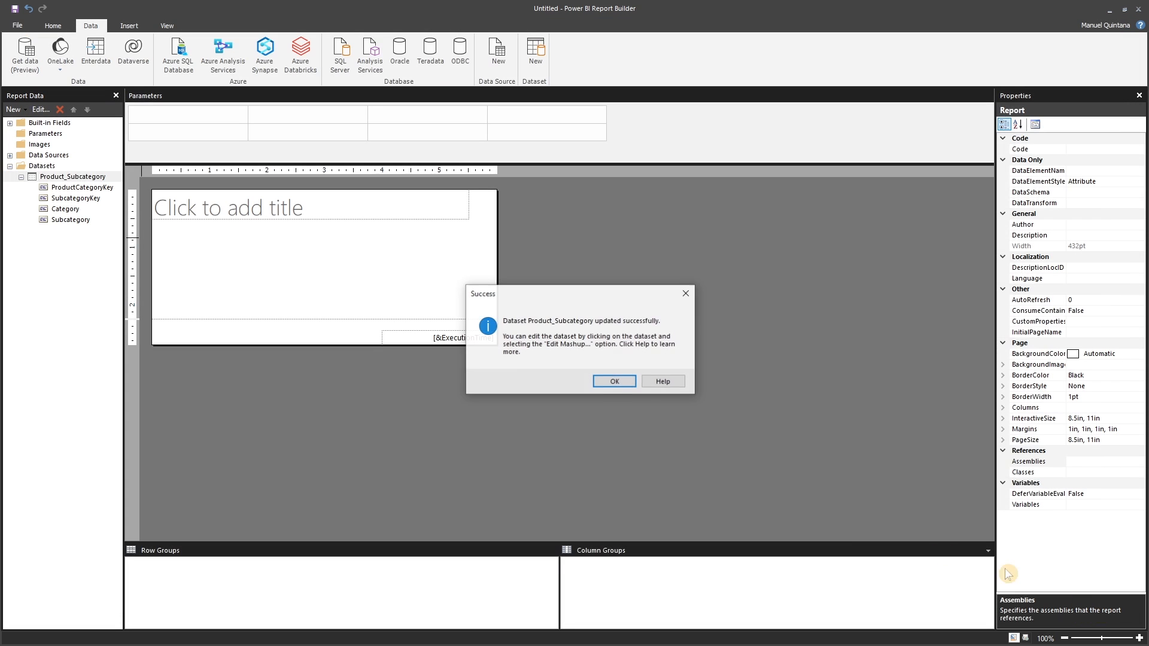
click(616, 381)
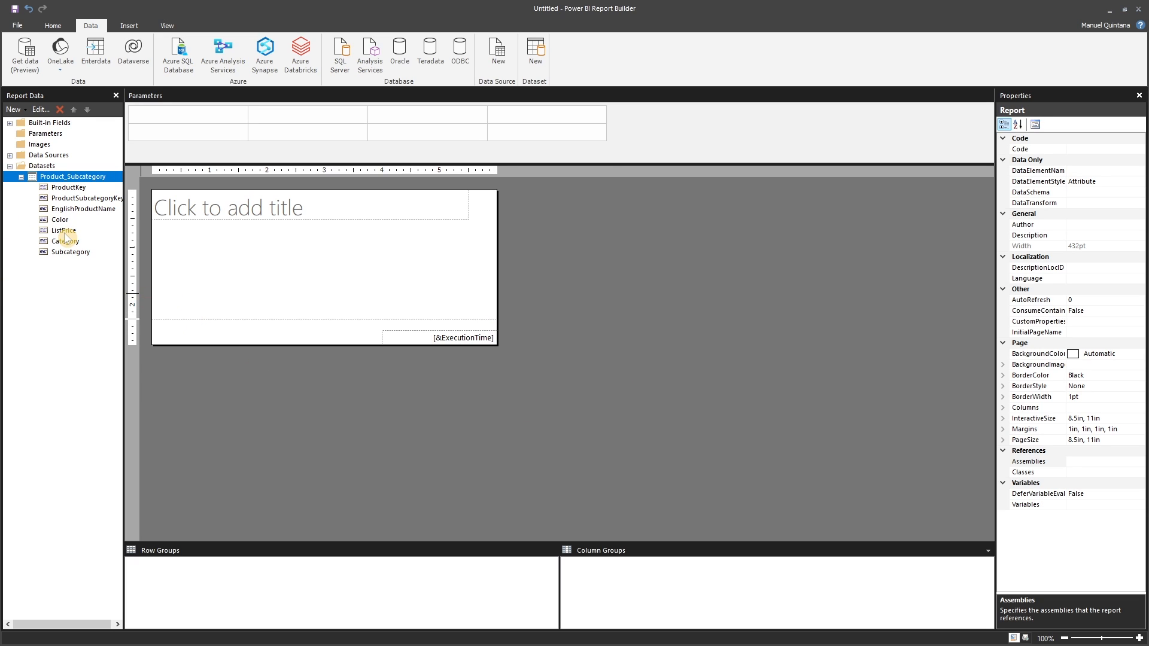
Rename the Product_Subcategory dataset to Product in its dataset properties.
right_click(55, 177)
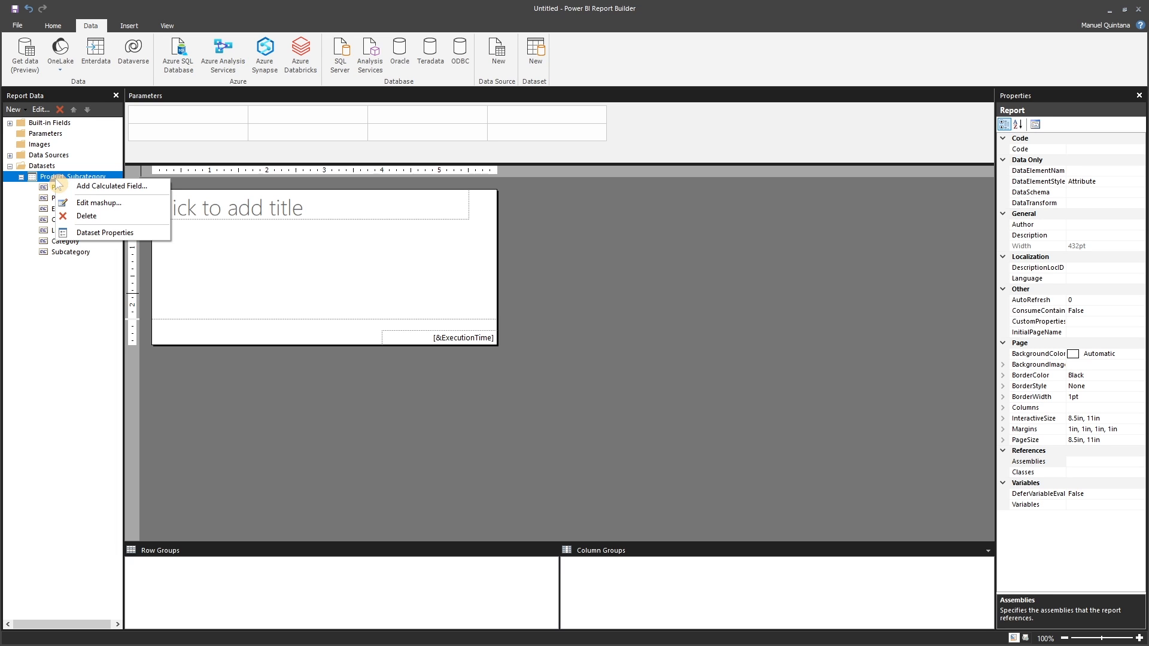
click(103, 233)
drag(557, 206, 506, 207)
key(BackSpace)
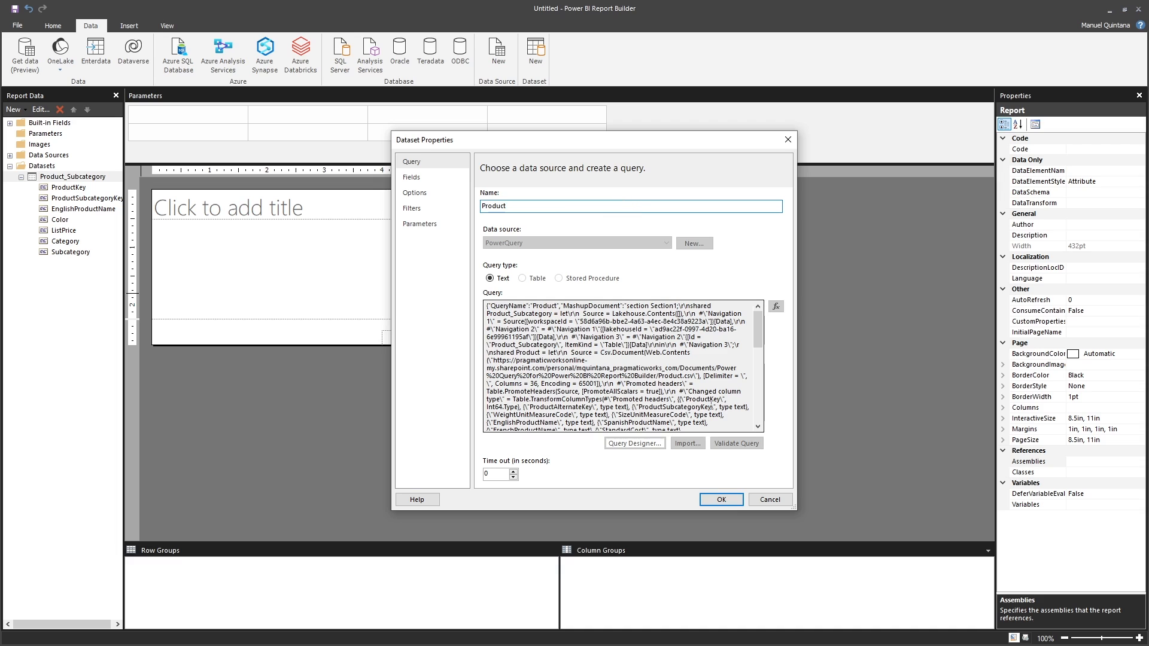
click(724, 501)
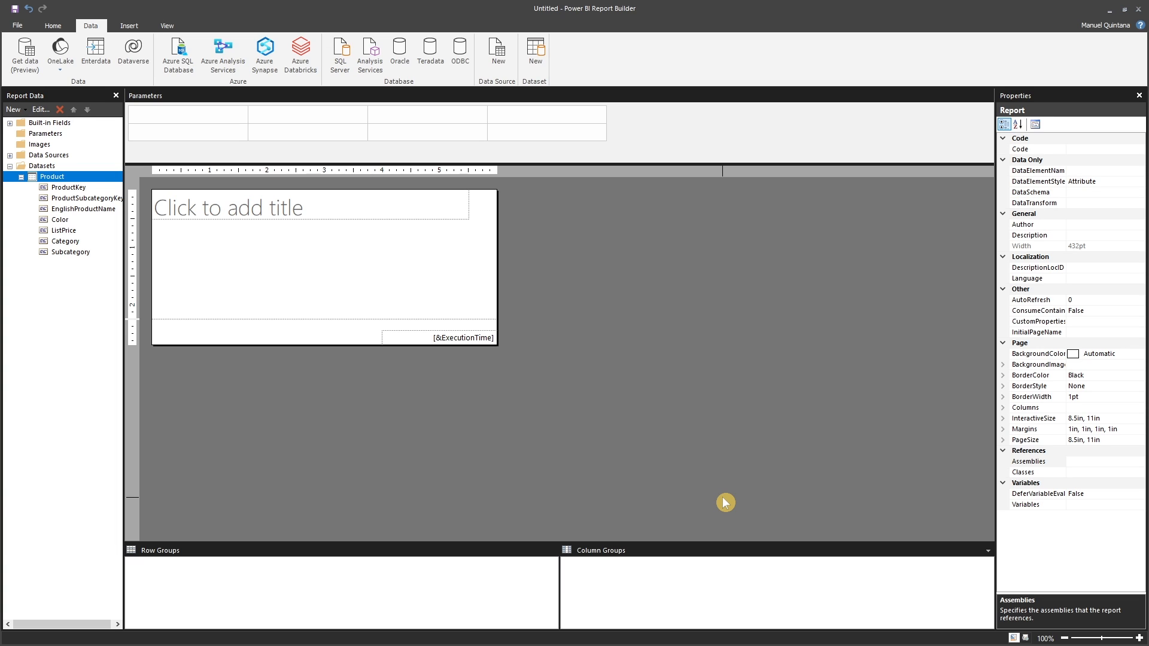
Title the report "Product Details" and insert a table in the report body below the title.
click(276, 210)
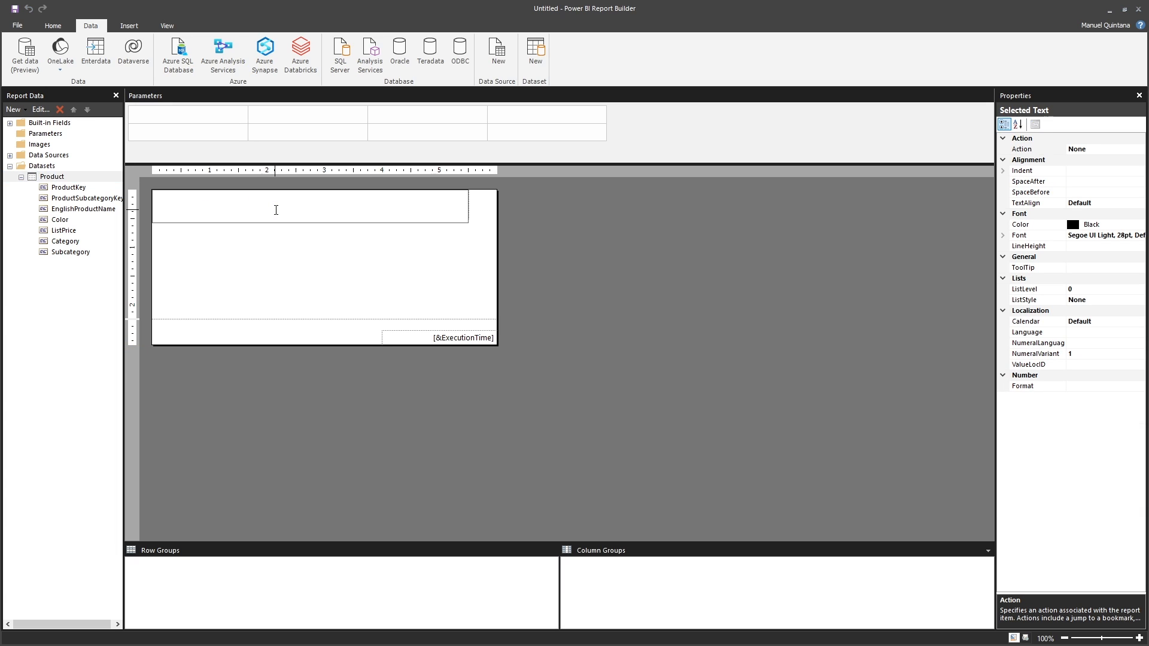
text(Product Details)
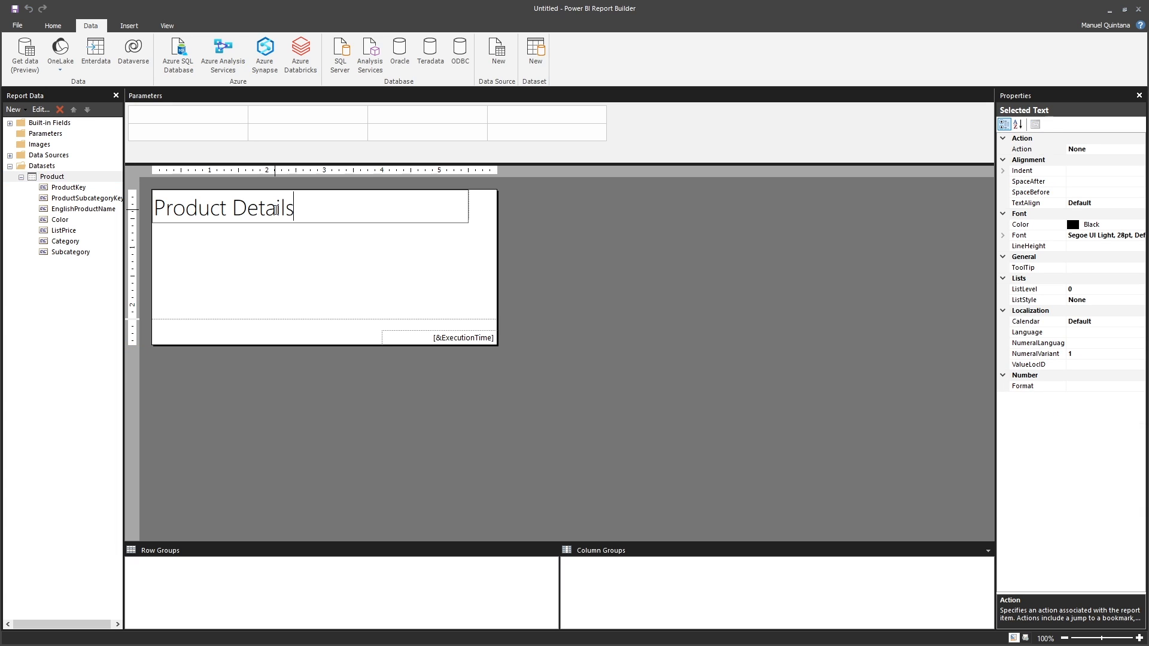
right_click(158, 243)
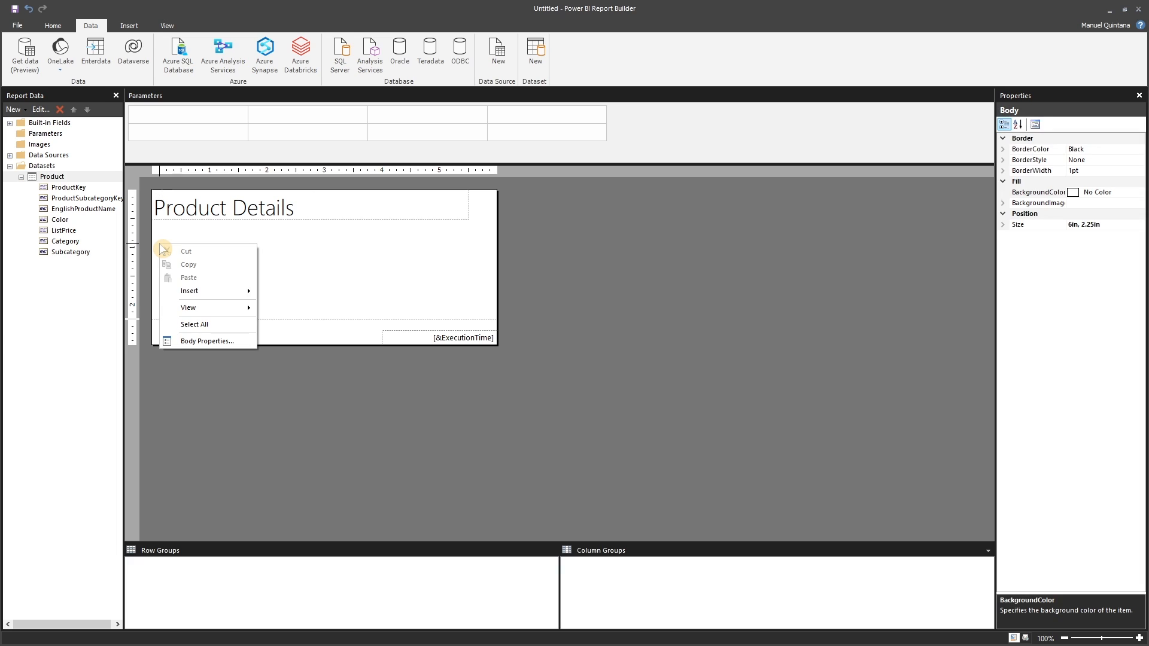
mouse_move(190, 293)
click(286, 318)
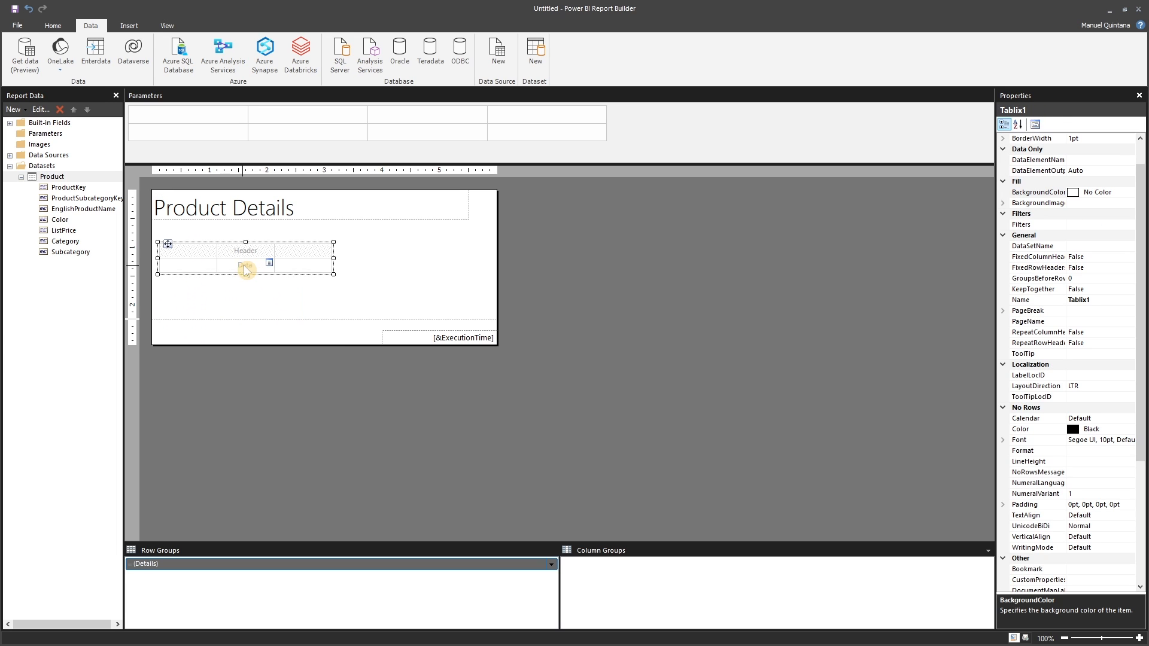
Assign the ProductKey and ProductSubcategoryKey fields to the data cells of the table's first two columns.
click(212, 262)
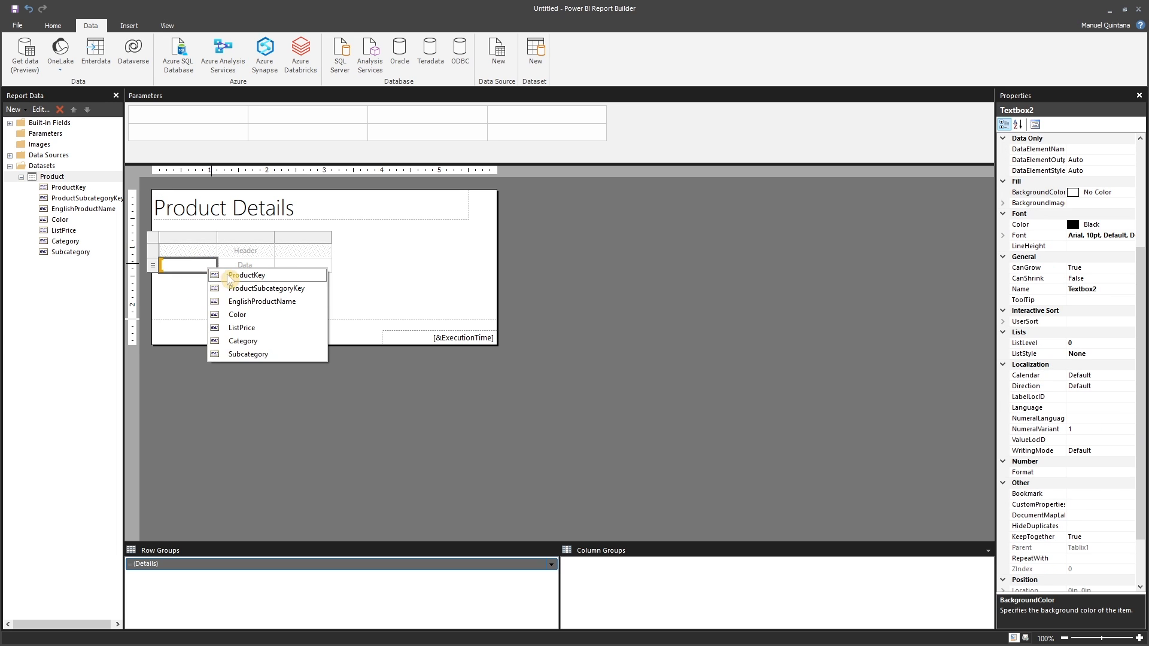
click(228, 274)
click(270, 264)
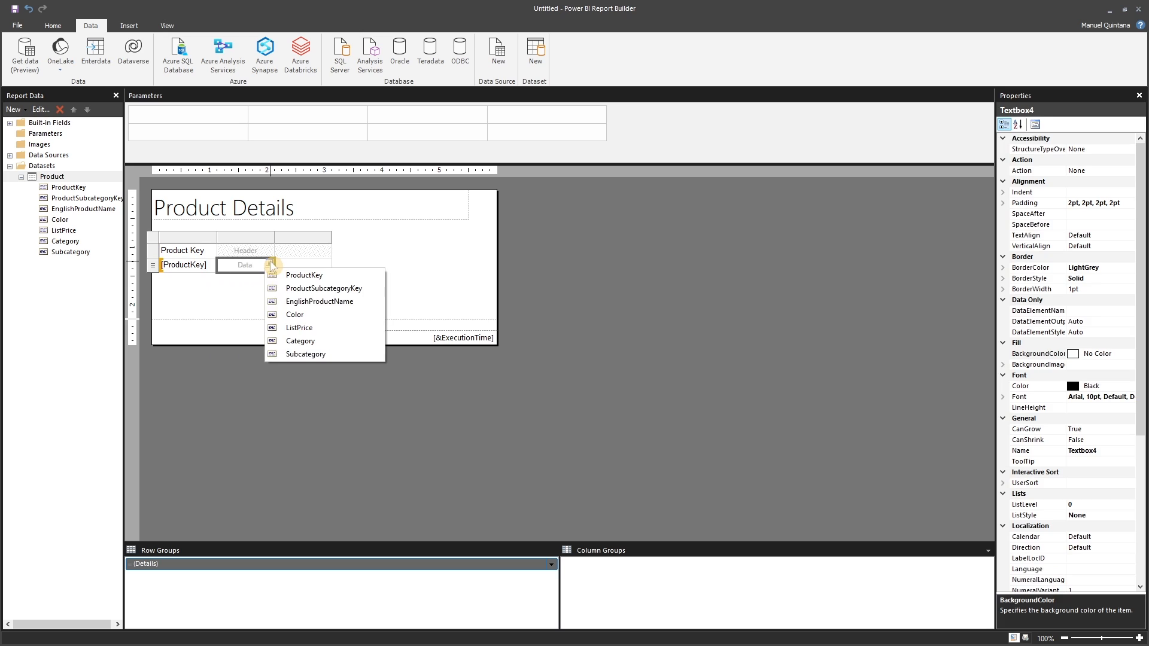
click(293, 288)
click(328, 264)
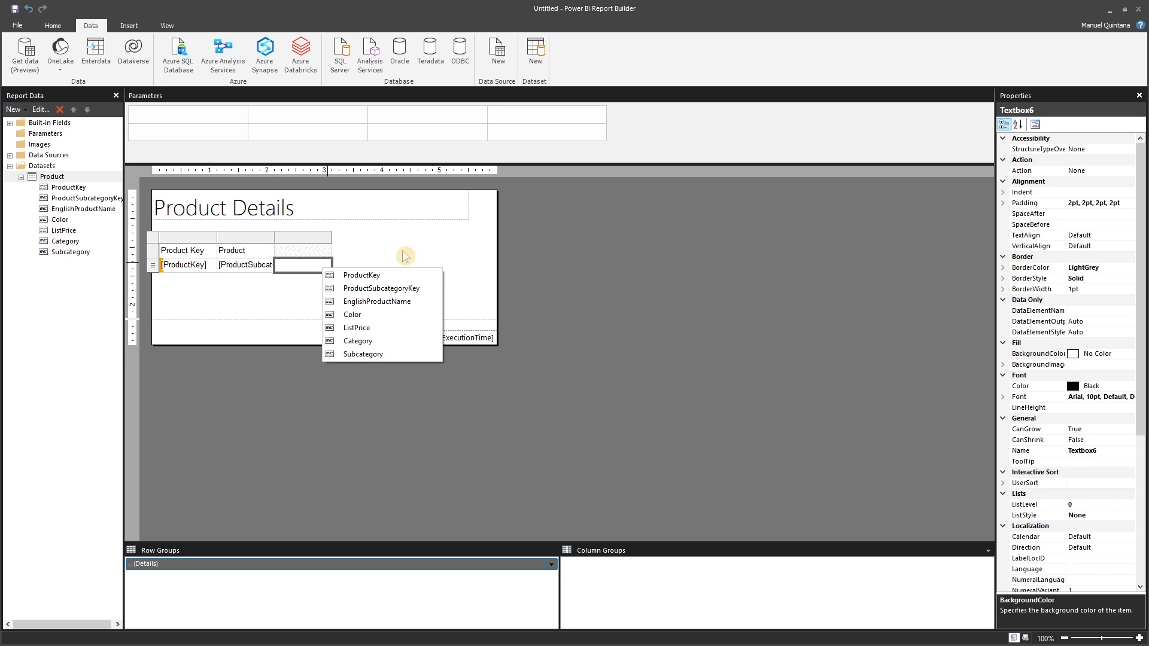
click(476, 246)
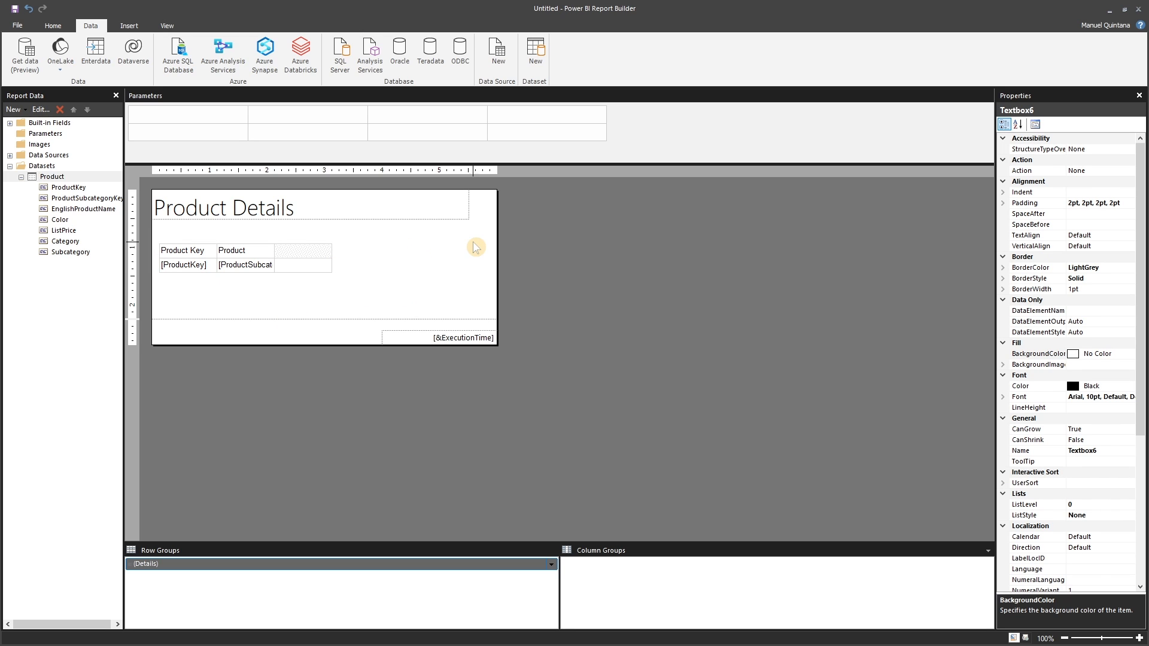
Rename the Product dataset's EnglishProductName field to ProductName and its ProductSubcategoryKey field to SubcategoryKey.
right_click(56, 177)
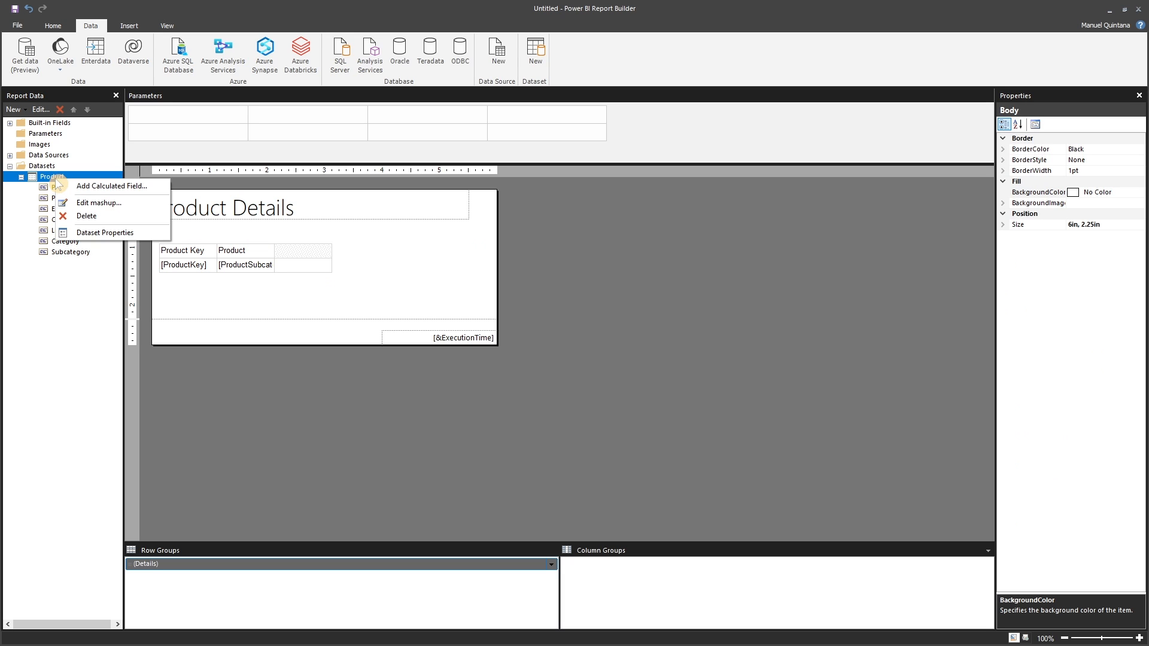
click(91, 233)
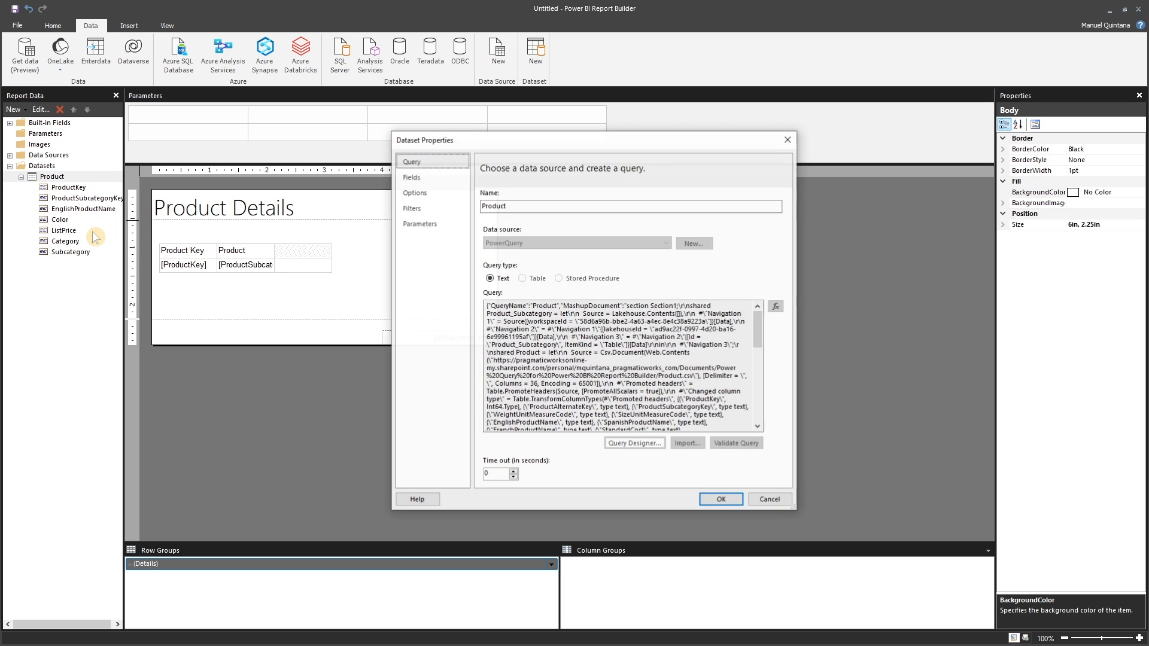
click(413, 177)
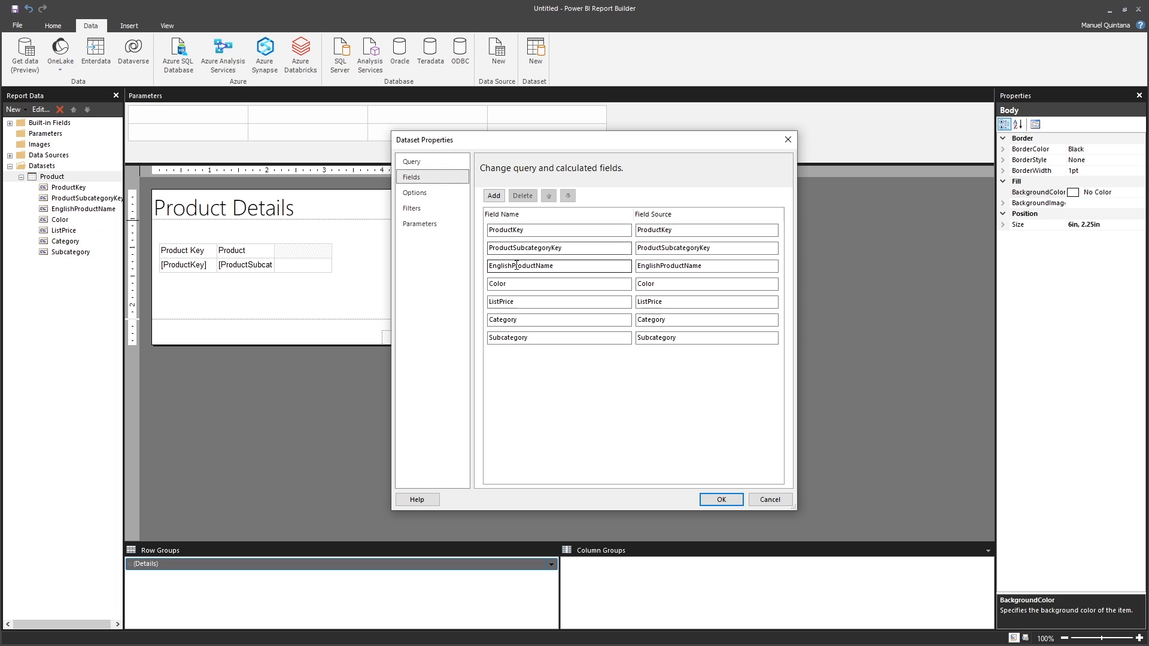
drag(513, 265, 508, 269)
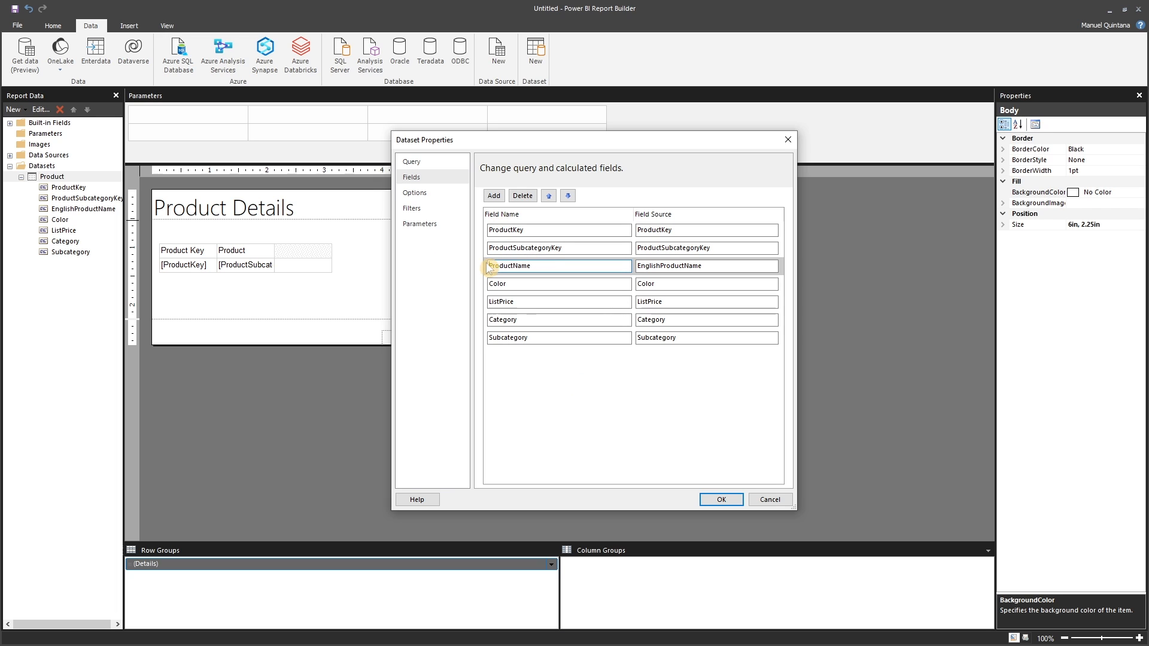
key(BackSpace)
click(511, 247)
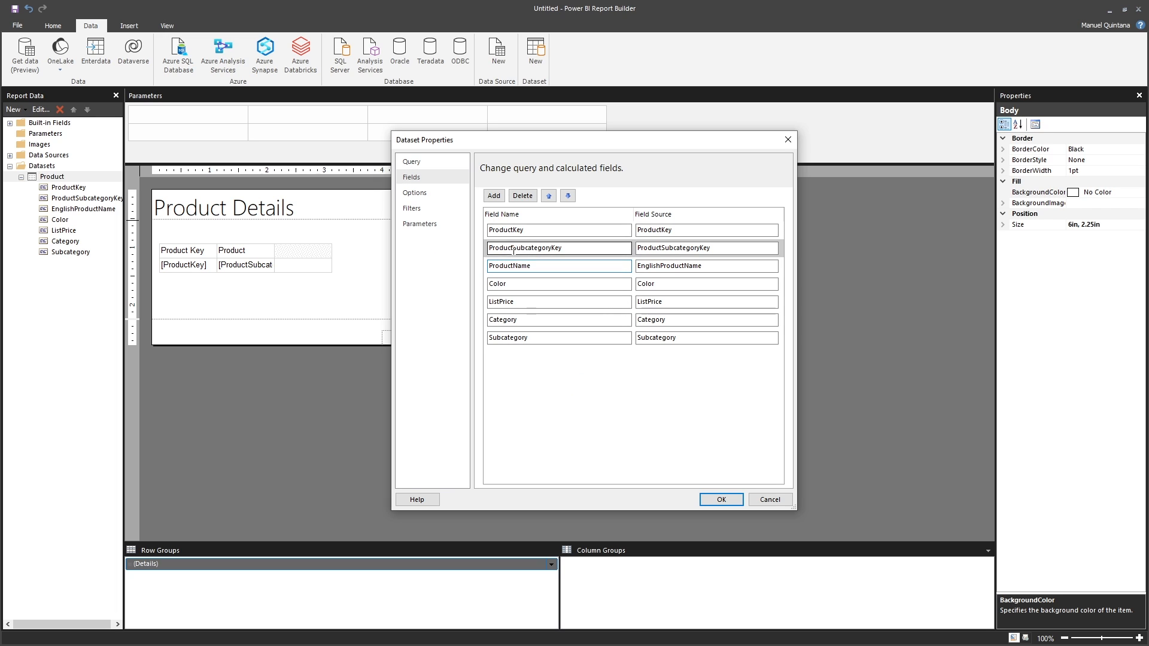
drag(512, 248, 479, 249)
key(BackSpace)
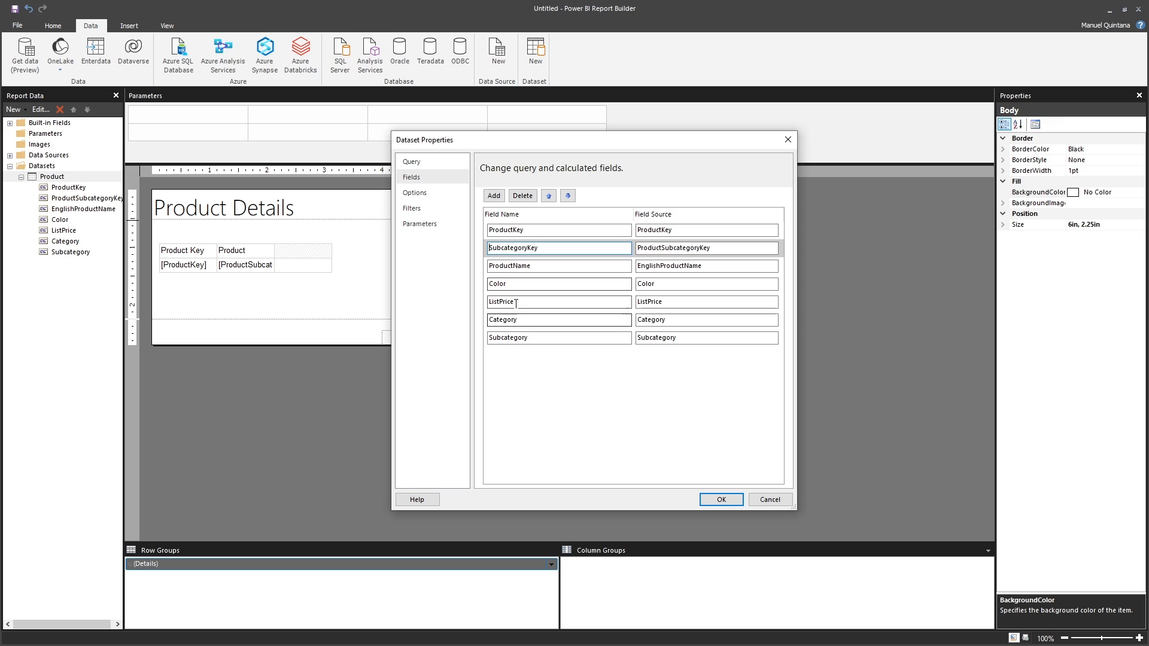
click(714, 500)
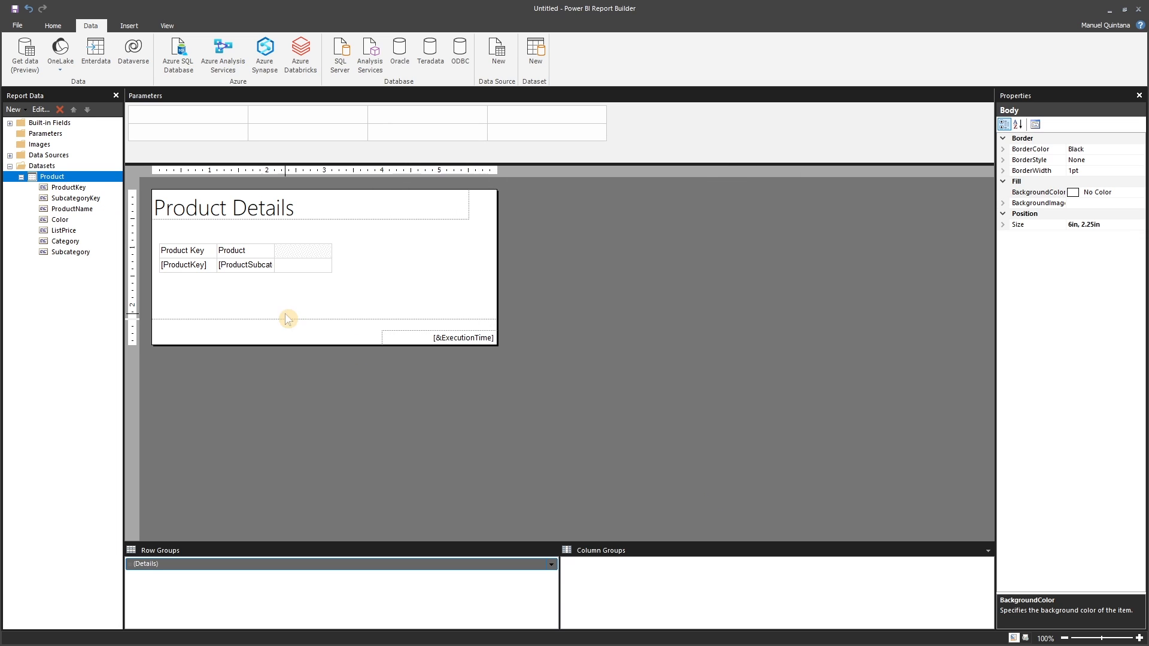
Delete the table column holding ProductSubcategoryKey and assign the ProductName field to the empty column beside Product Key.
click(266, 264)
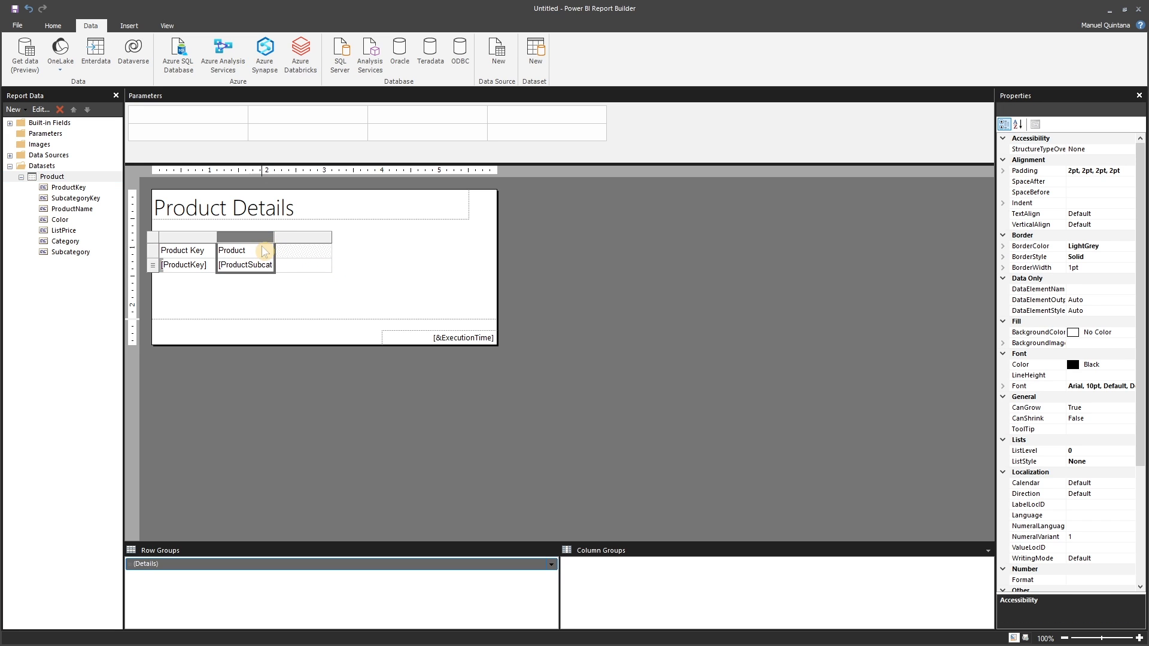
right_click(268, 243)
click(299, 259)
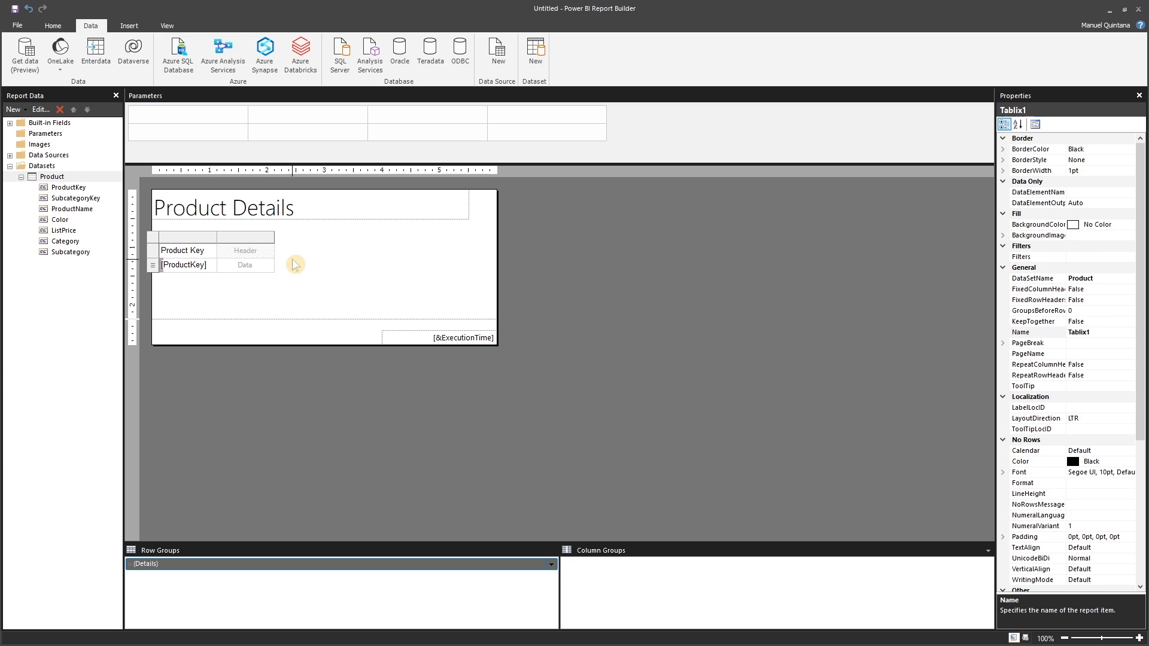
click(270, 264)
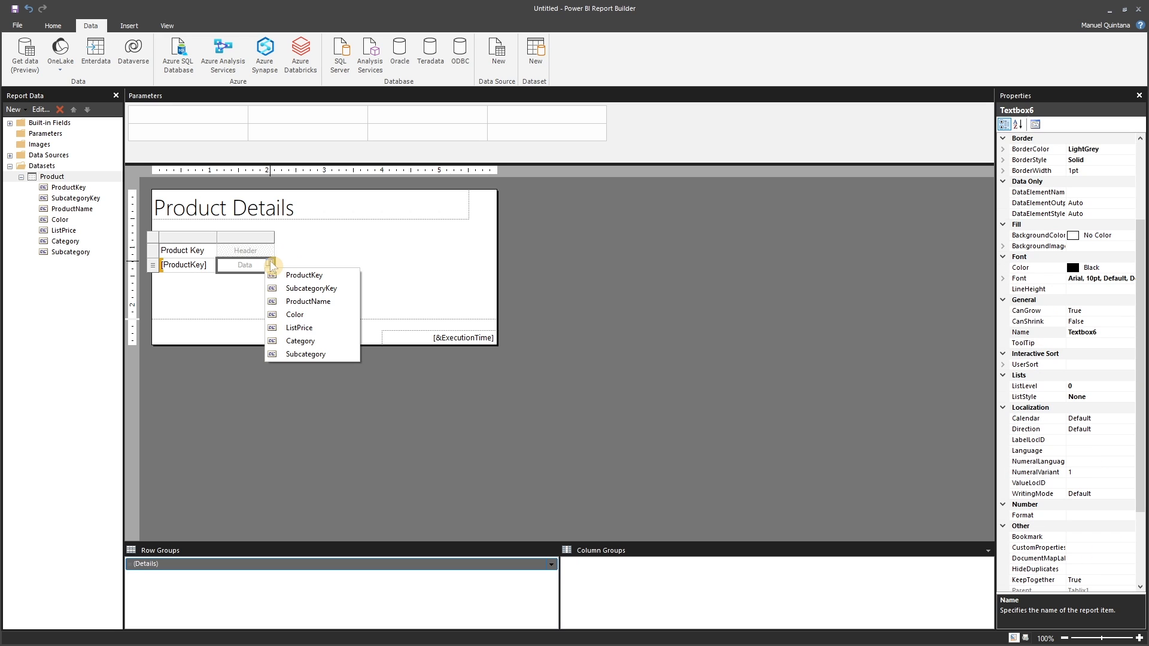
click(309, 301)
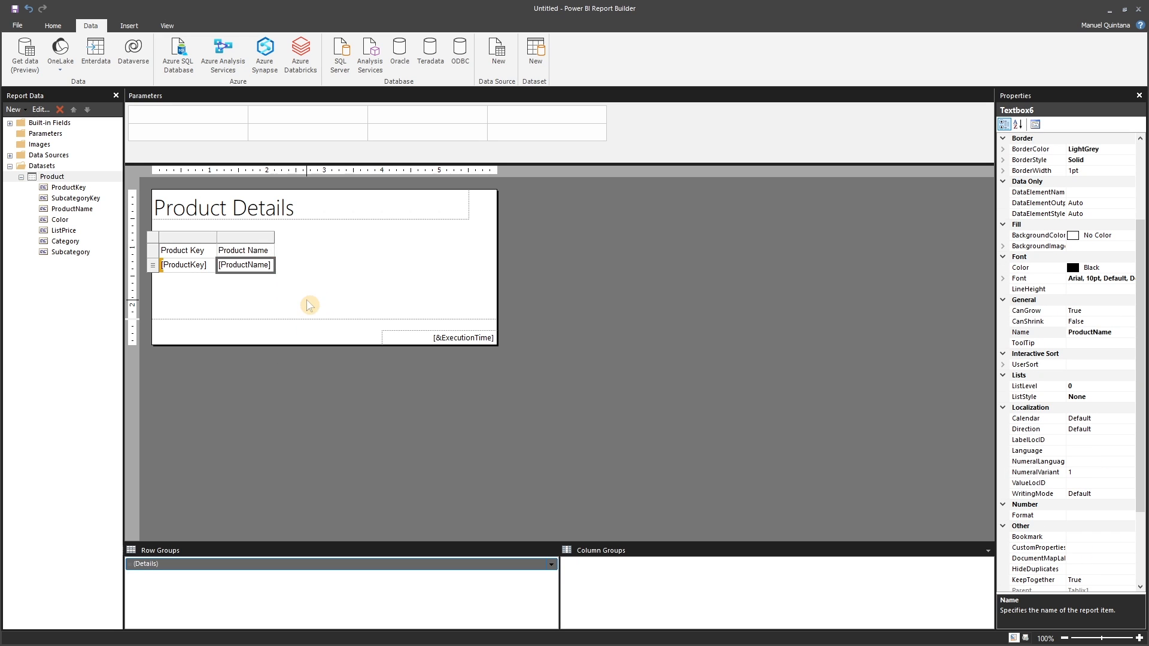
Insert a table column to the right of Product Name and assign the Color field to it.
right_click(268, 237)
mouse_move(292, 245)
click(404, 258)
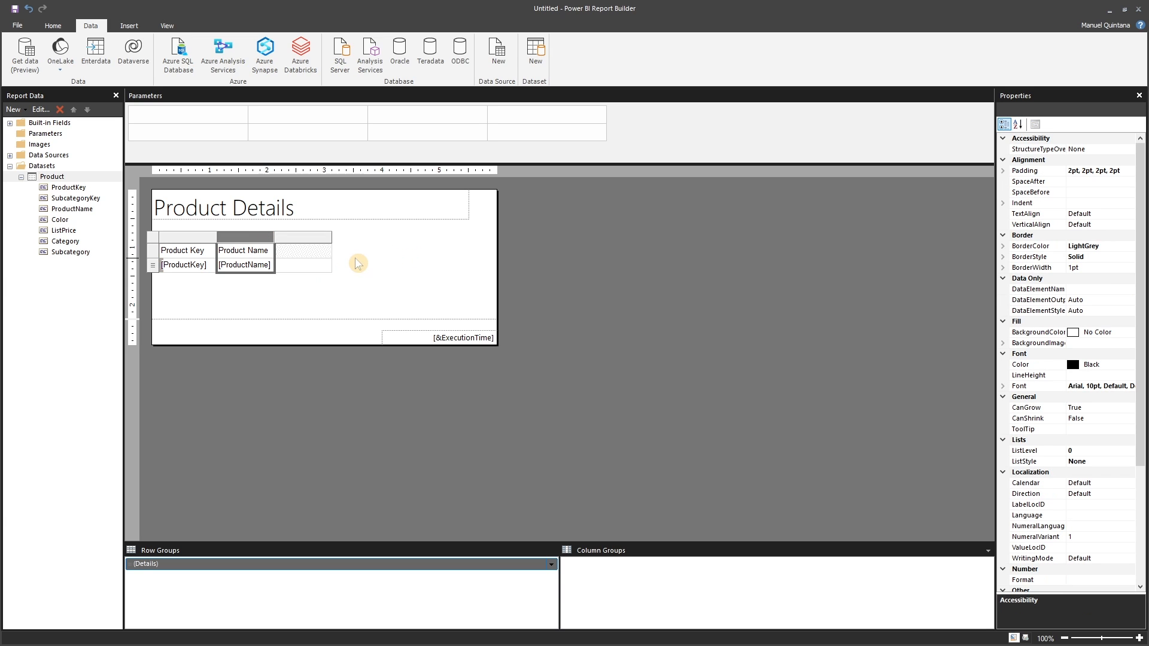
click(327, 261)
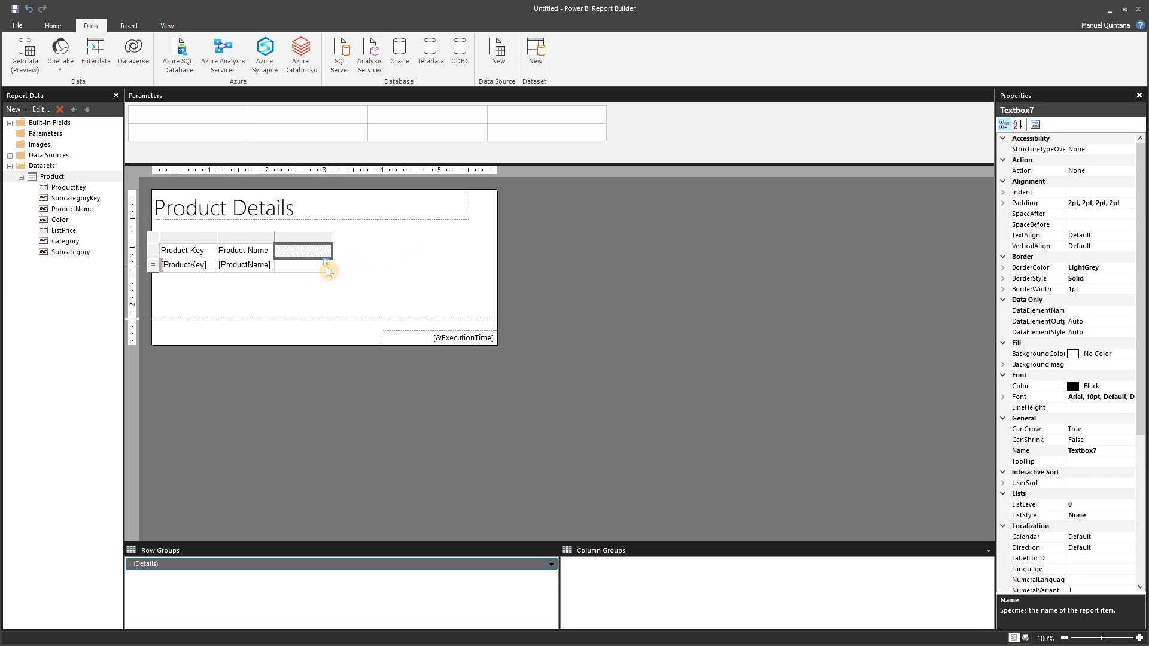
click(327, 266)
click(337, 321)
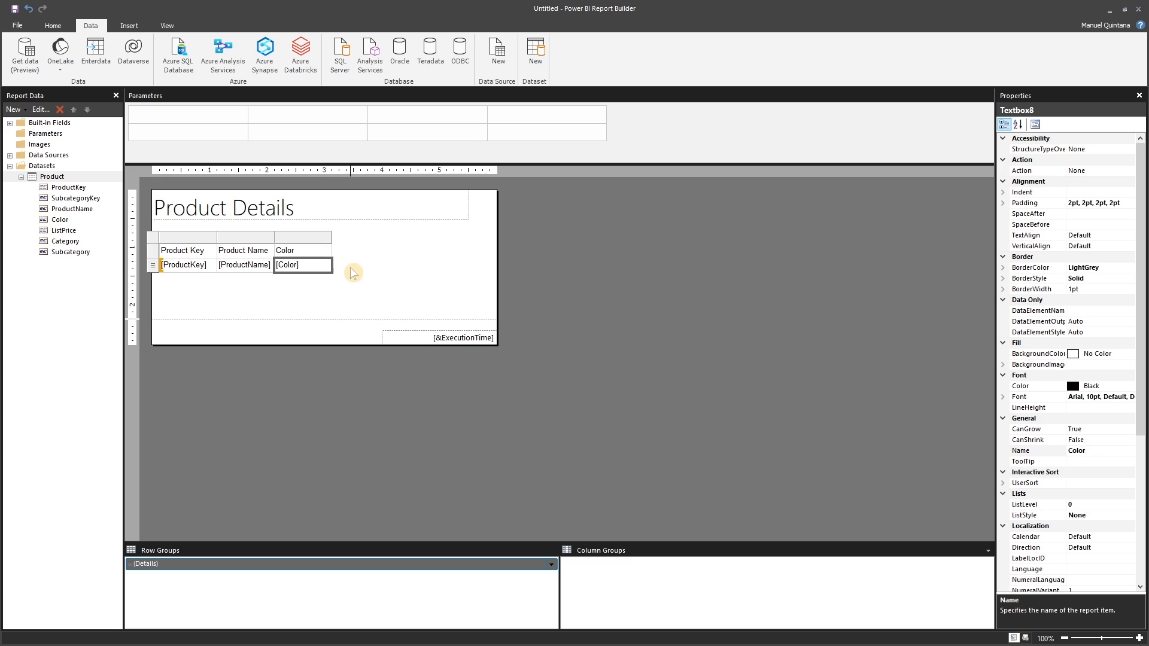
Insert a table column to the right of Color and assign the ListPrice field to it.
right_click(320, 239)
mouse_move(407, 246)
click(452, 259)
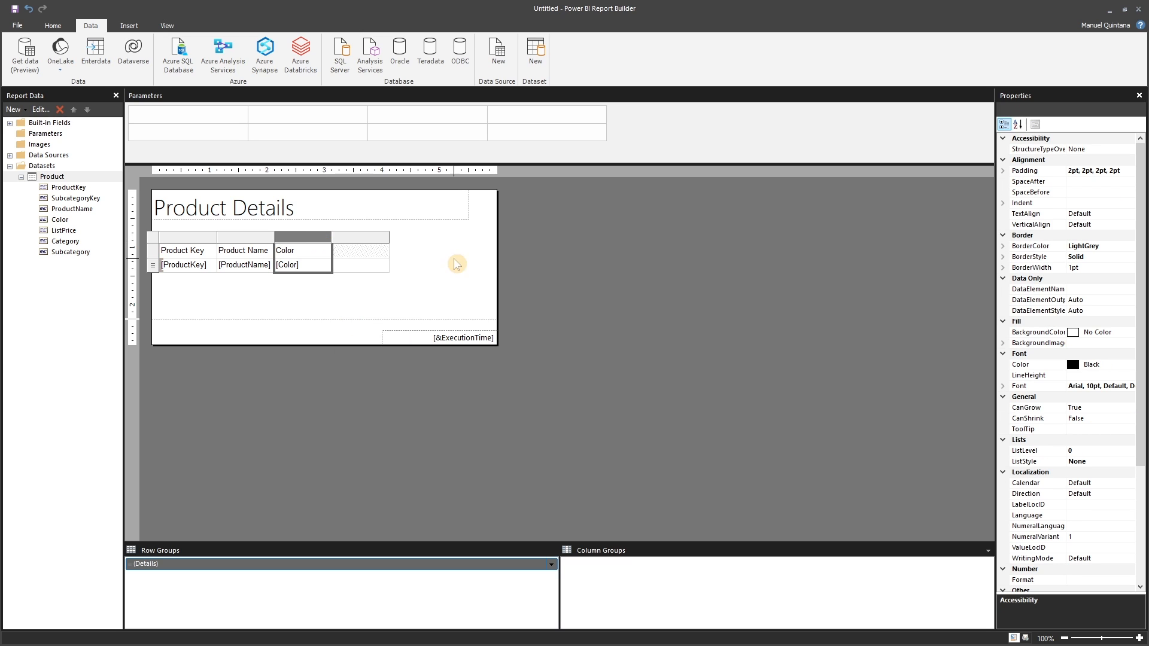
click(386, 253)
click(386, 264)
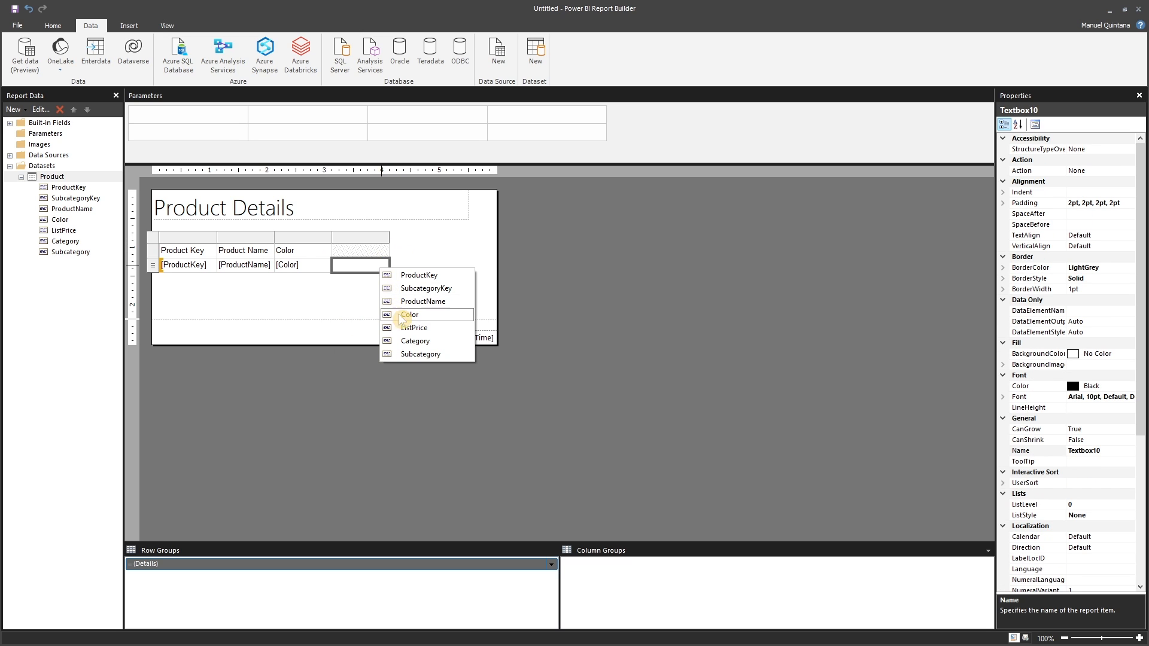
click(407, 330)
Insert a table column to the right of List Price and assign the Category field to it.
right_click(383, 240)
mouse_move(423, 242)
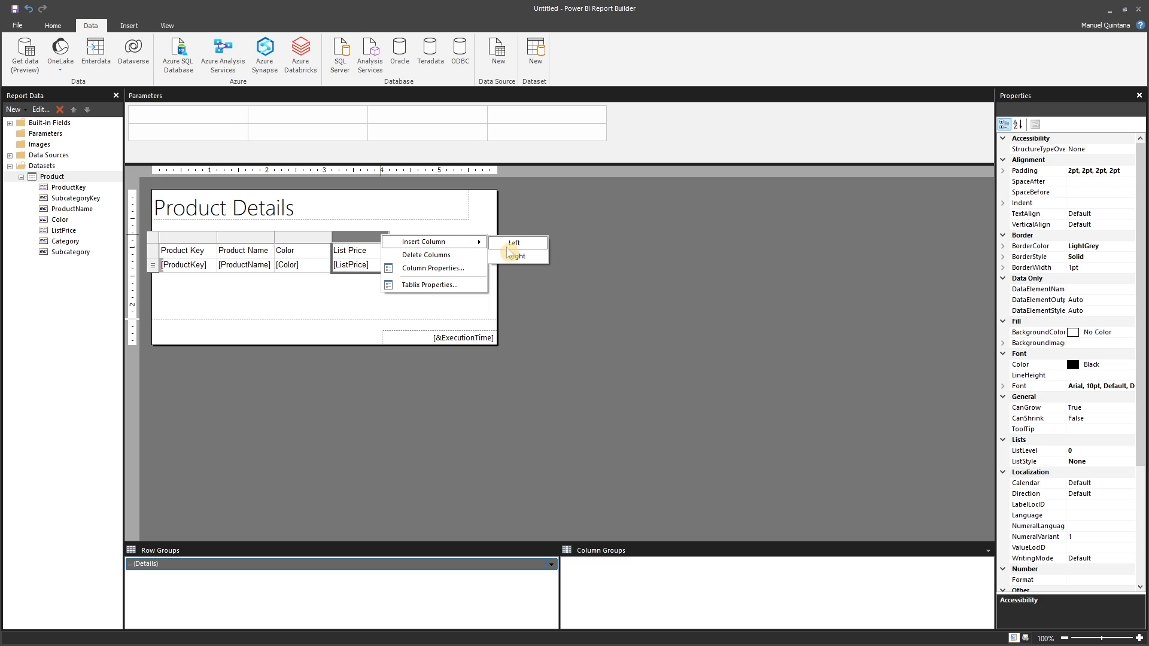
click(516, 254)
click(440, 262)
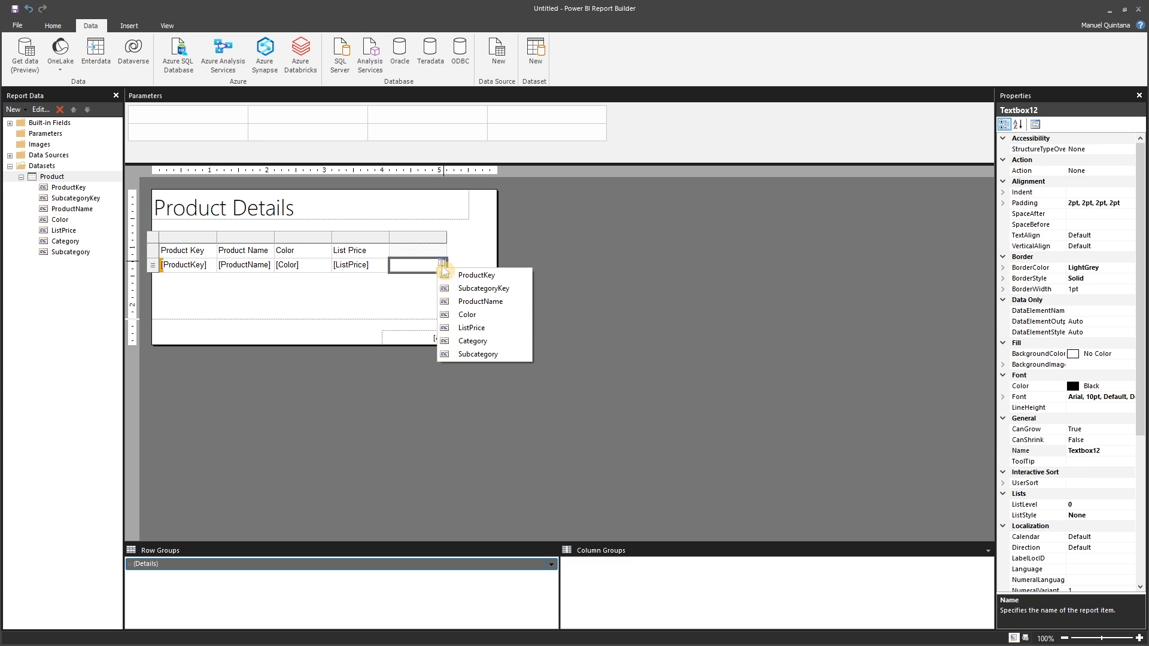
click(464, 347)
Insert a table column to the right of Category and assign the Subcategory field to it.
right_click(436, 237)
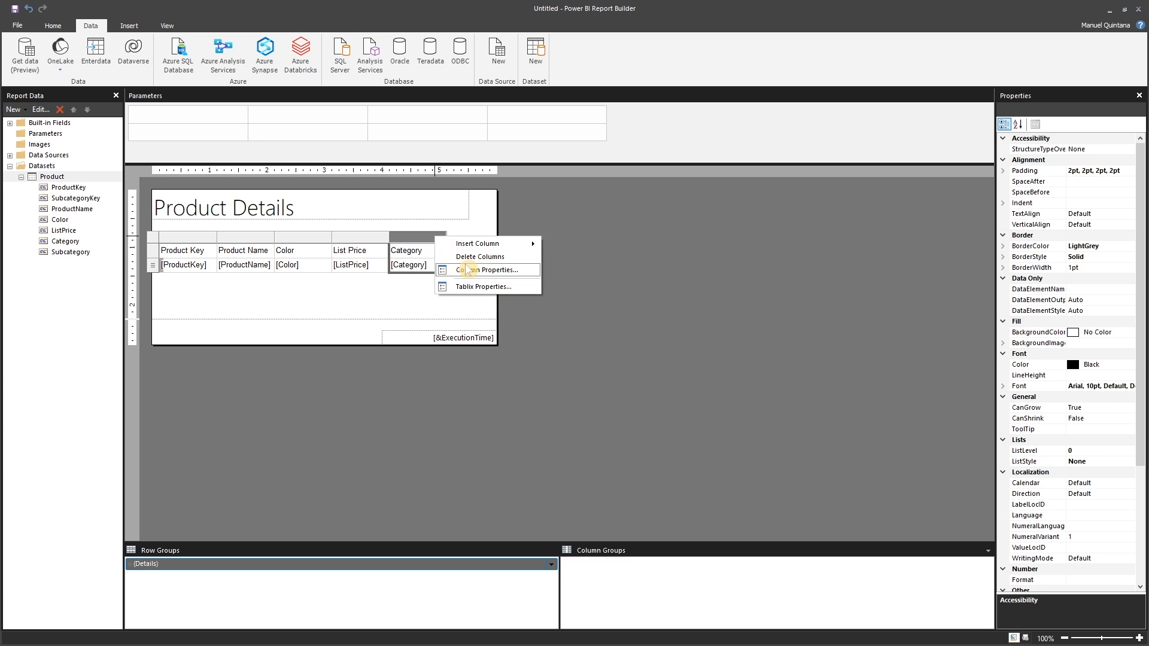
mouse_move(512, 244)
click(571, 258)
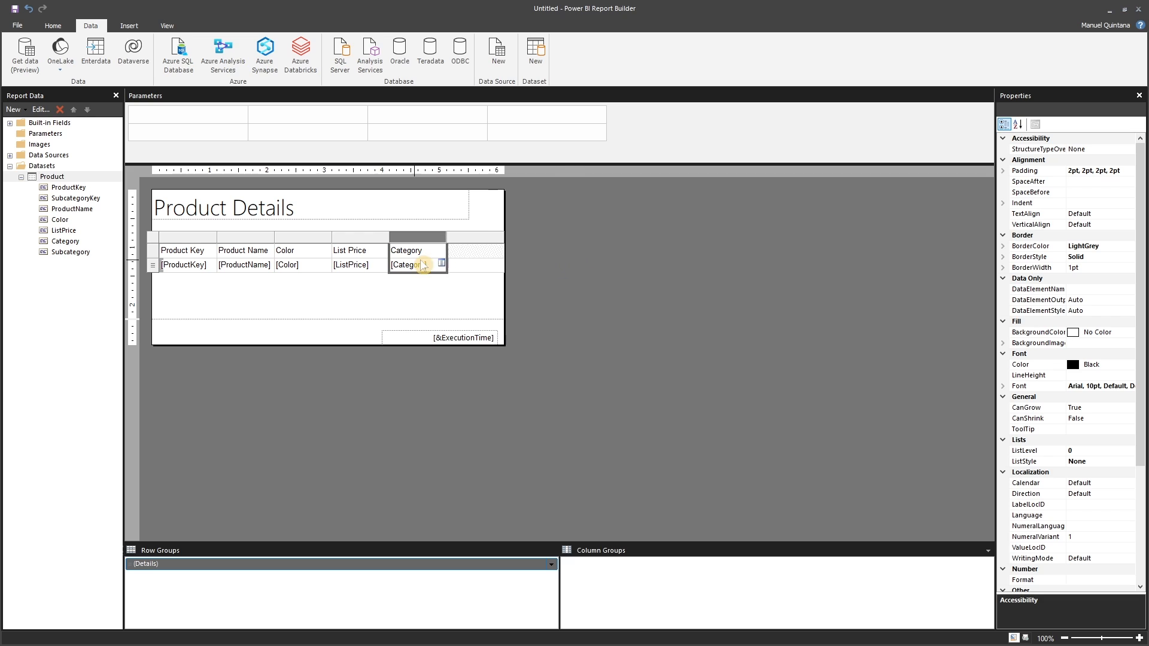
click(500, 264)
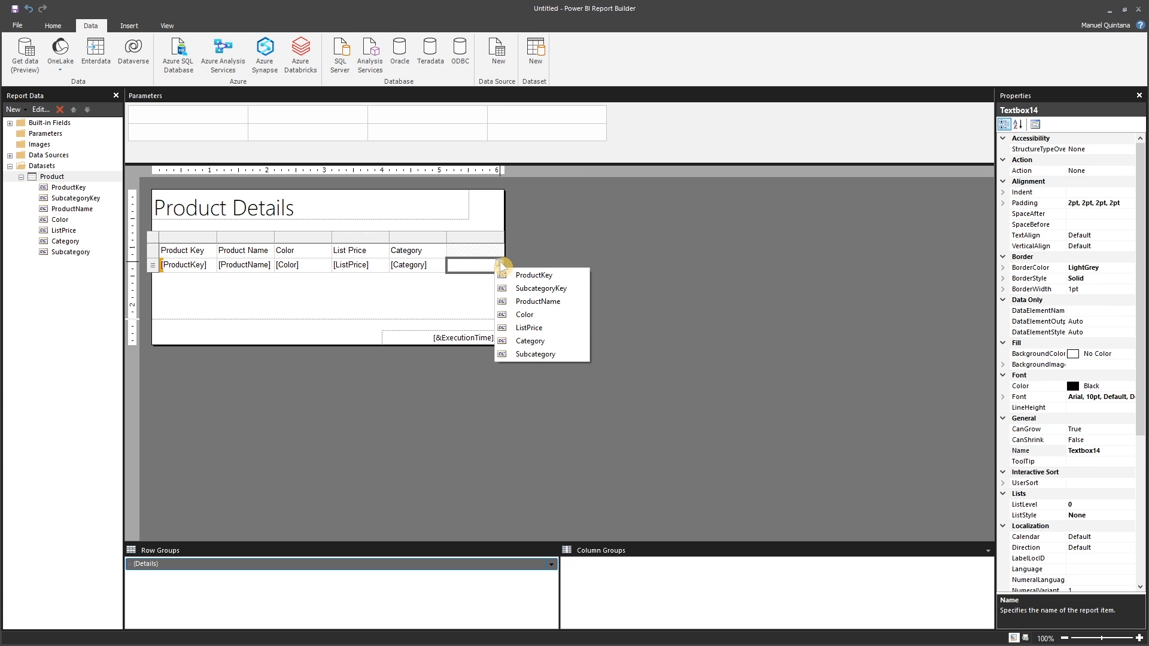
click(522, 354)
click(372, 304)
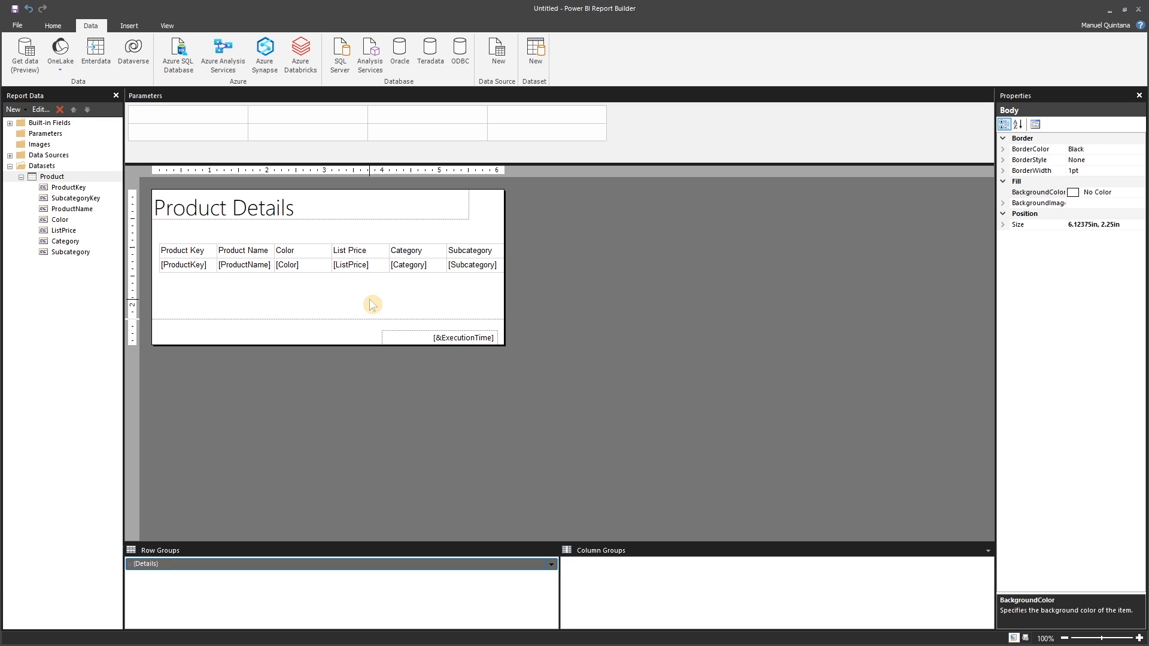
Run the report, expand the details of the processing error, close the message and return to the design view.
click(53, 26)
click(20, 53)
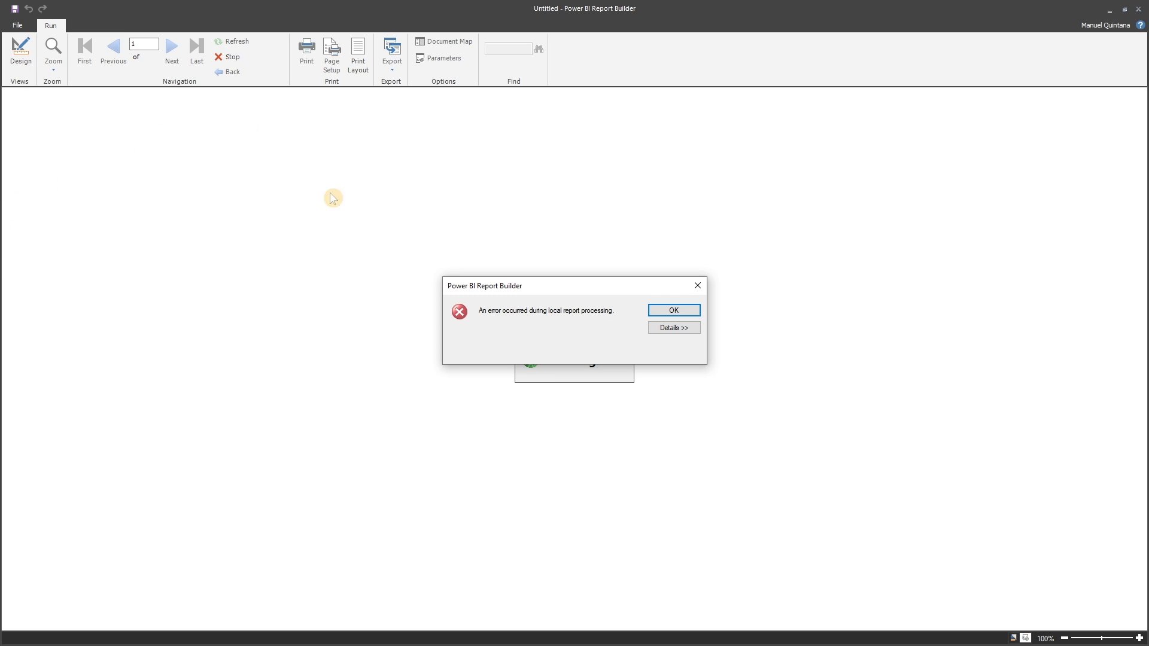
click(674, 328)
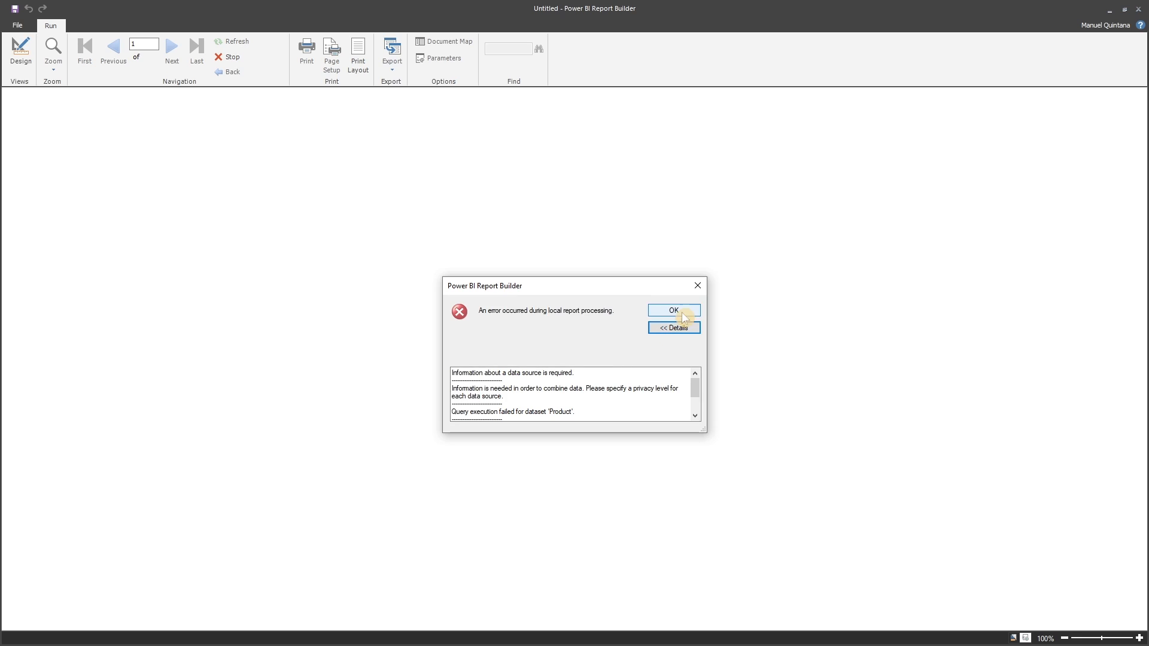
click(698, 289)
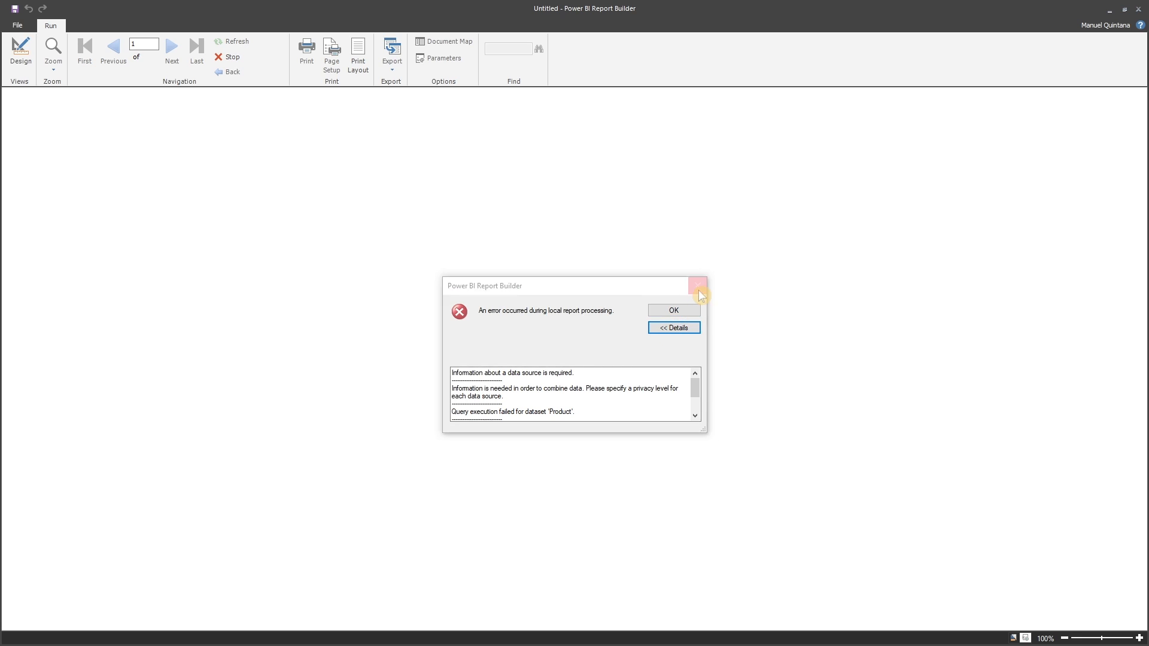
click(27, 65)
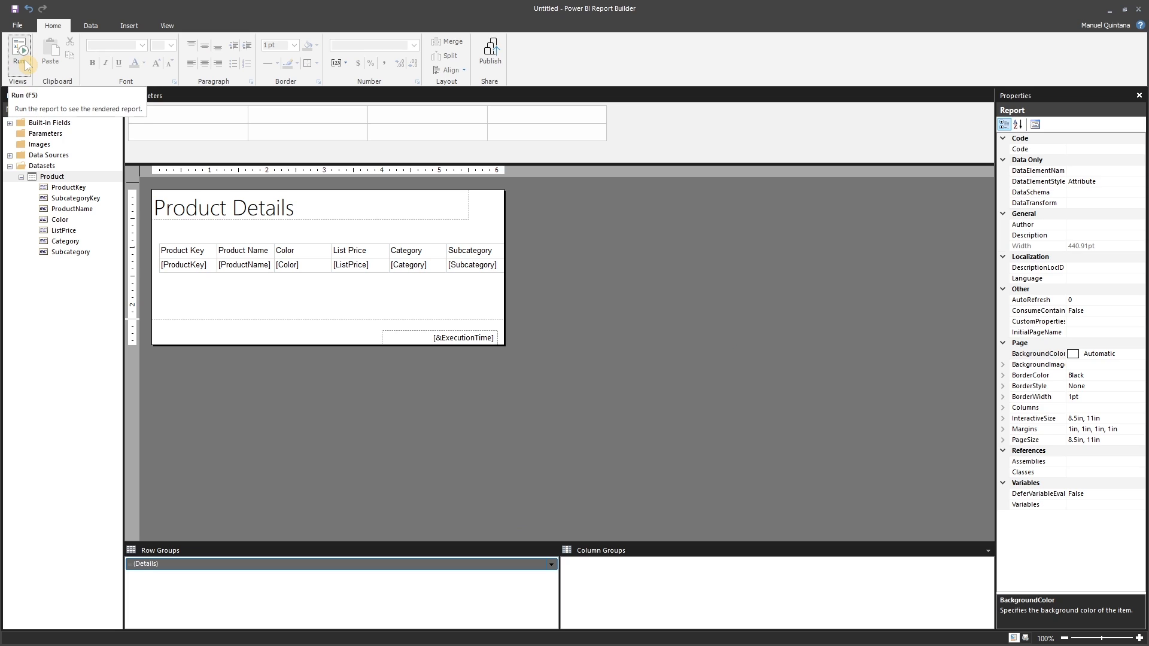